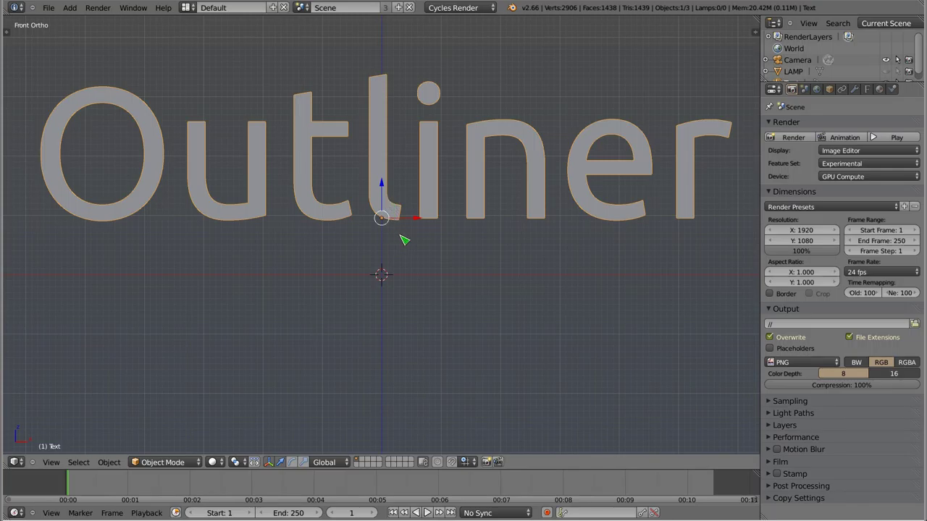
- Delete the 'Outliner' text object so only the camera and lamp remain
key("x")
left_click(403, 239)
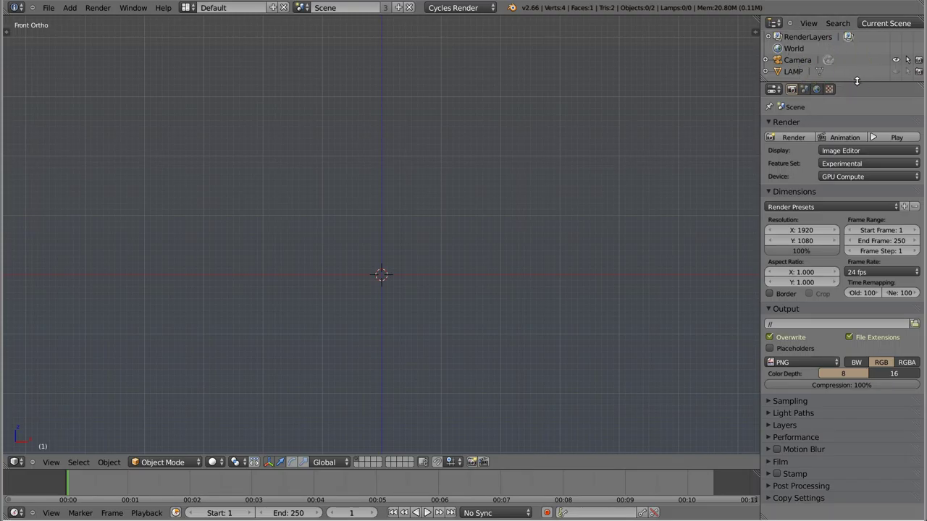
- Enlarge the outliner area and set its display mode to All Scenes
left_click_drag(857, 82, 857, 143)
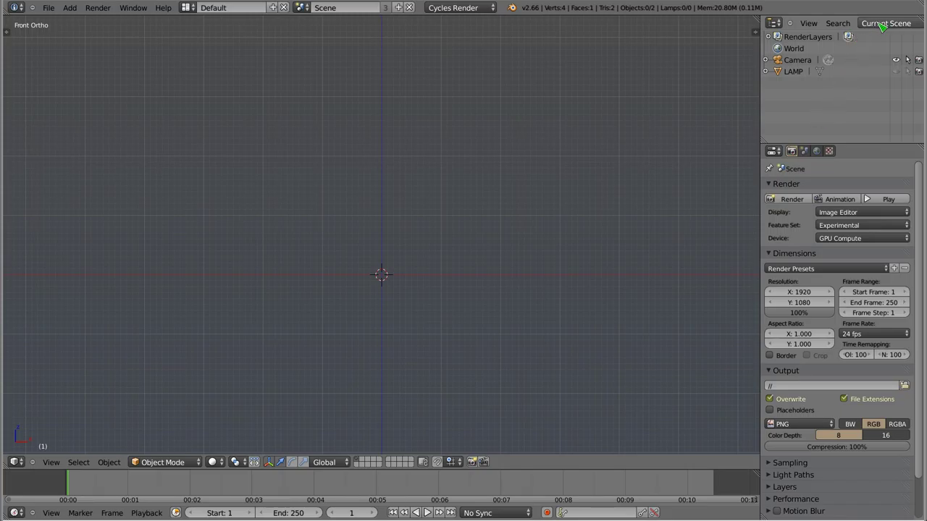
left_click(886, 25)
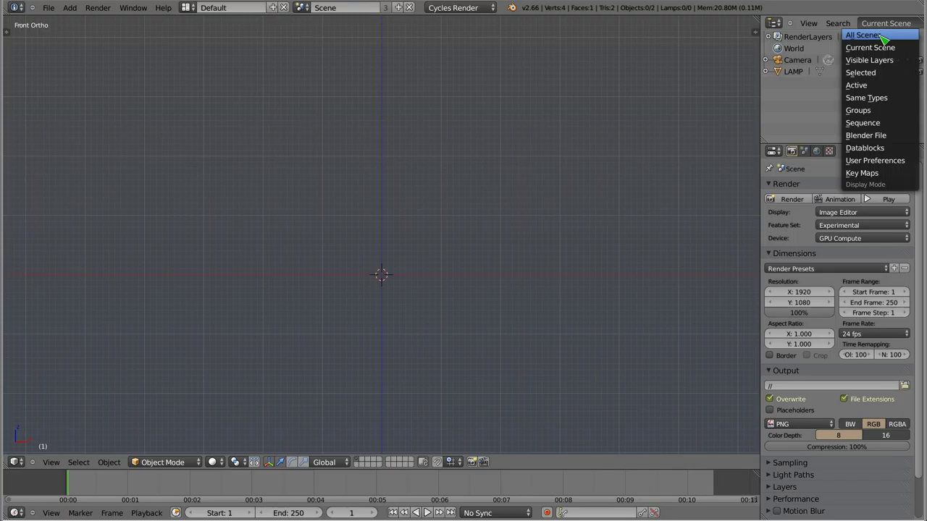
left_click(882, 37)
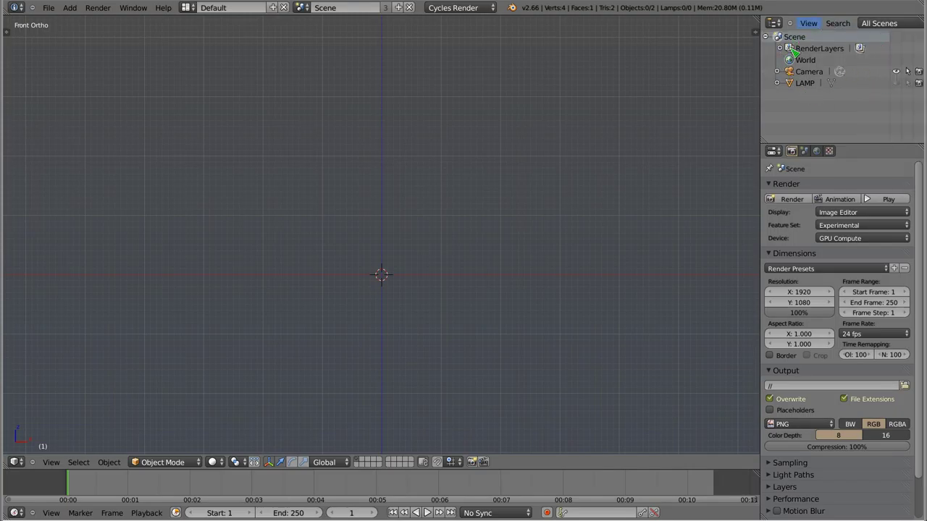
- Delete the LAMP object from the outliner's context menu, then zoom the view out
left_click(805, 84)
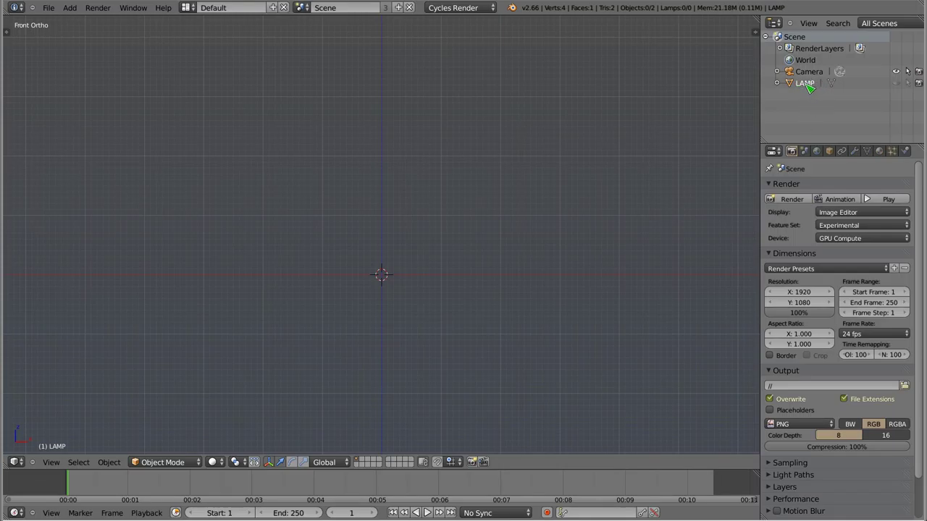
right_click(809, 86)
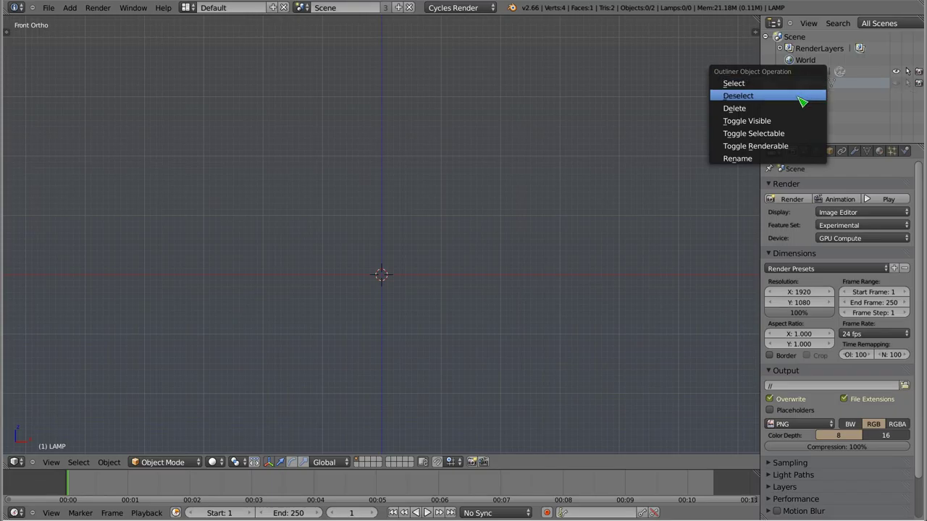
left_click(754, 111)
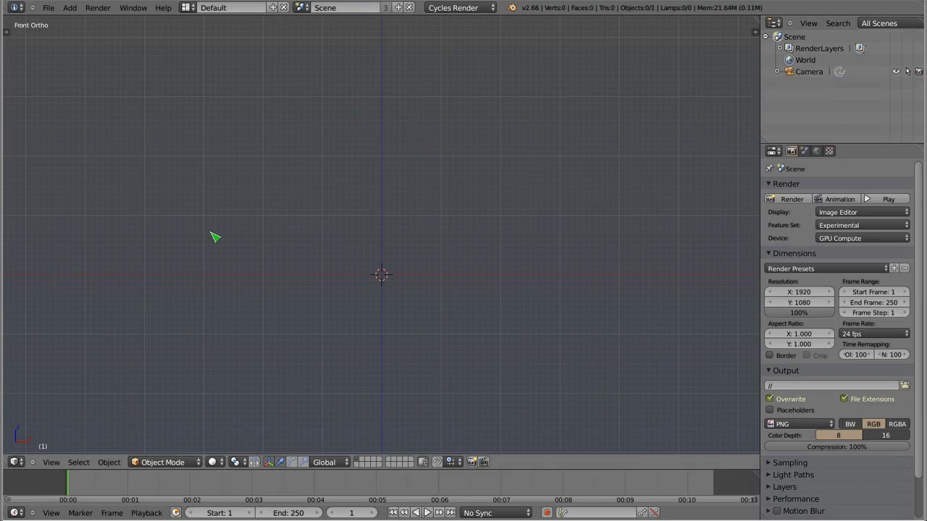
scroll(379, 273, "down", 2)
scroll(379, 273, "down", 2)
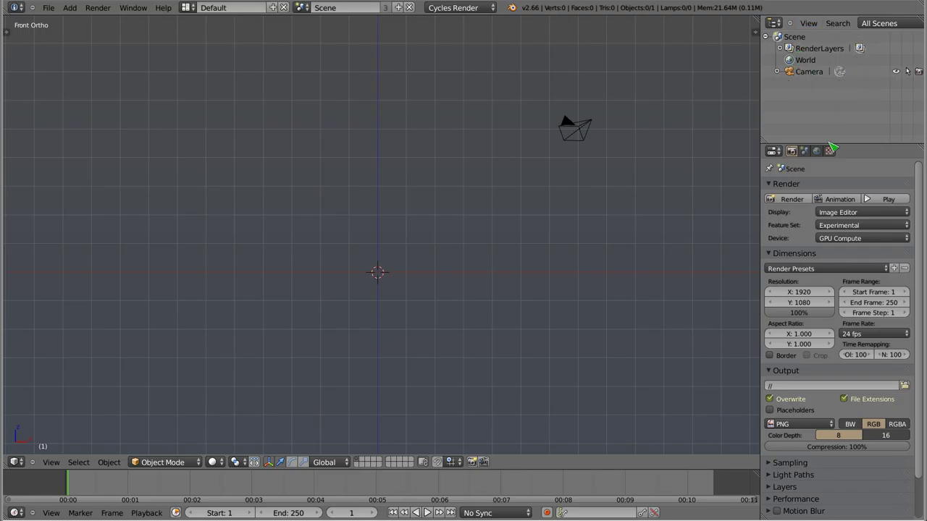
- Raise the interface DPI from 88 to 135 in the System preferences
key("ctrl+alt+u")
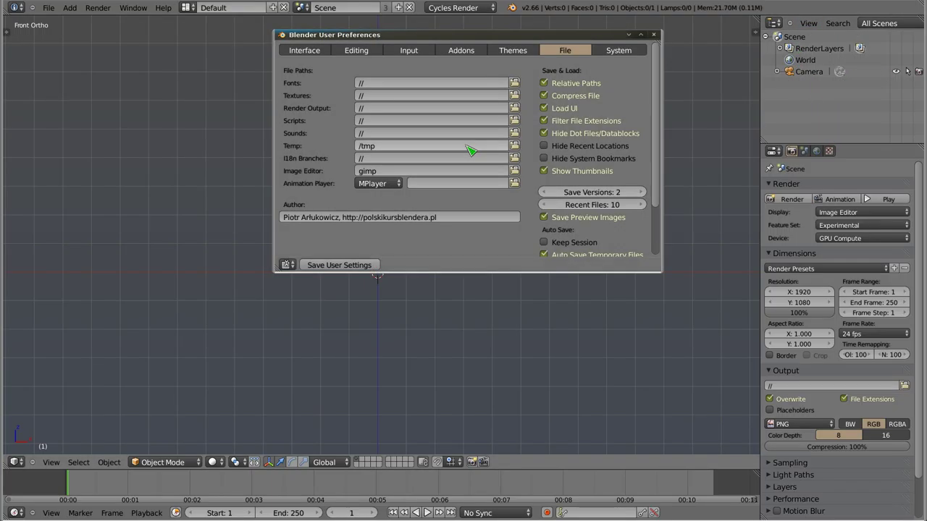
left_click(619, 50)
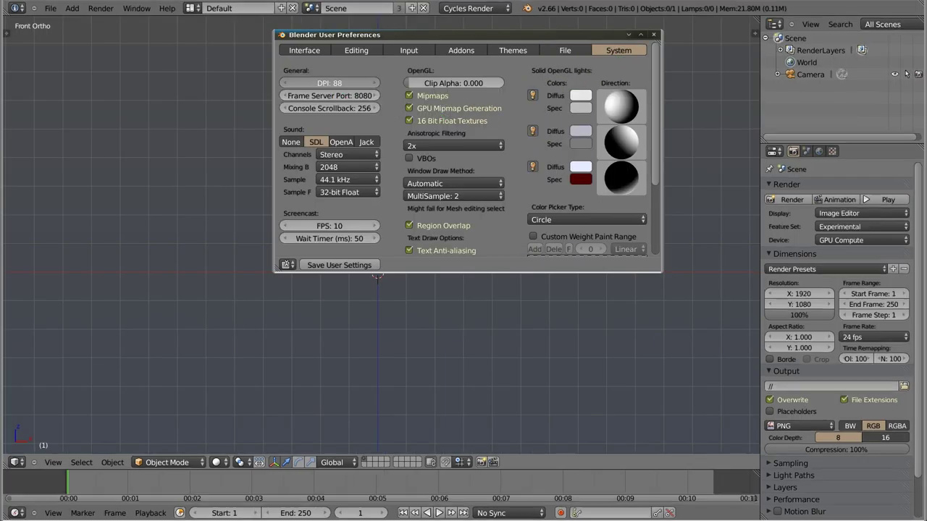
left_click_drag(329, 82, 376, 82)
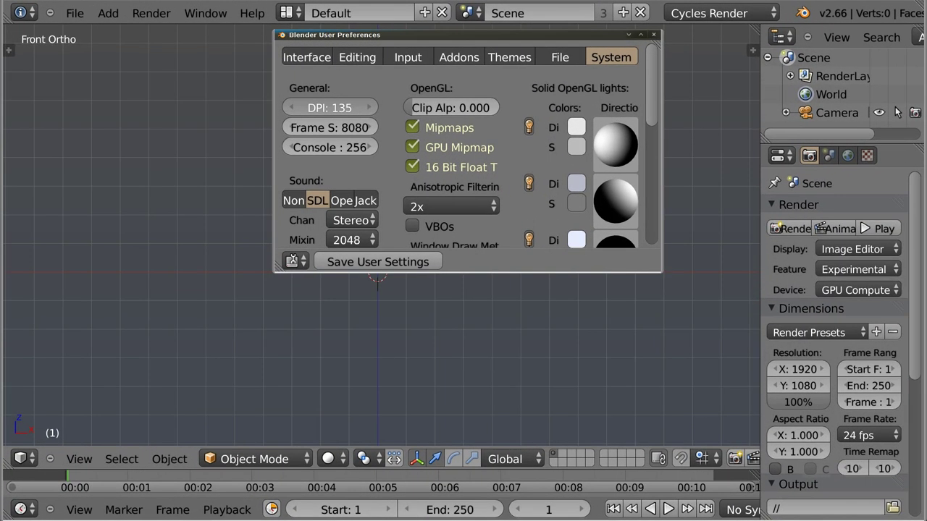
left_click(654, 34)
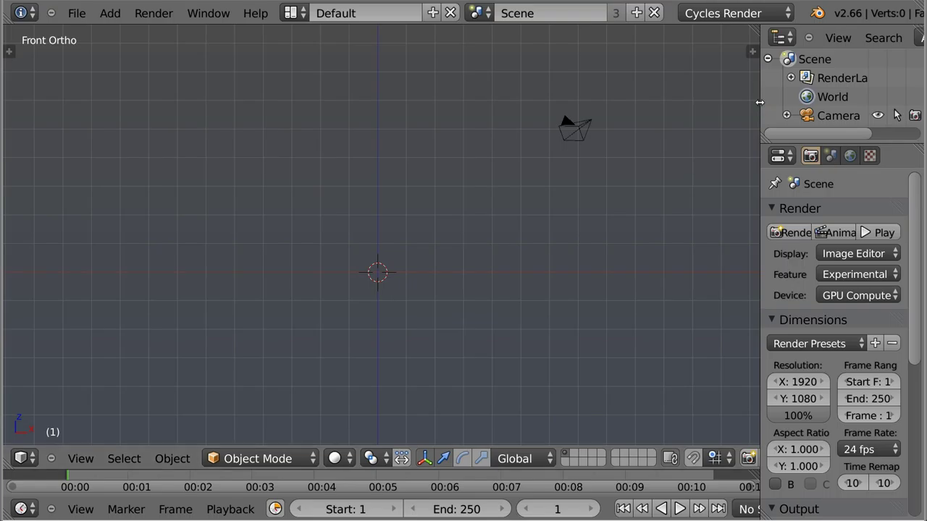
- Widen the right-hand area and merge the Properties editor into the Outliner
left_click_drag(760, 102, 376, 102)
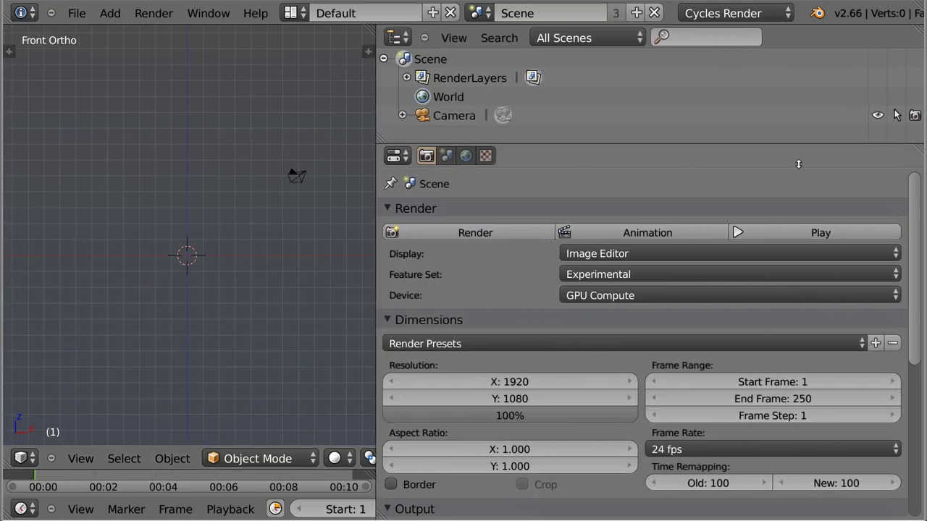
mouse_move(379, 145)
left_mouse_down()
mouse_move(384, 156)
mouse_move(594, 208)
left_mouse_up()
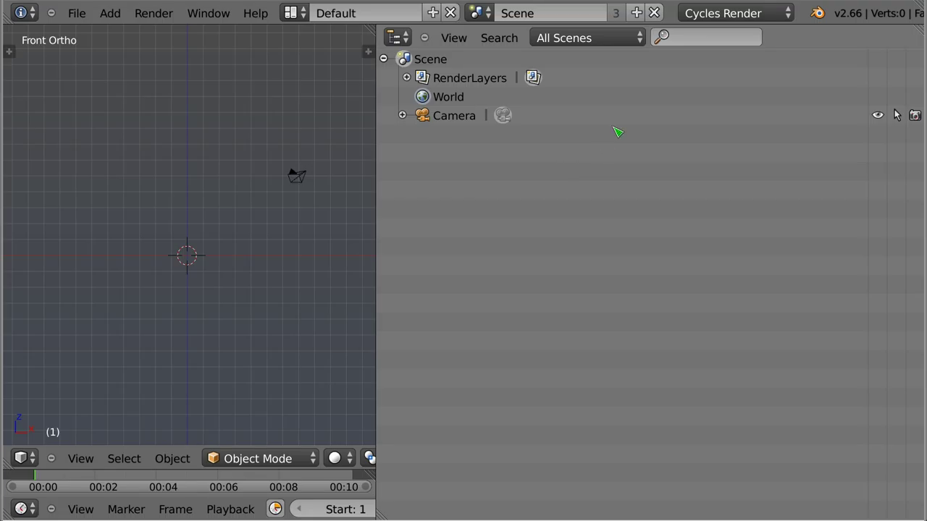
left_click(479, 14)
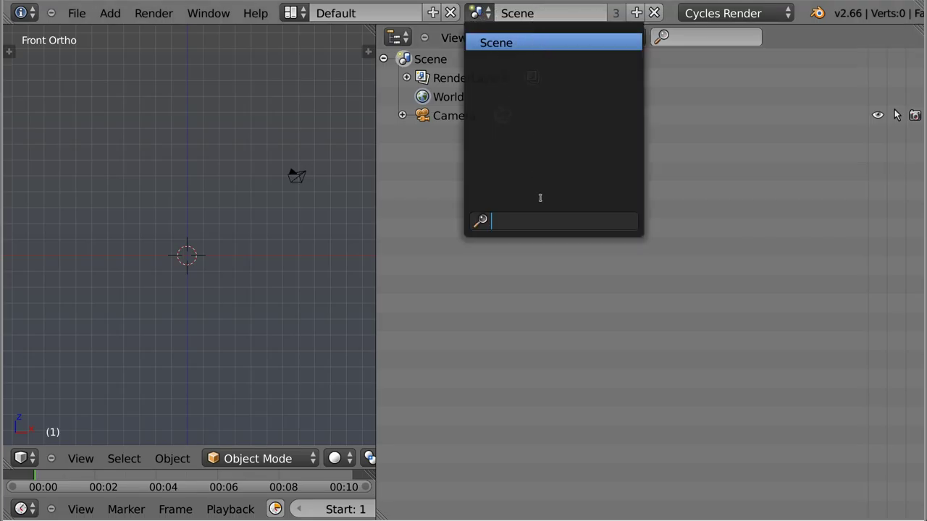
- Expand RenderLayers to view RenderLayer's passes, toggle the Vector pass, collapse them and select Camera
left_click(751, 155)
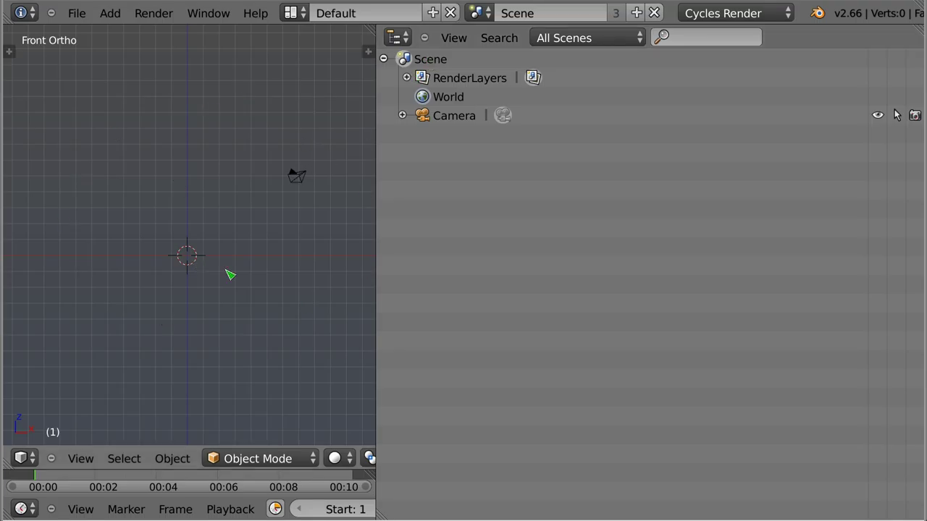
left_click(407, 77)
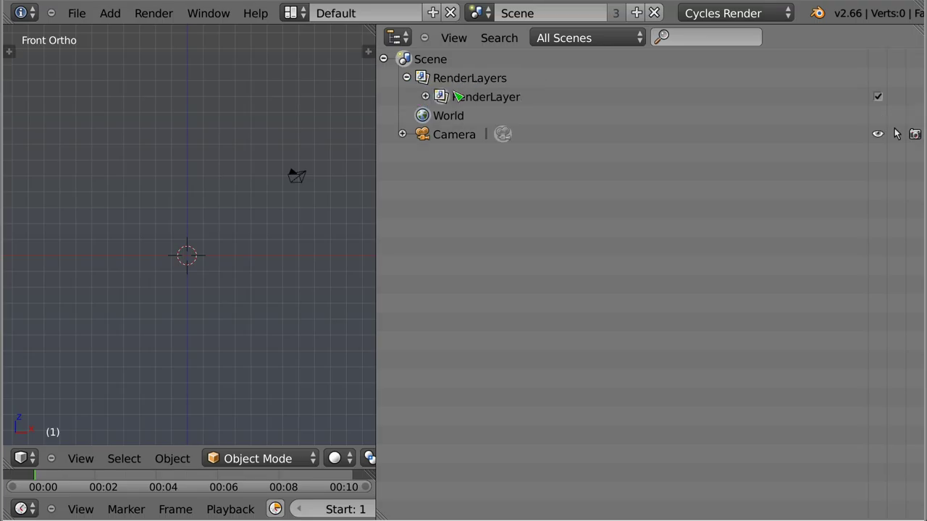
left_click(425, 96)
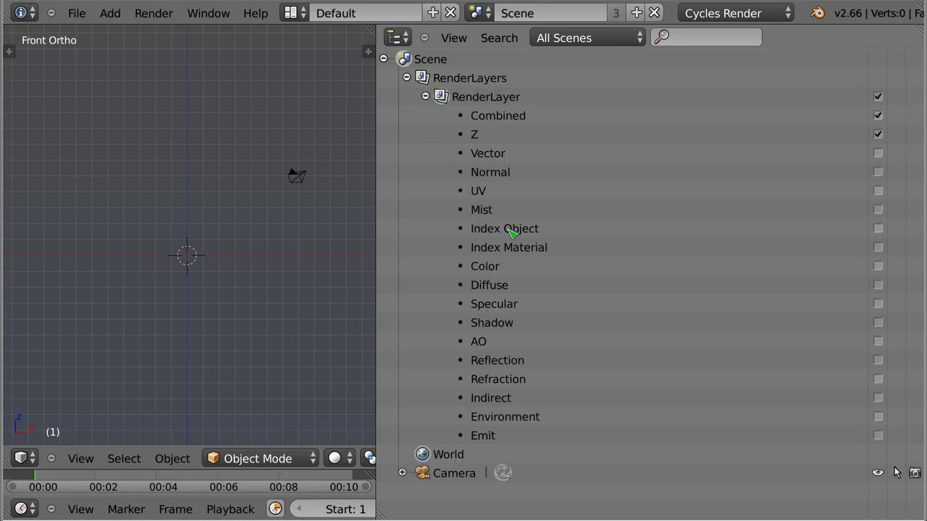
left_click(878, 153)
left_click(428, 96)
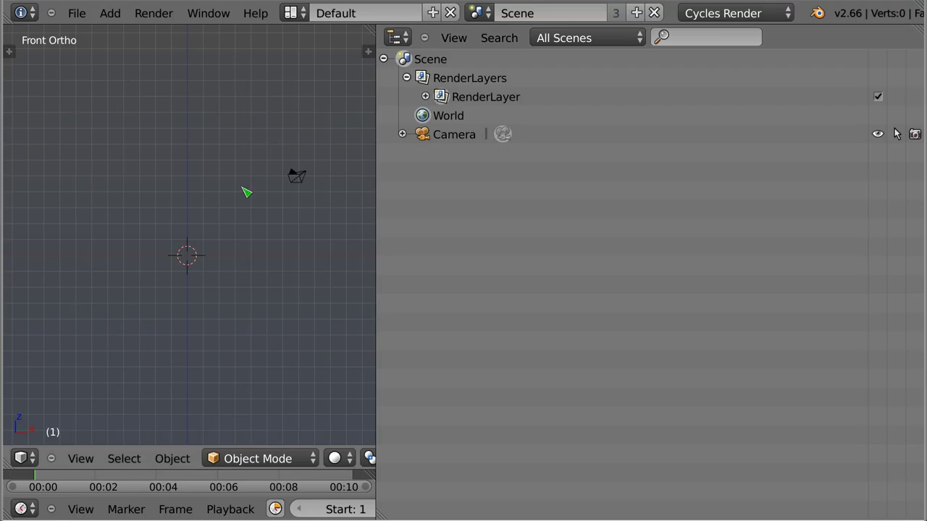
left_click(458, 136)
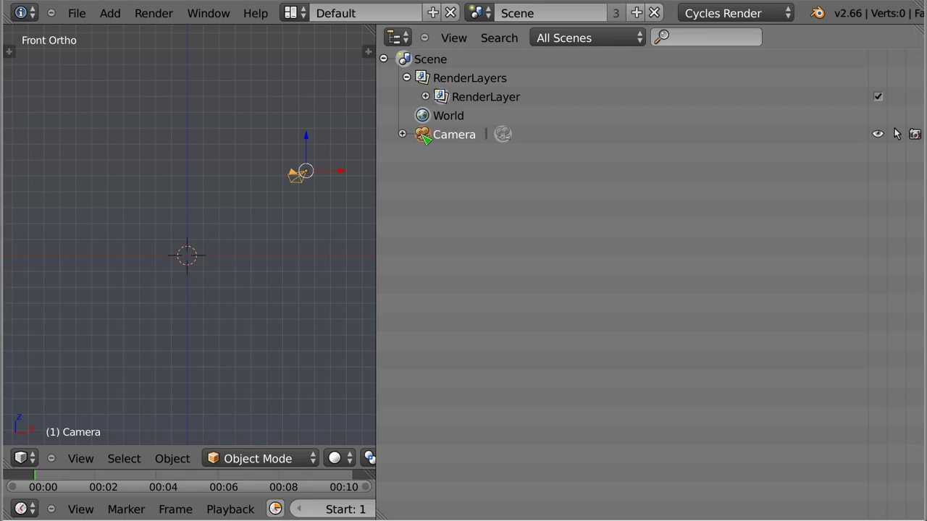
- Duplicate the camera four times with Shift+D, placing Camera.001–Camera.004 in a two-row grid
key("shift+d")
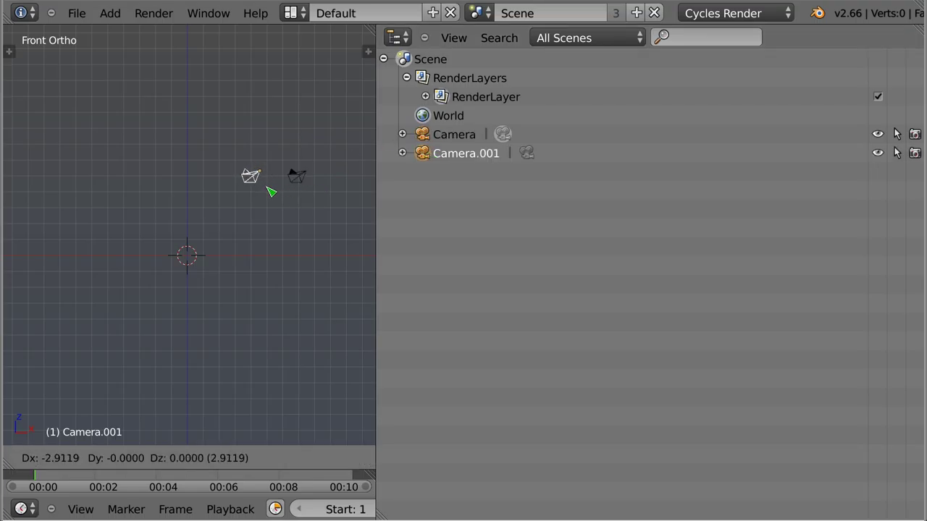
left_click(268, 191)
key("shift+d")
key("g")
left_click(227, 190)
key("shift+d")
key("g")
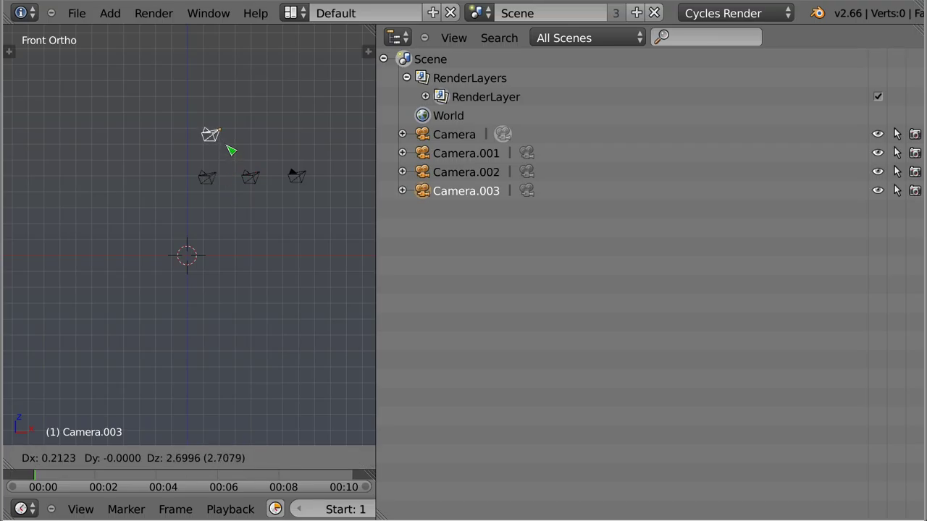
left_click(231, 150)
key("shift+d")
left_click(271, 149)
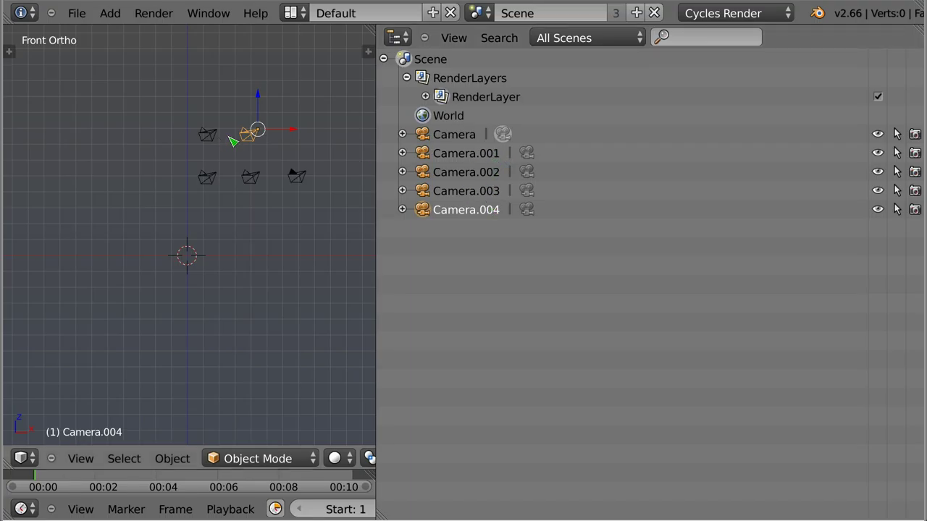
- Select the camera copies in the viewport, Shift-adding several to the selection
right_click(254, 176)
right_click(210, 177)
right_click(250, 138)
right_click(252, 180, "shift")
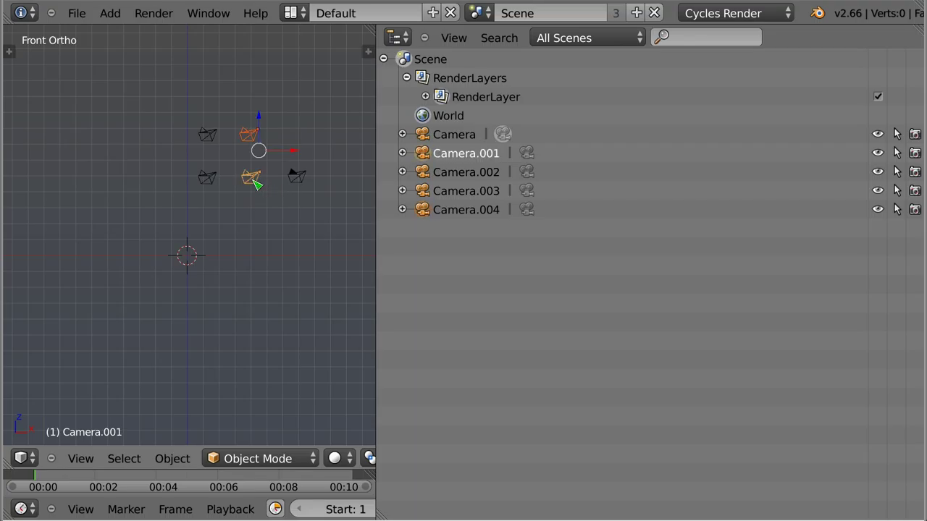
right_click(208, 182, "shift")
right_click(211, 138, "shift")
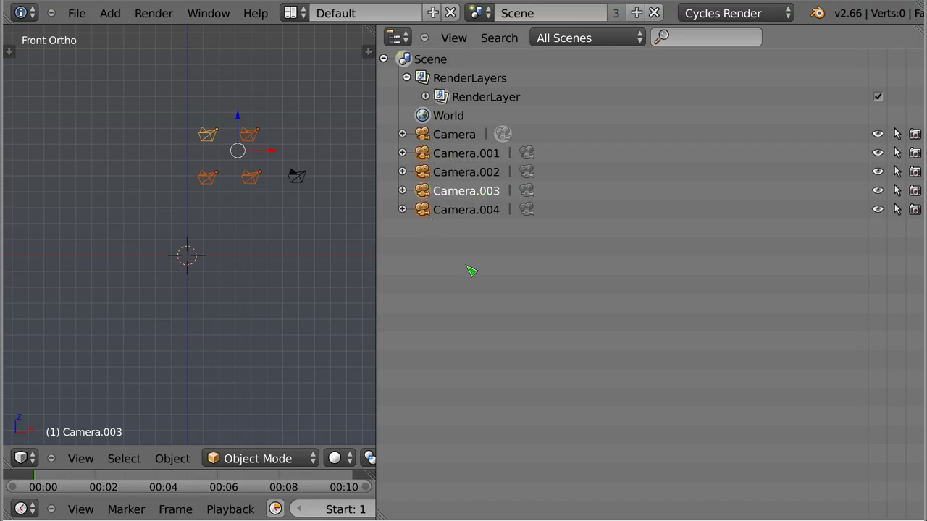
- Select Camera.002, Camera.003 and Camera.004 together in the Outliner, then reselect Camera.001
left_click(461, 155)
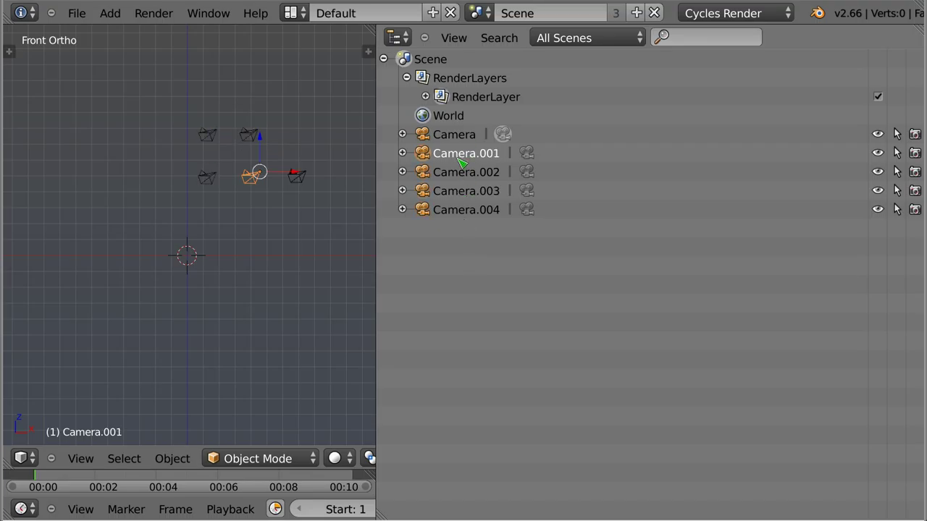
left_click(460, 173)
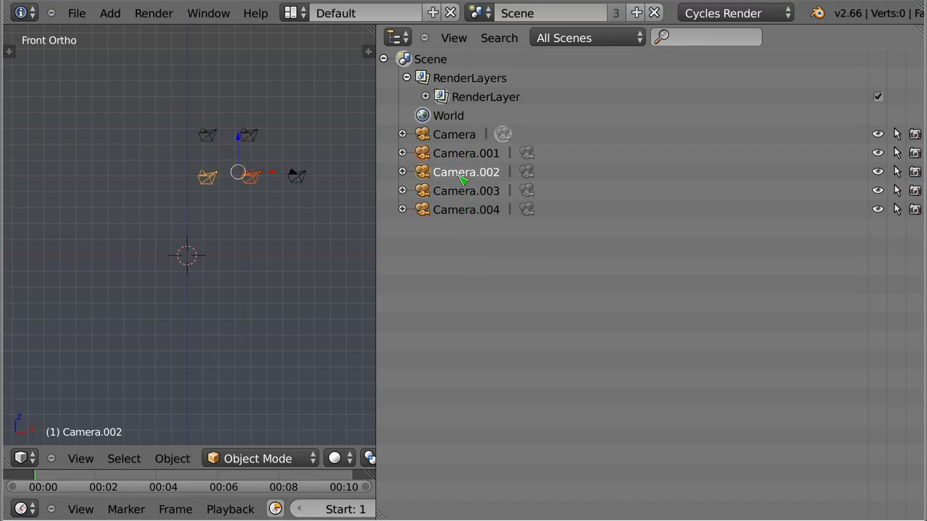
left_click(459, 193, "ctrl")
left_click(463, 209, "ctrl")
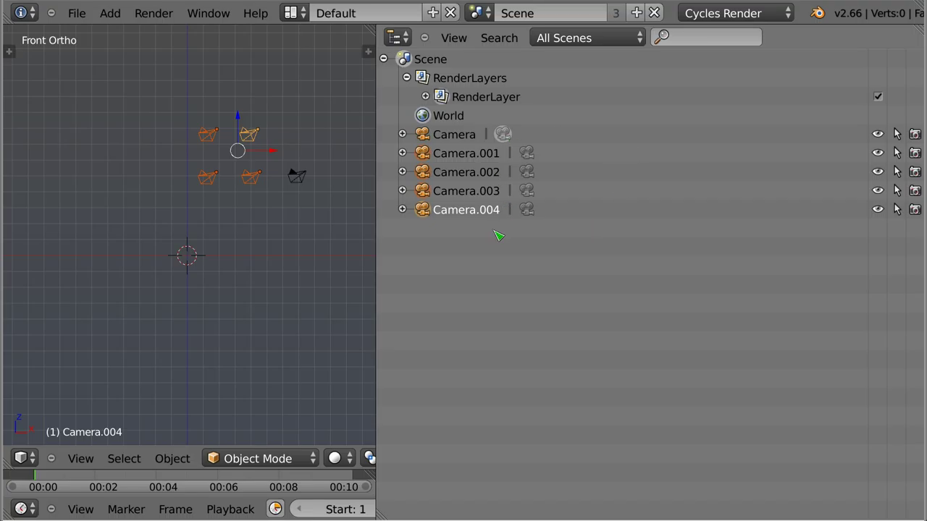
left_click(462, 153)
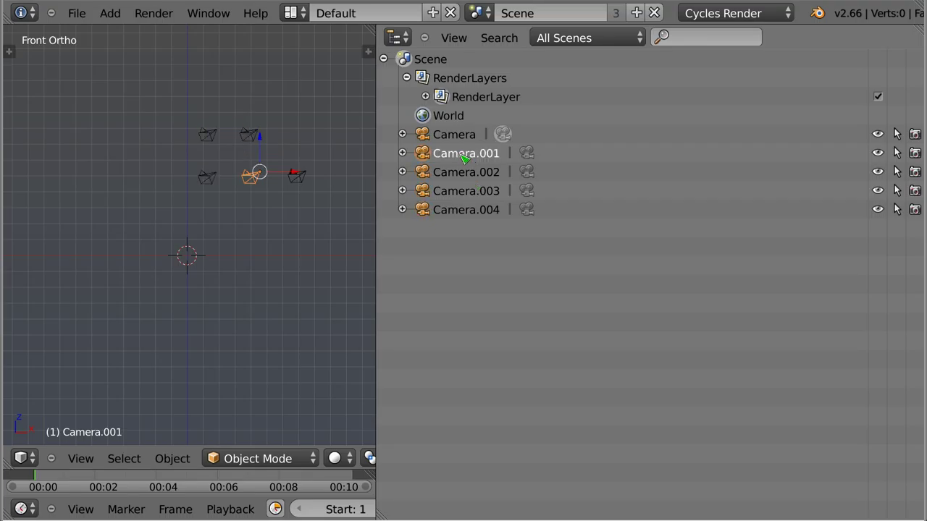
- Rename Camera.001 to Kamera (fixing a 'Kamerka' typo), then split the outliner area in two
double_click(462, 154)
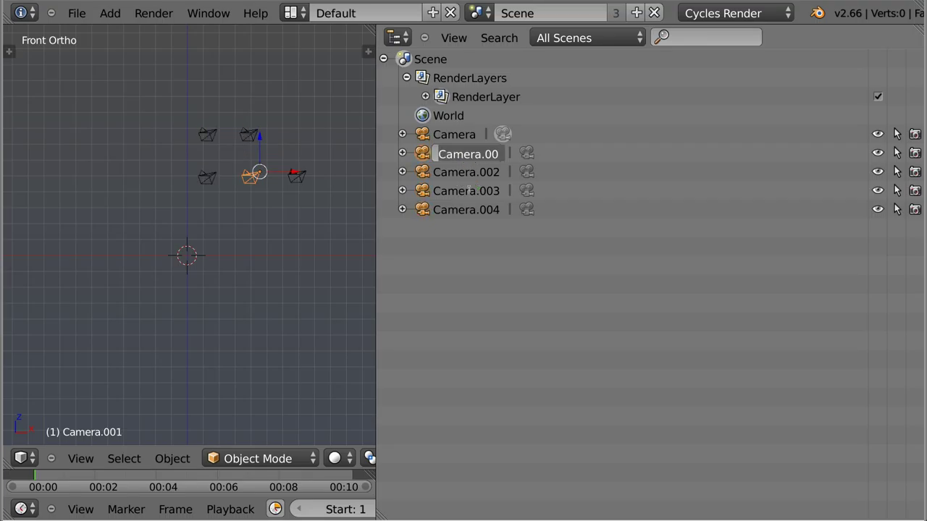
type("Kamerka")
key("Return")
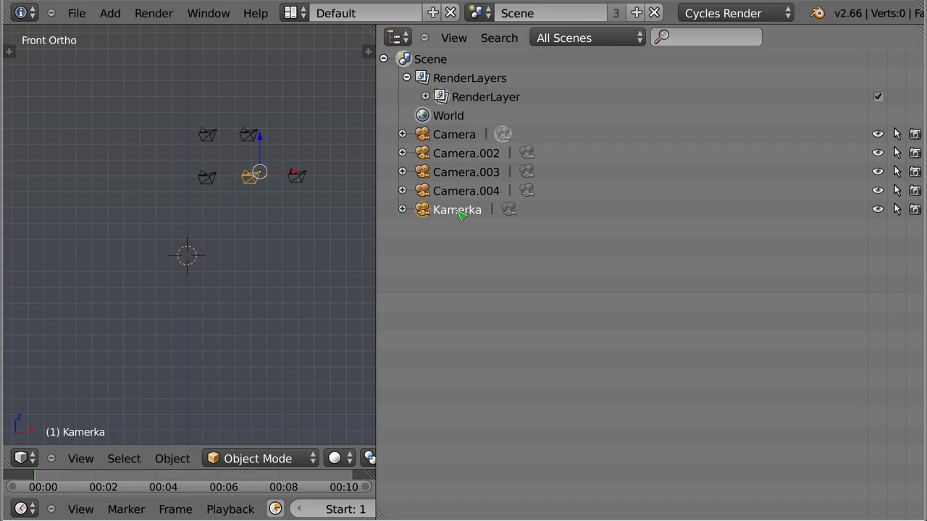
double_click(459, 211)
type("Ka")
key("Return")
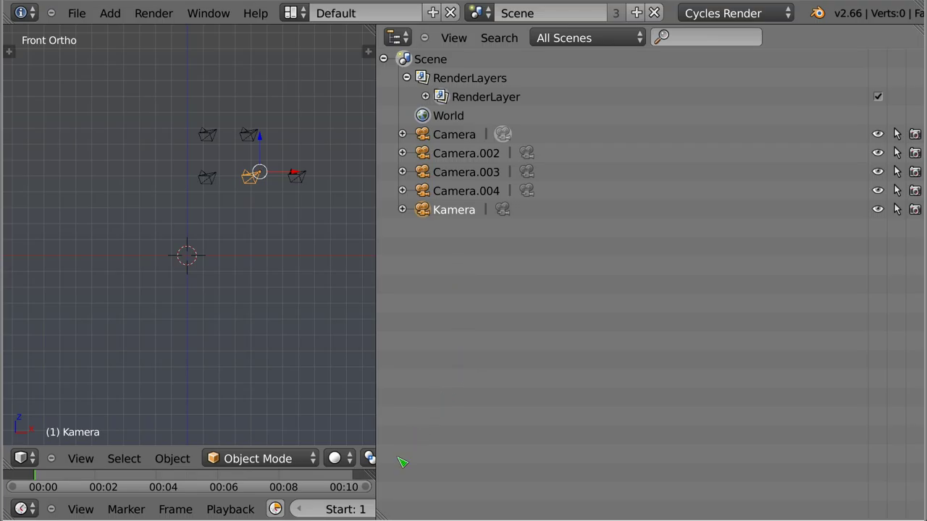
mouse_move(381, 511)
left_mouse_down()
mouse_move(400, 462)
mouse_move(403, 246)
left_mouse_up()
- Make the lower area a Properties editor showing render settings, then select another camera
left_click(409, 253)
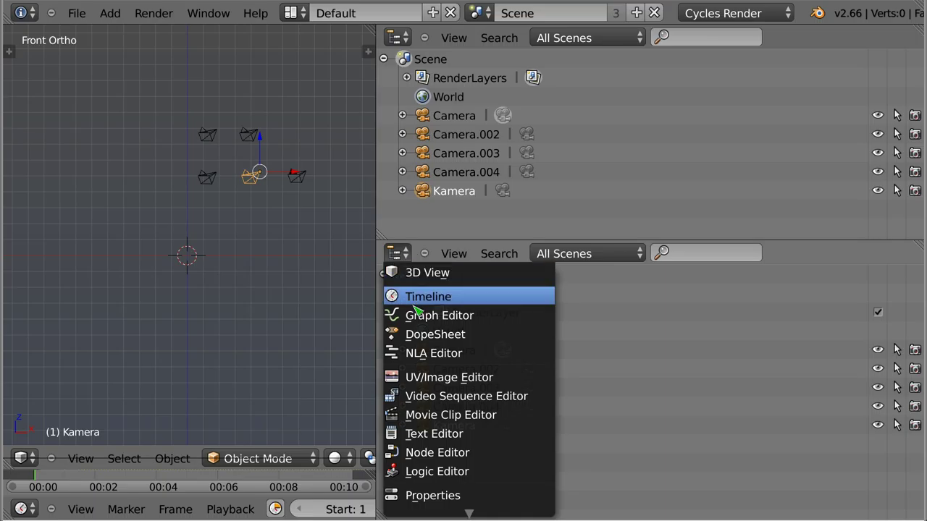
left_click(420, 497)
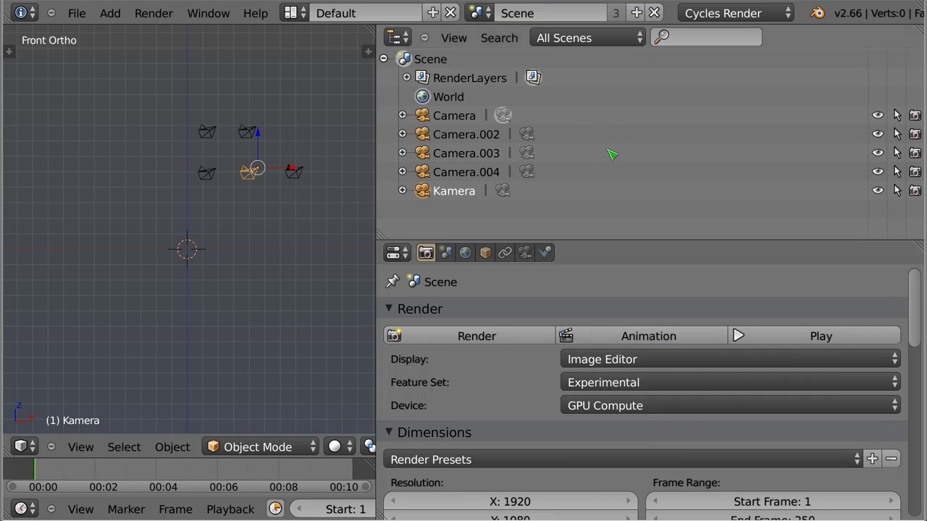
left_click(208, 172, "shift")
- Add the remaining extra cameras to the selection and delete them
left_click(208, 132, "shift")
left_click(249, 133, "shift")
key("x")
left_click(267, 115)
- Add a cube mesh and move it 5 units along X
key("shift+a")
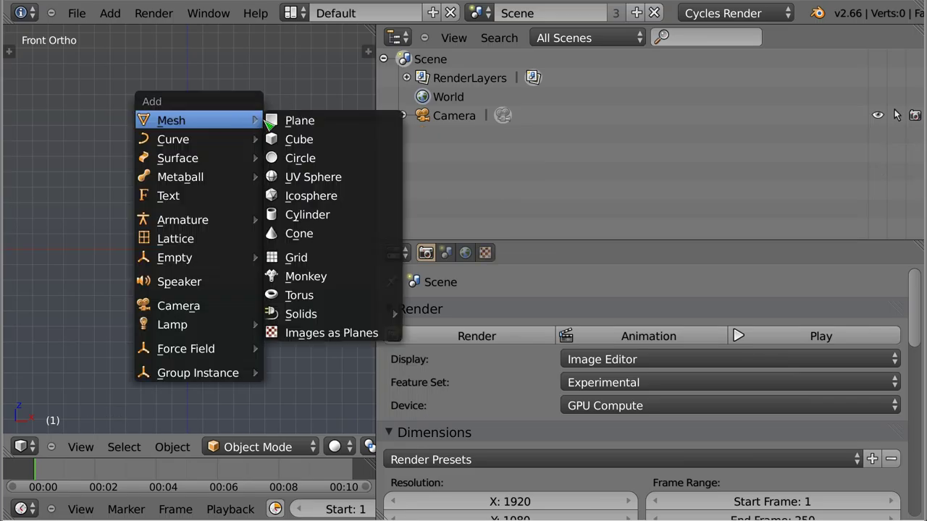
left_click(293, 139)
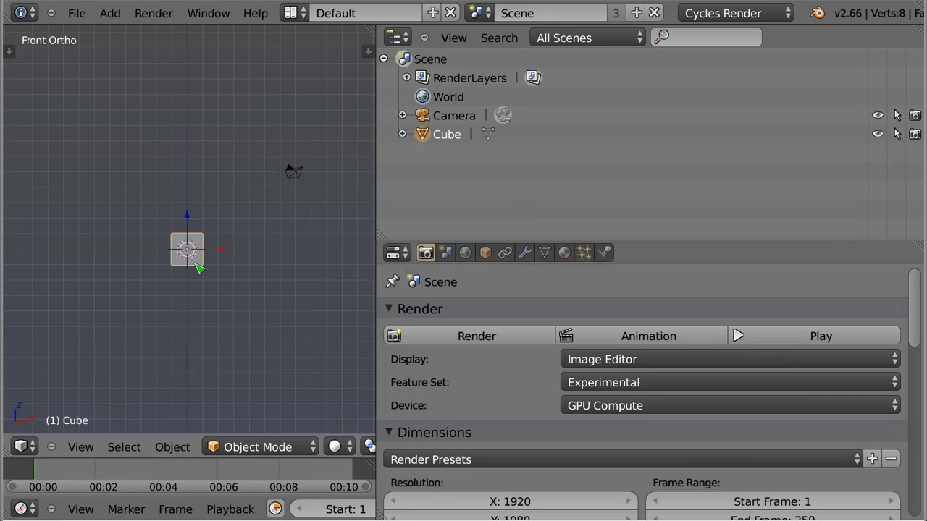
key("g")
key("x")
key("5")
key("Return")
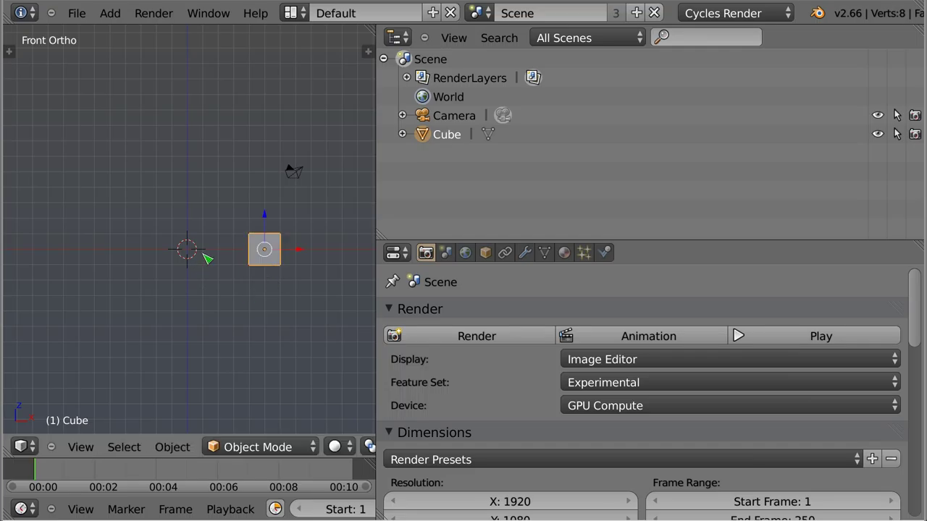
- Add an icosphere and a Suzanne monkey, moving the monkey -5 along X
key("shift+a")
mouse_move(148, 184)
left_click(247, 227)
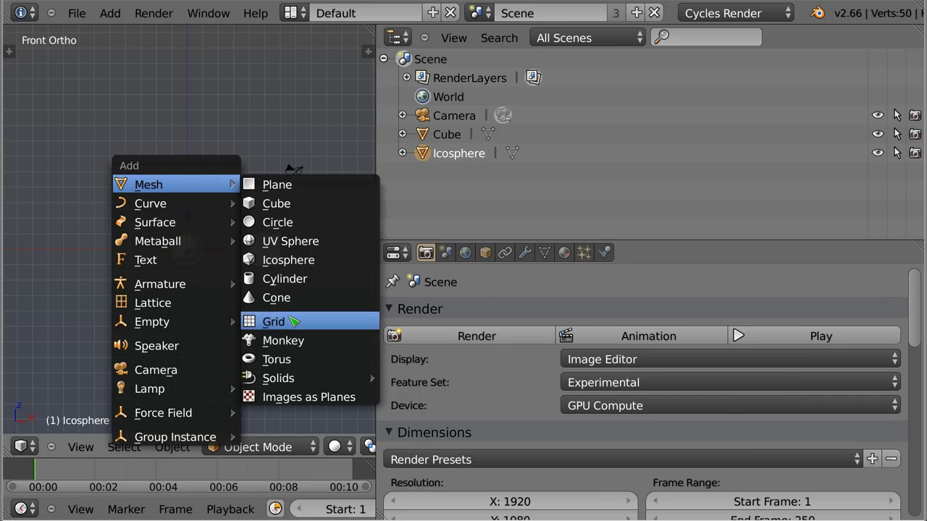
left_click(299, 340)
type("g-5")
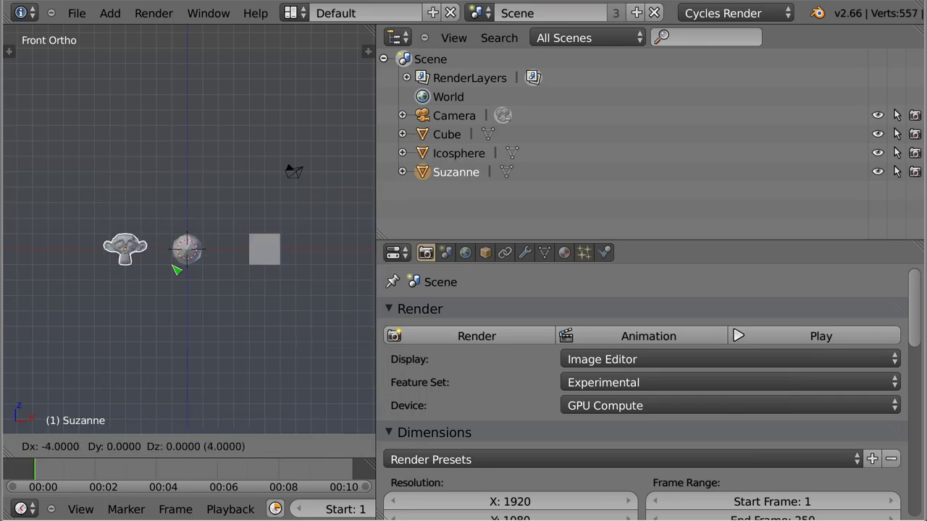
key("Return")
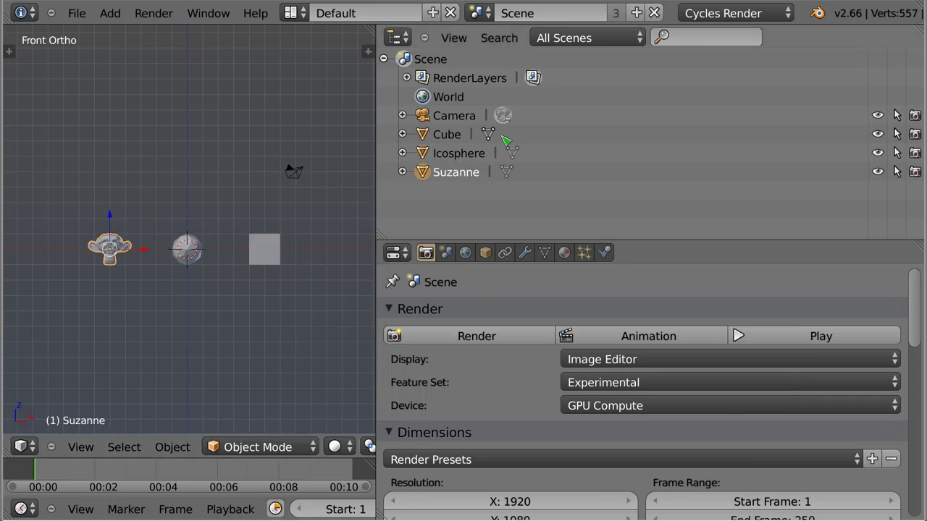
- Select Cube, Icosphere and Suzanne in turn in the Outliner
left_click(445, 136)
left_click(458, 155)
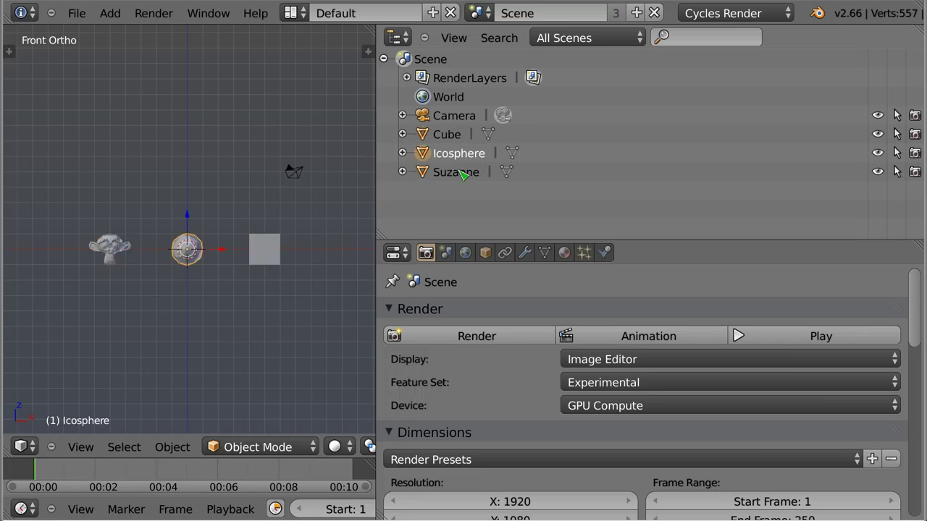
left_click(461, 175)
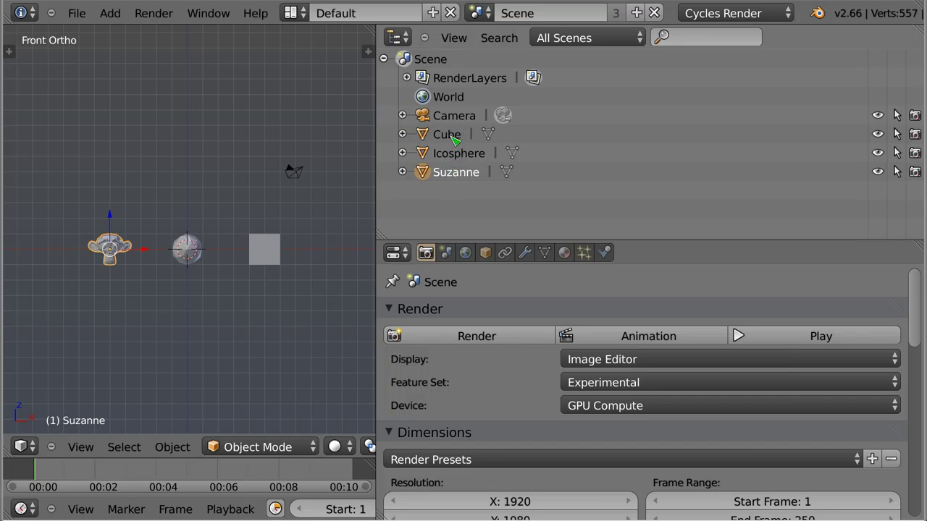
- Rename the Cube object to Kostka and expand it to show its mesh data
double_click(451, 137)
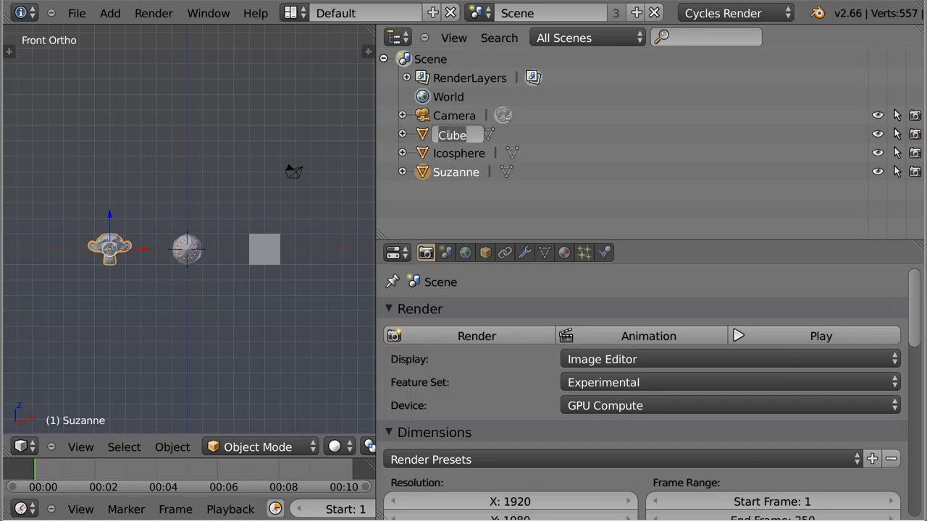
type("Köstka")
key("Return")
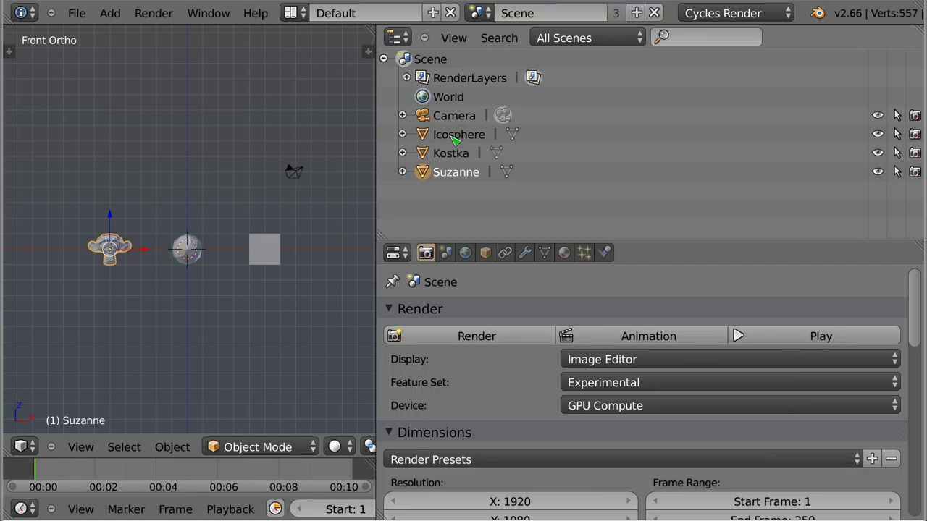
left_click(449, 156)
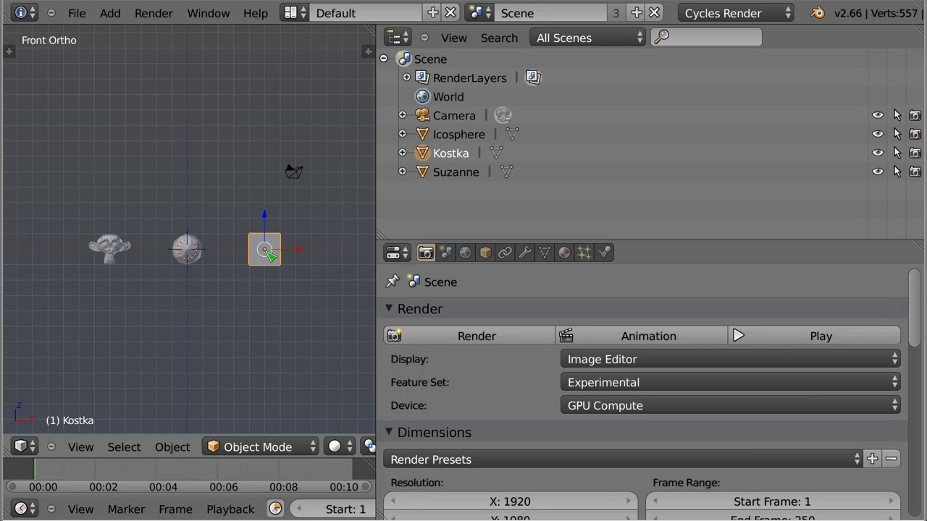
left_click(403, 153)
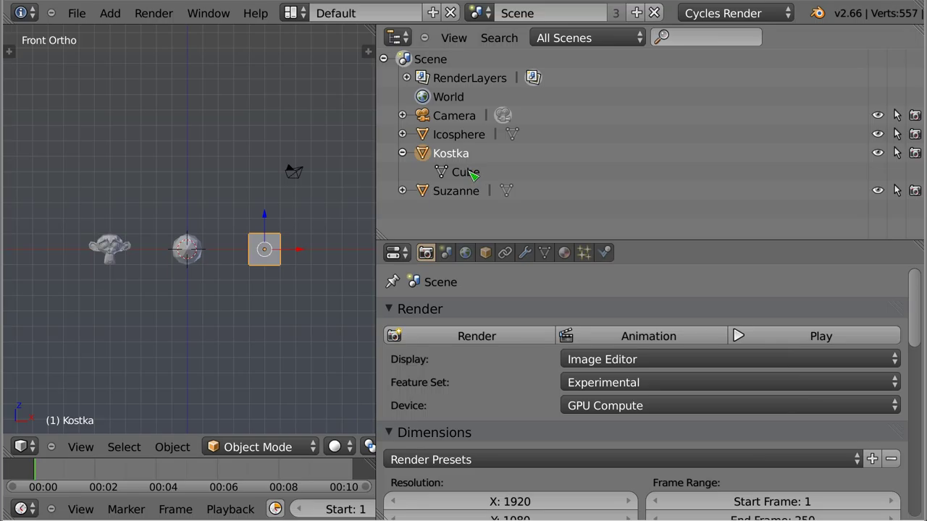
- Toggle Kostka's edit mode on and off, then rename its Cube mesh data to Kostka
left_click(465, 172)
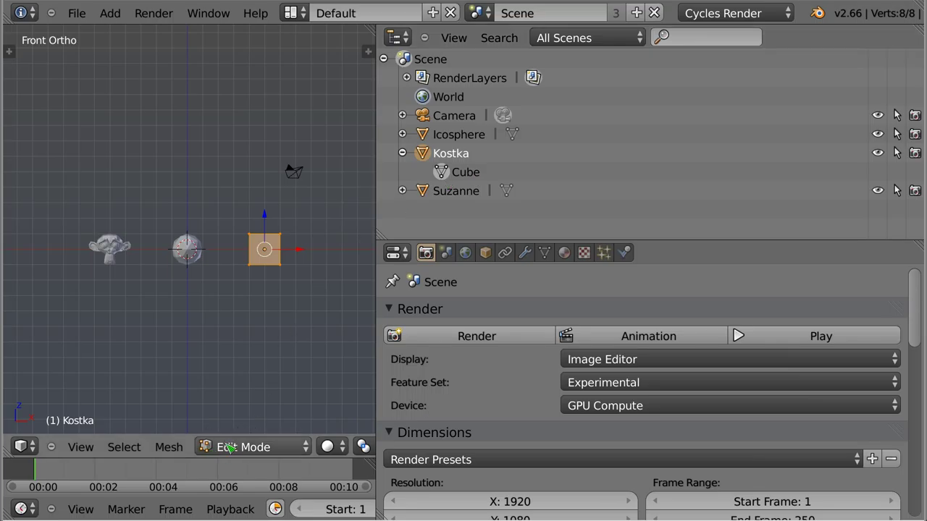
key("Tab")
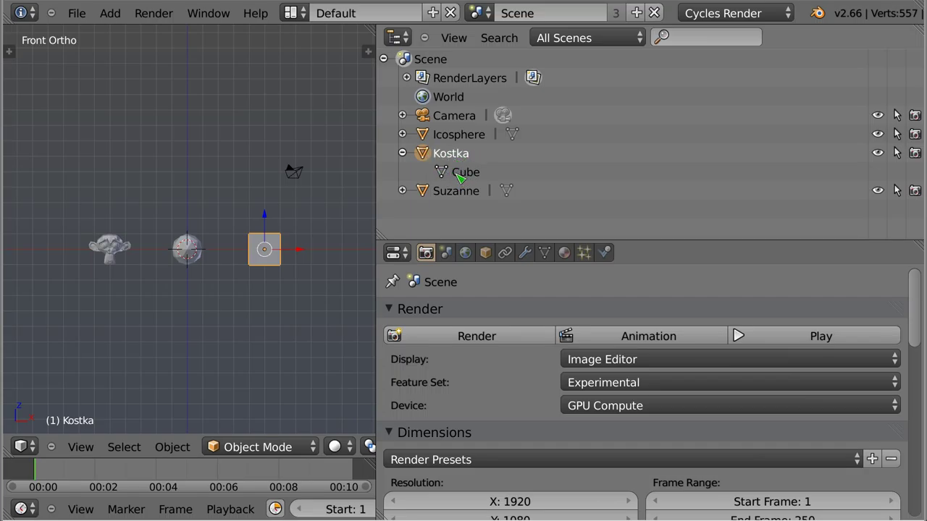
left_click(458, 177)
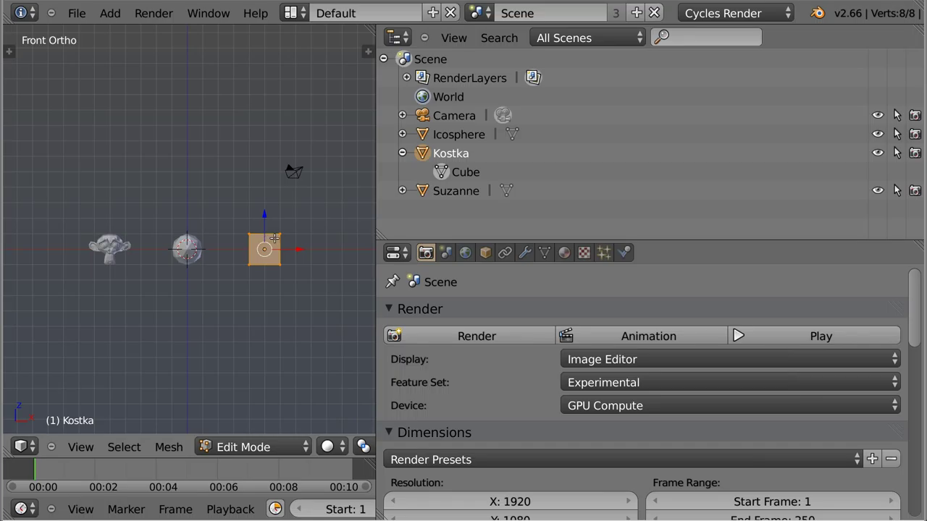
double_click(469, 172)
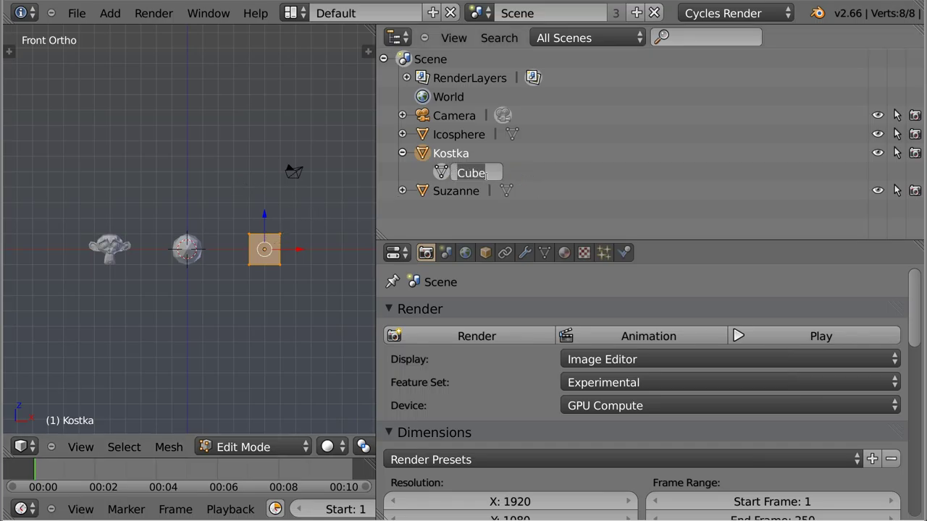
type("Kostka")
key("Return")
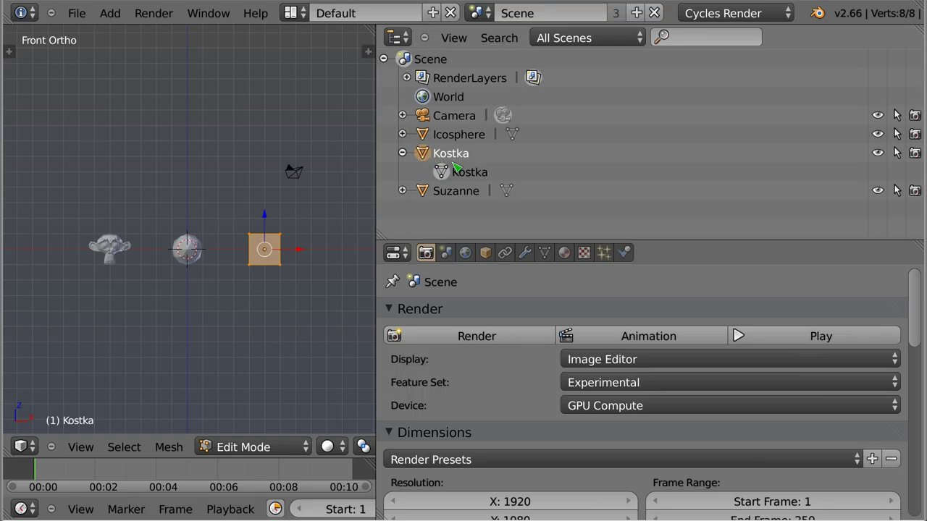
- Add a new material to the Kostka cube and rename that material Kostka in the Outliner
left_click(564, 252)
left_click(572, 402)
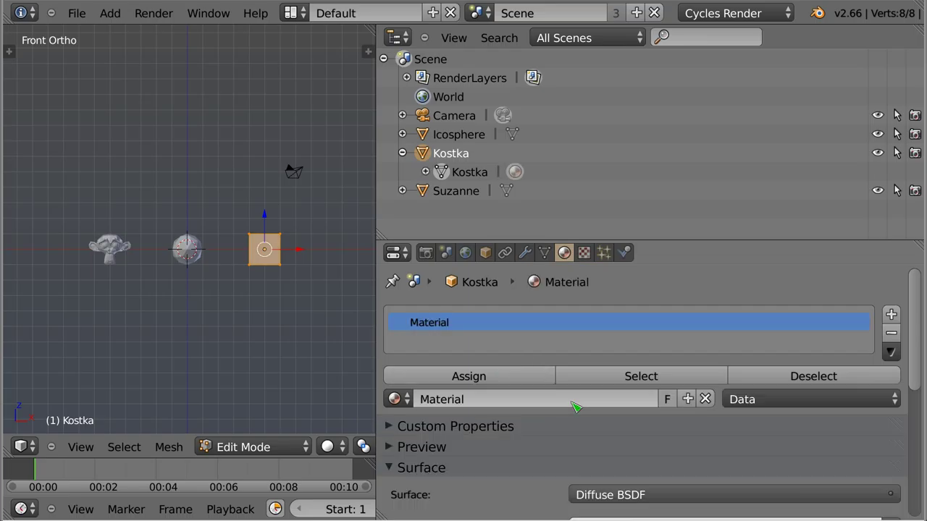
left_click(426, 172)
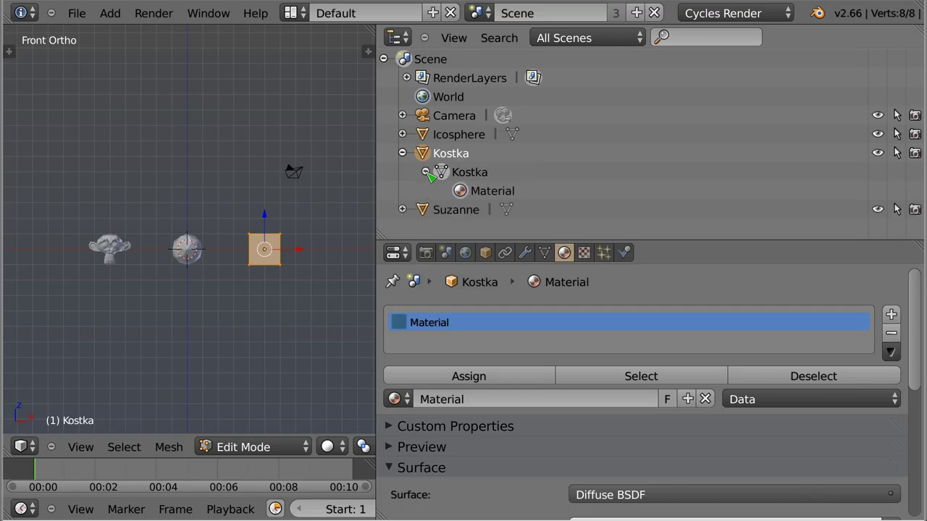
double_click(491, 191)
type("Kostka")
key("Return")
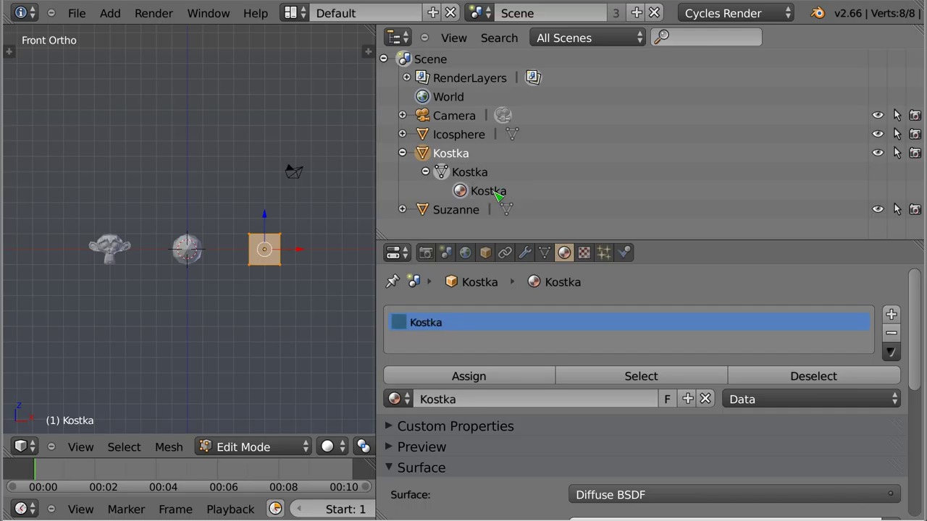
- Give Suzanne a new material and expand its hierarchy in the Outliner, collapsing Kostka
left_click(464, 212)
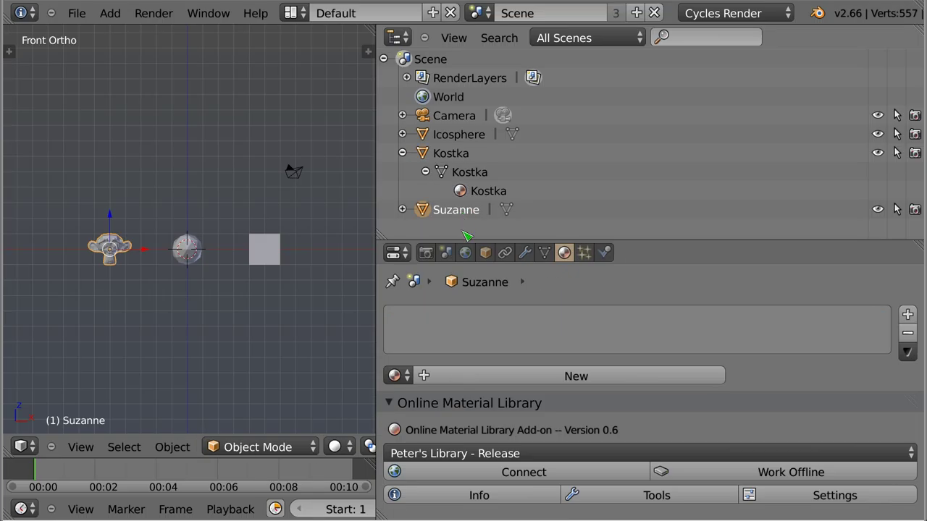
left_click(572, 383)
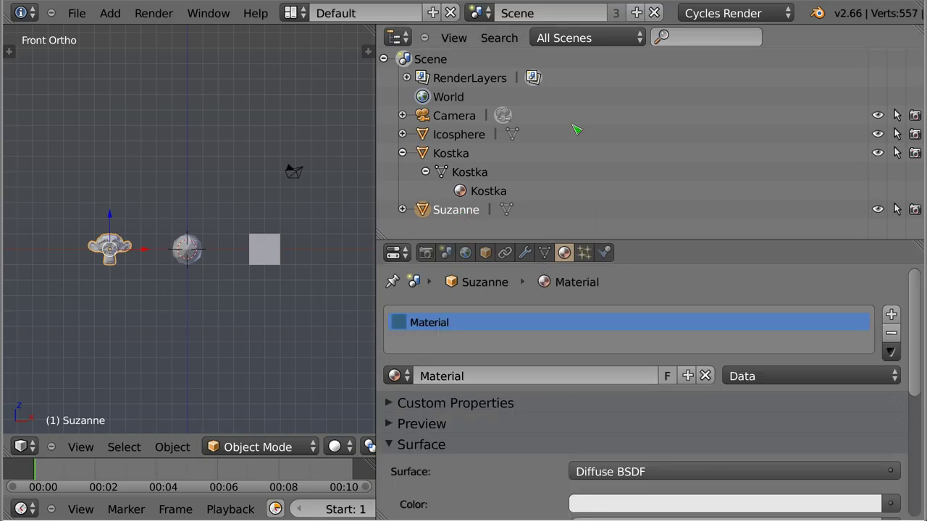
left_click(402, 153)
left_click(403, 172)
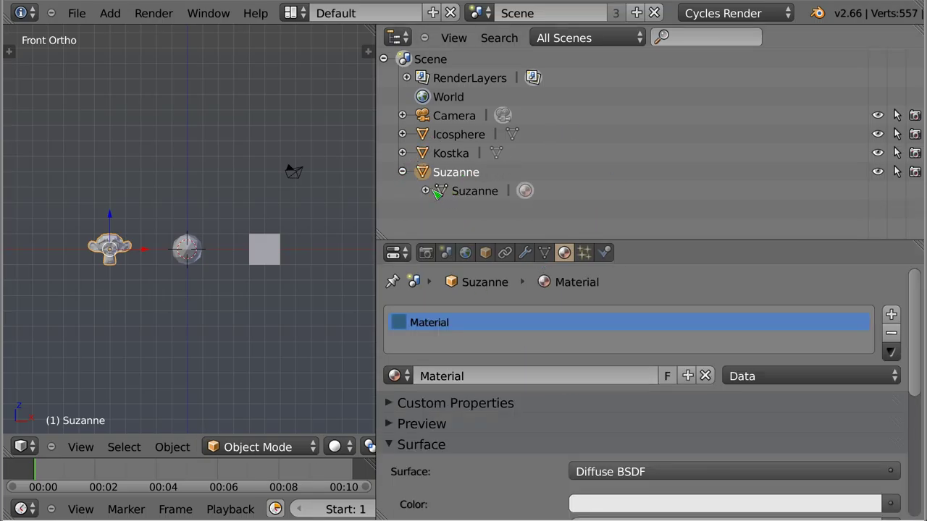
left_click(425, 191)
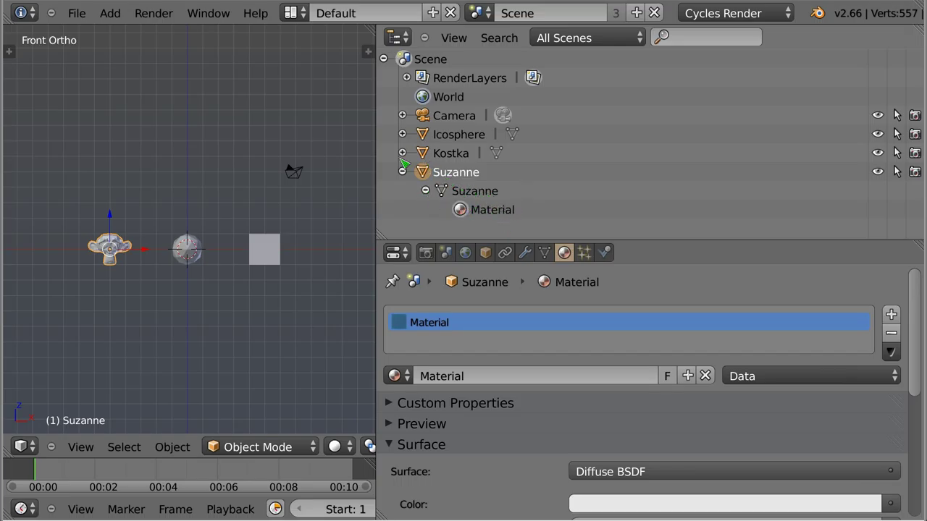
- Rename the Suzanne object to Małpiszon
double_click(451, 178)
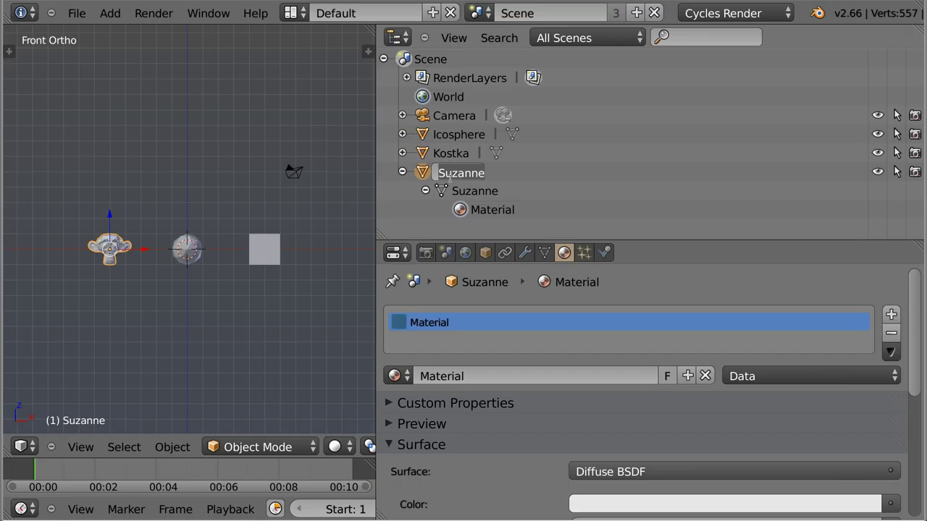
type("Małpi")
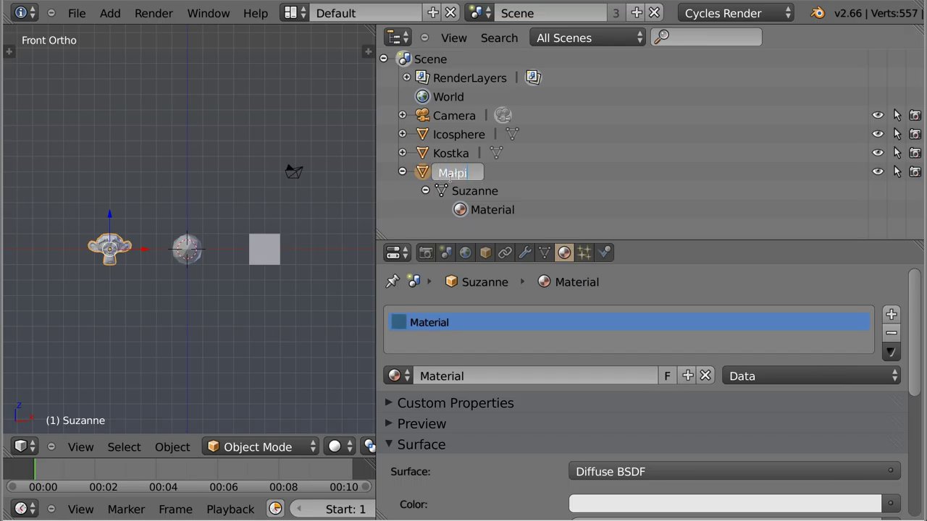
type("n")
key("Return")
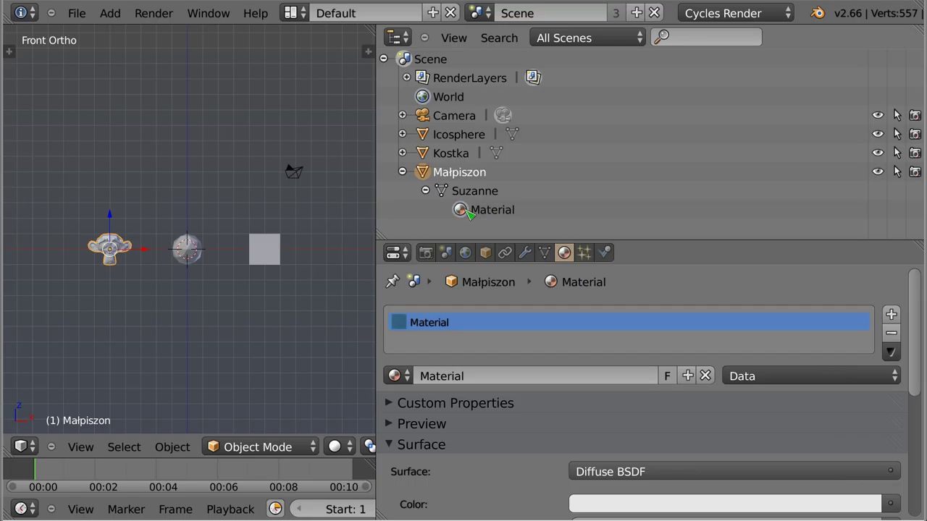
- Rename the monkey's material and mesh data to Małpiszon, then collapse its Outliner entry
mouse_move(427, 174)
left_mouse_down()
mouse_move(418, 224)
mouse_move(439, 274)
mouse_move(438, 372)
mouse_move(480, 375)
mouse_move(440, 382)
left_mouse_up()
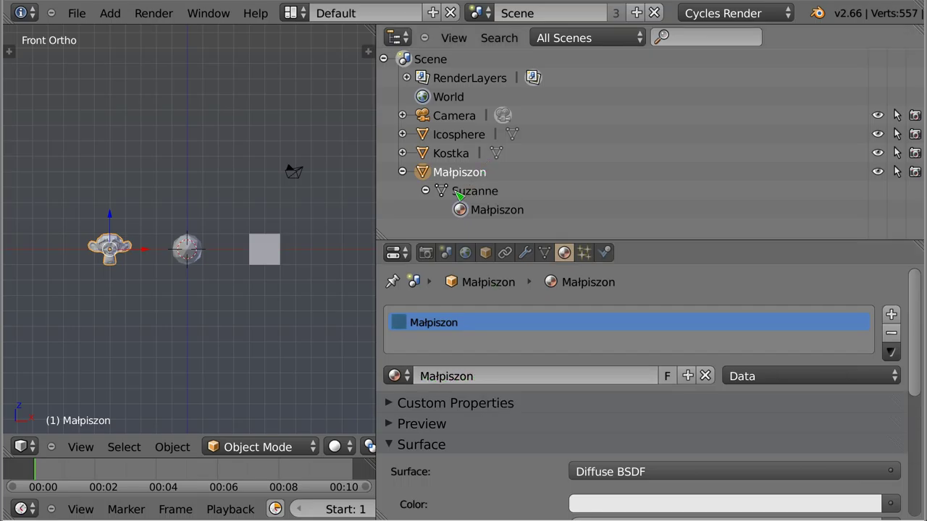
left_click(545, 252)
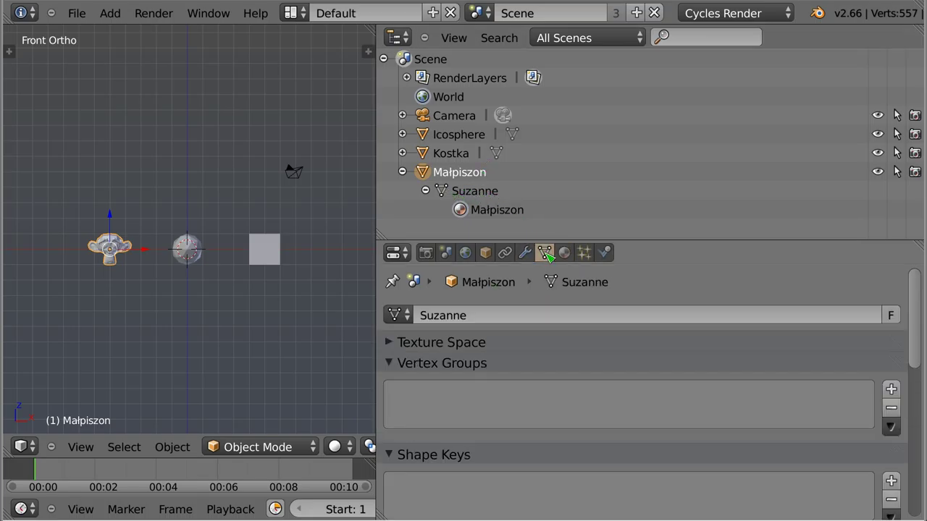
left_click_drag(427, 174, 464, 323)
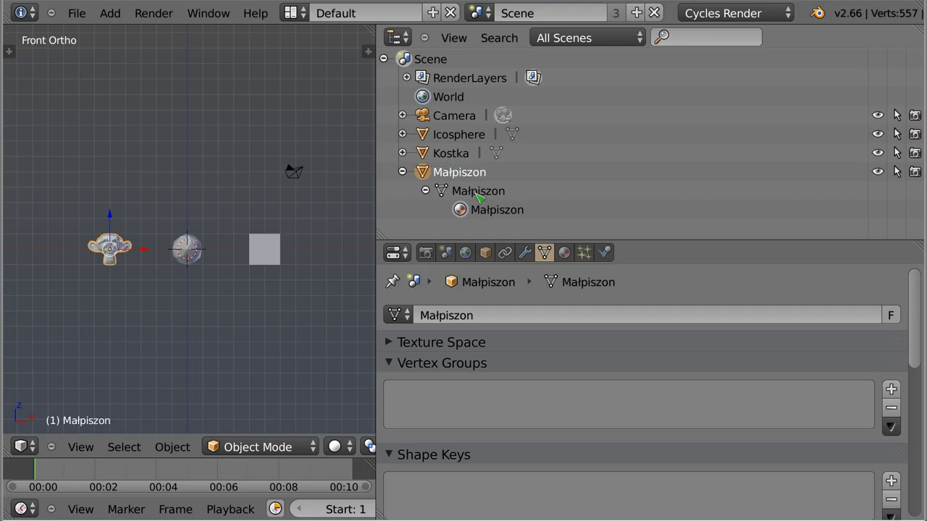
left_click(403, 172)
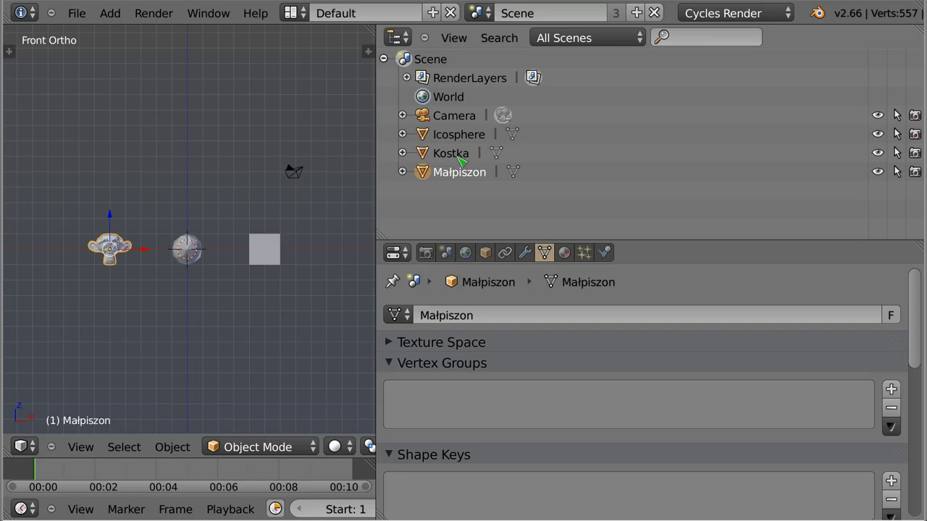
- Parent Małpiszon to Kostka and move the monkey up and to the left
mouse_move(425, 176)
left_mouse_down()
mouse_move(456, 195)
mouse_move(448, 159)
left_mouse_up()
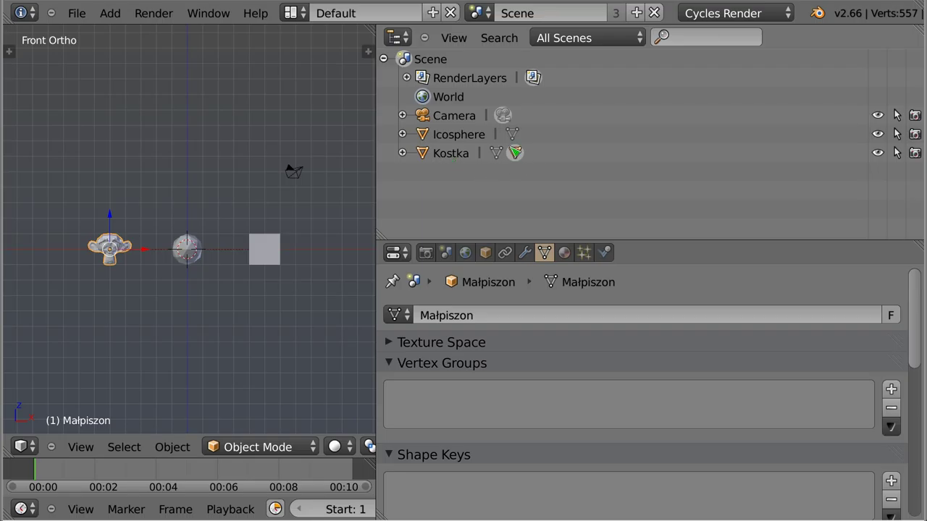
left_click(402, 152)
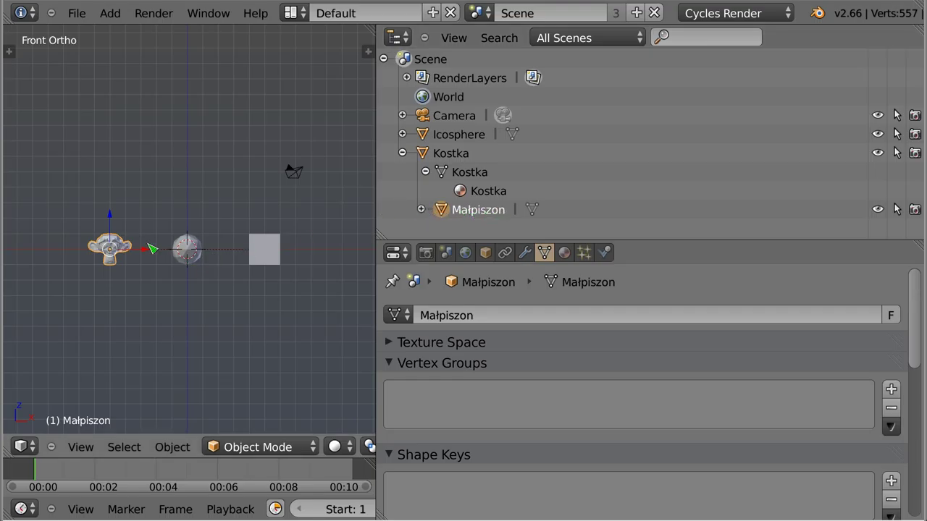
key("g")
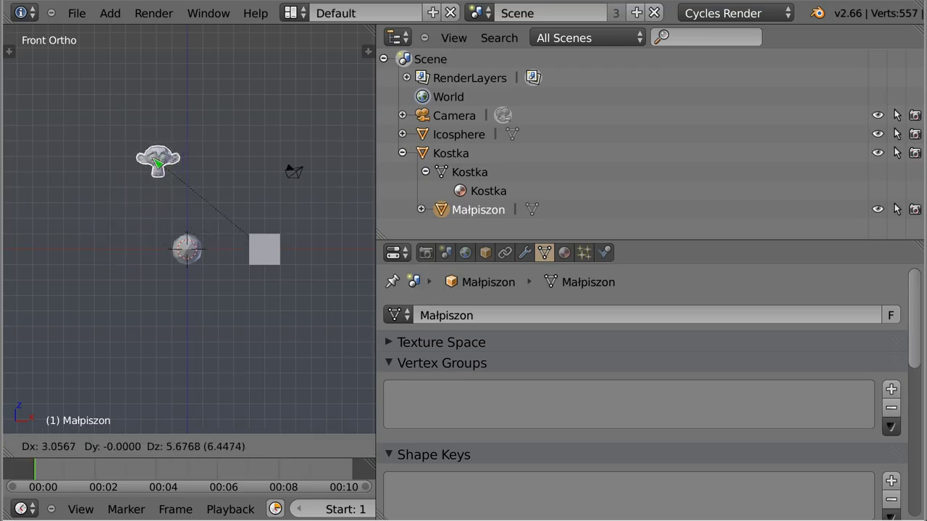
left_click(149, 176)
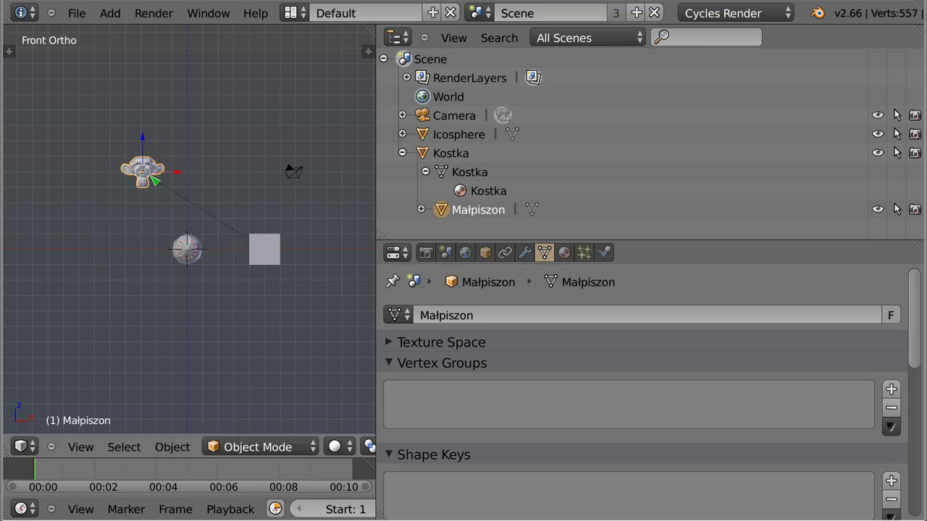
- Test-rotate Kostka with its child monkey, then reparent Małpiszon to the Icosphere
right_click(276, 253)
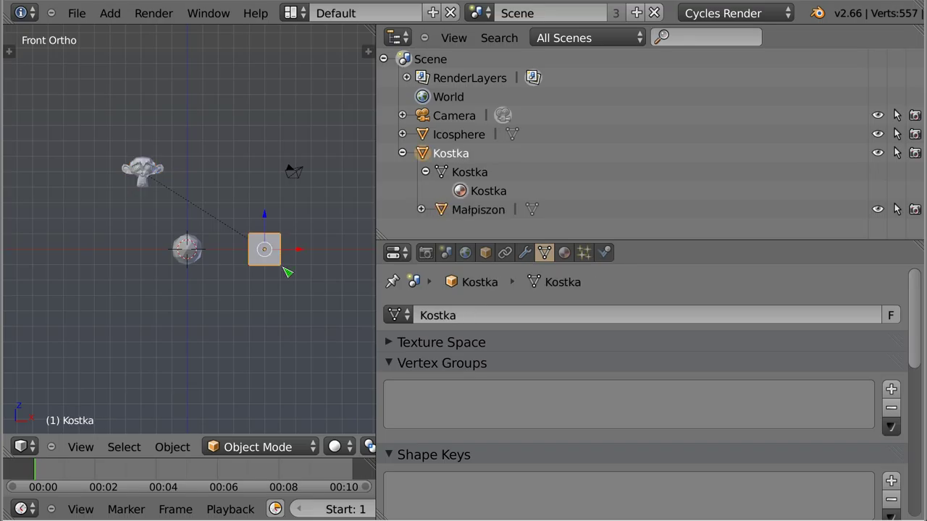
key("r")
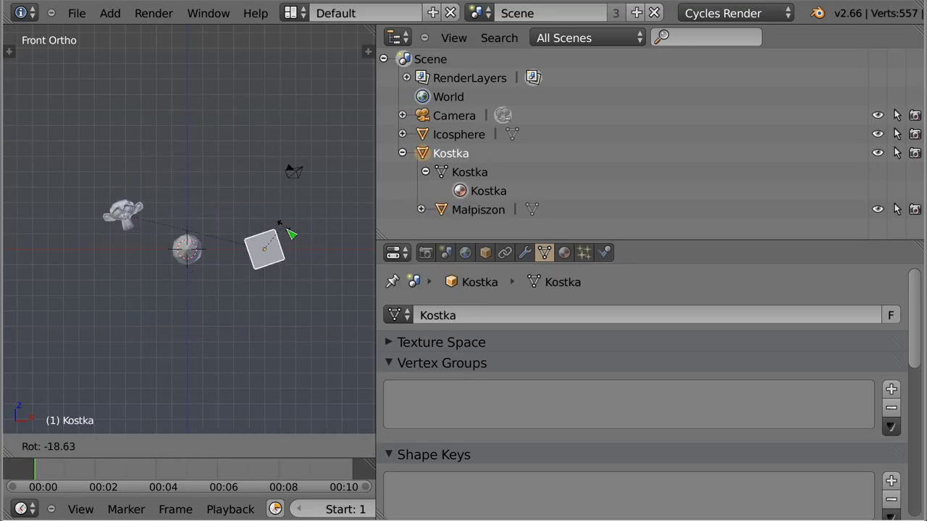
right_click(290, 234)
key("bracketright")
key("bracketleft")
key("r")
right_click(289, 242)
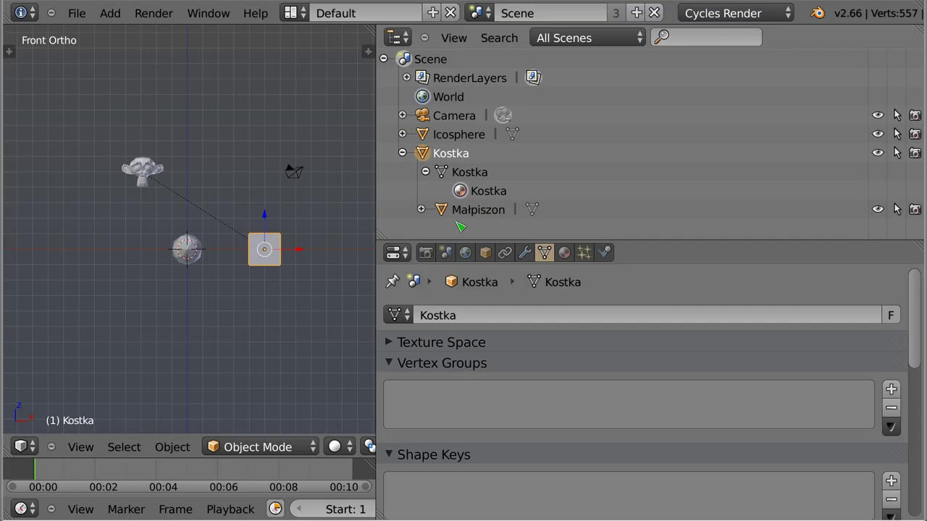
mouse_move(445, 216)
left_mouse_down()
mouse_move(498, 205)
mouse_move(449, 142)
left_mouse_up()
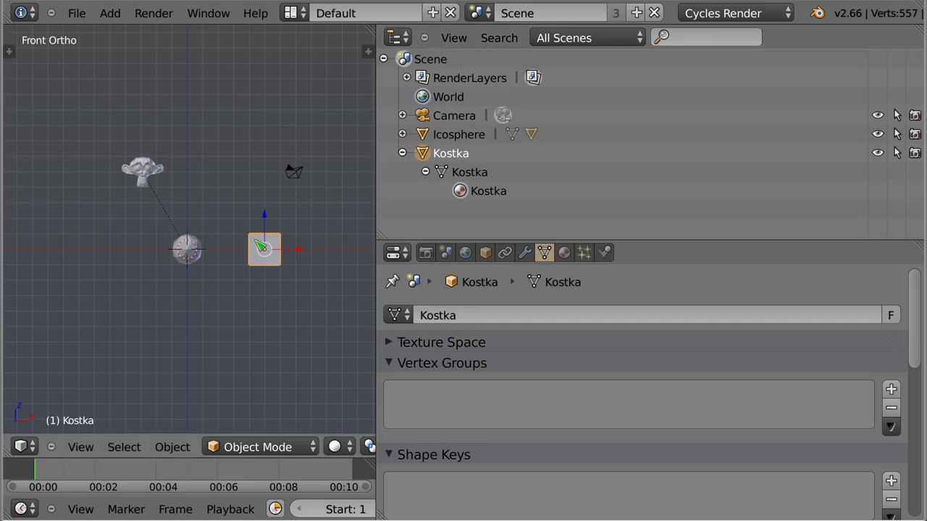
- Rotate the Icosphere to confirm Małpiszon follows it, then cancel
right_click(187, 248)
key("r")
key("Escape")
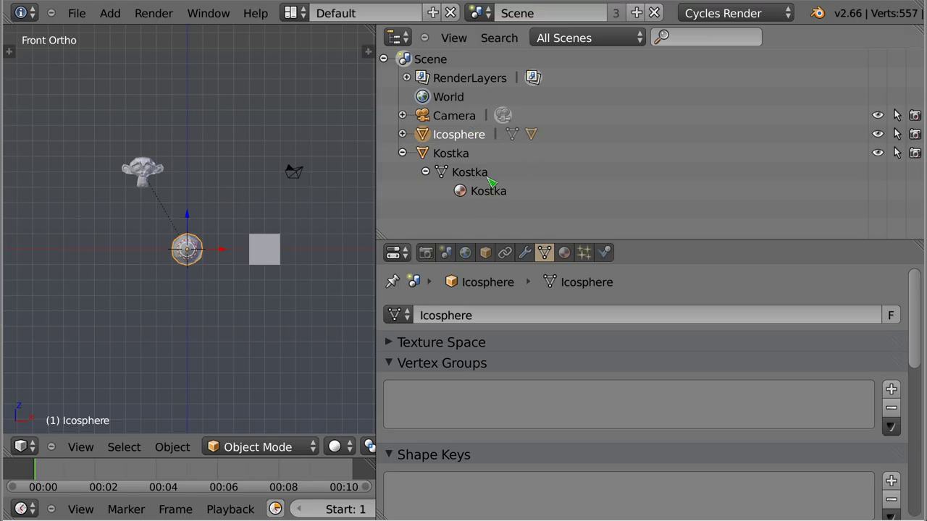
- Expand the Icosphere hierarchy to show Małpiszon and bring up its Outliner object operations
left_click(403, 153)
left_click(402, 134)
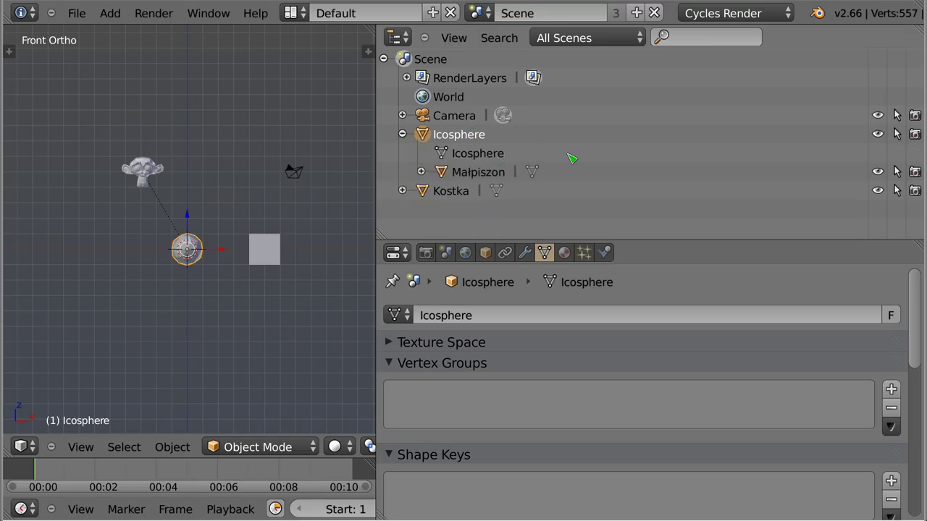
left_click(421, 171)
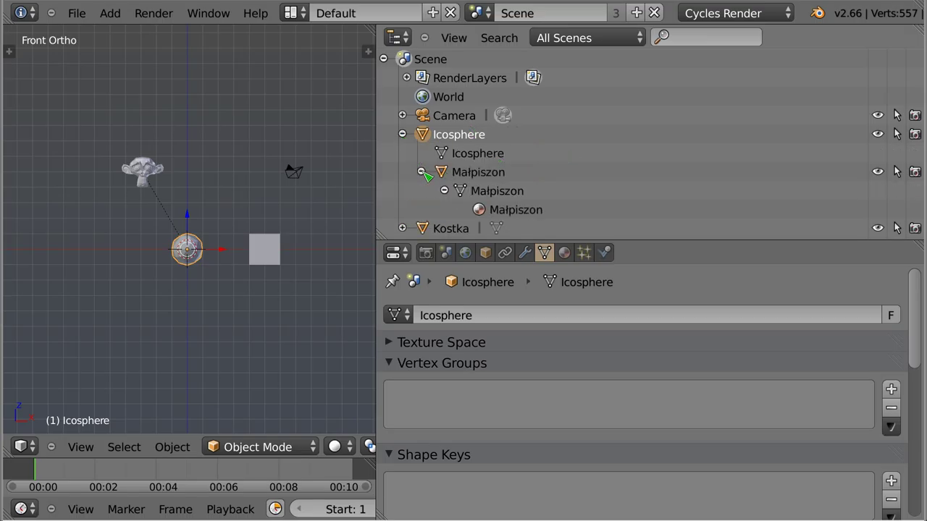
left_click(444, 191)
left_click(421, 172)
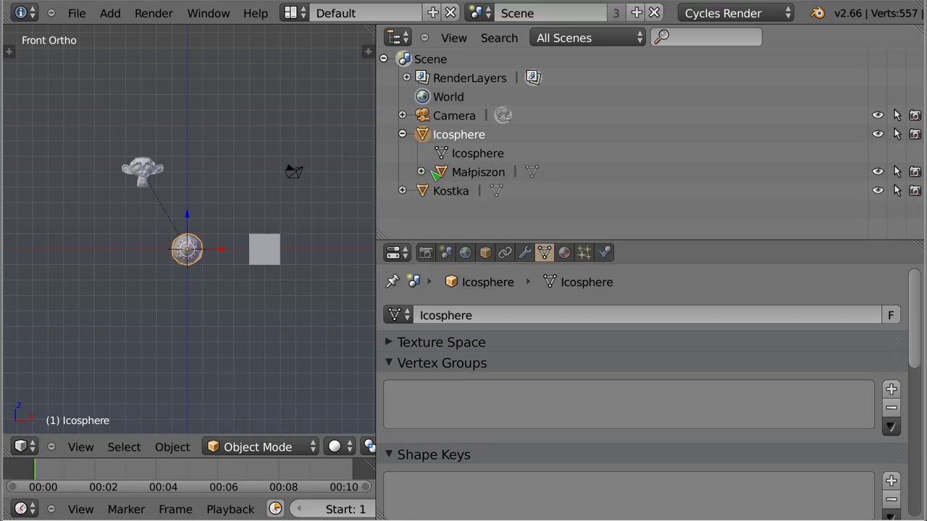
right_click(456, 138)
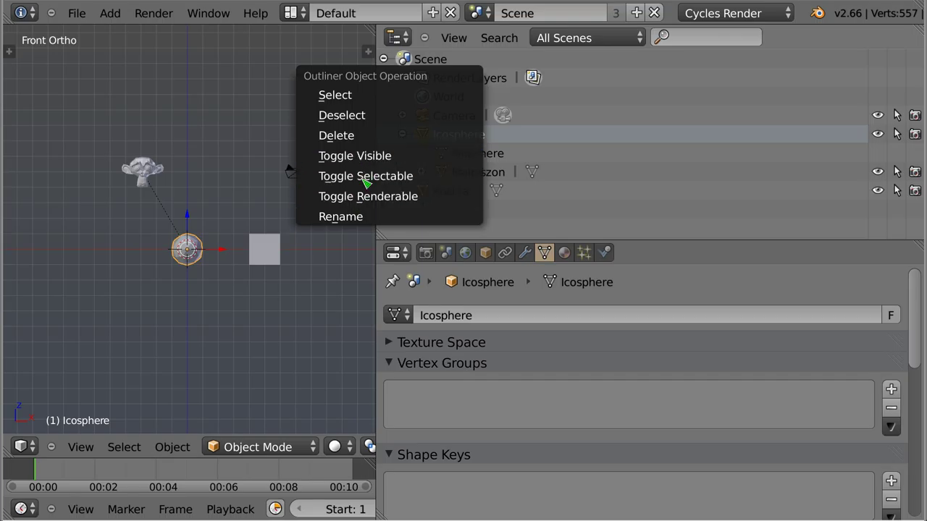
- Turn Show Restriction Columns off in the Outliner View menu, then back on
left_click(462, 42)
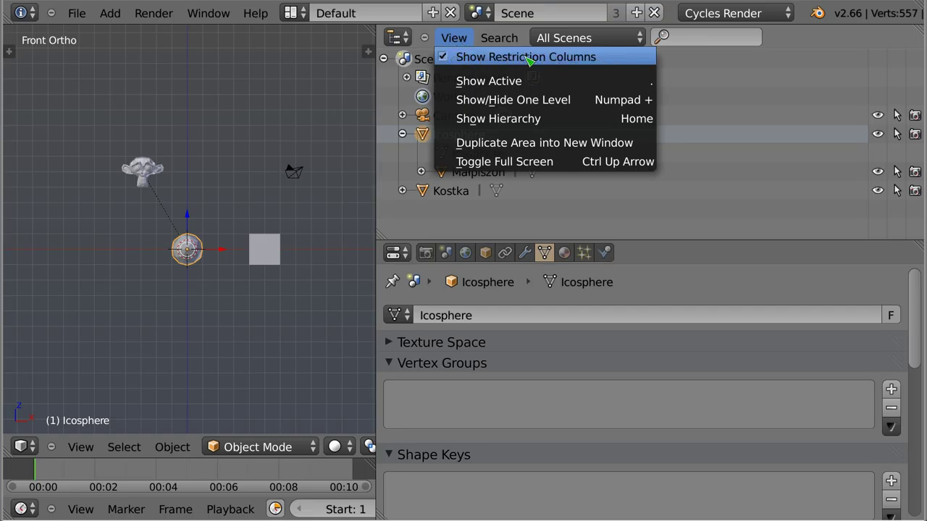
left_click(492, 59)
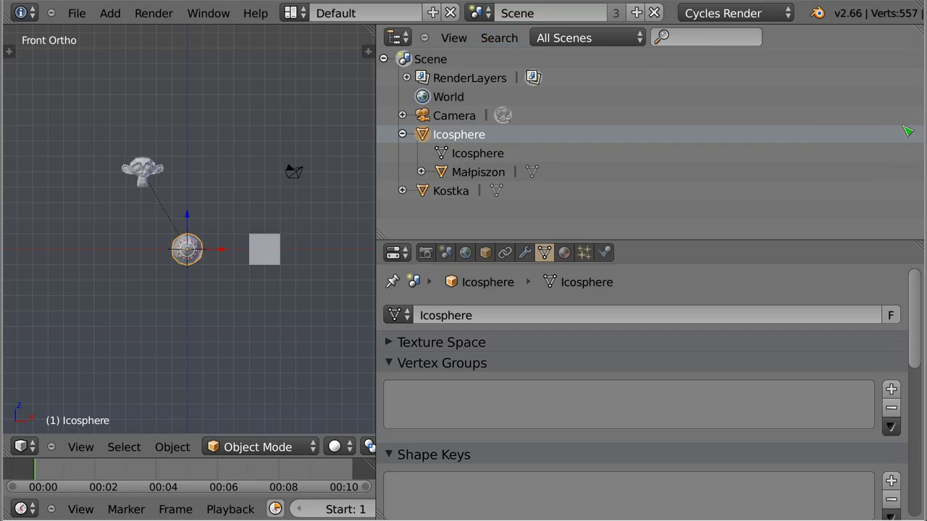
left_click(454, 38)
left_click(468, 58)
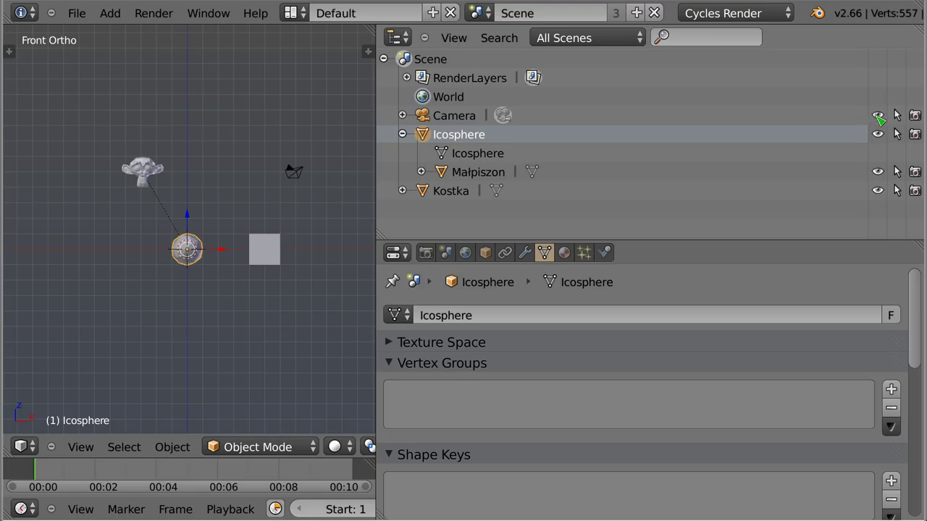
- Hide and reveal the Icosphere using its eye icon, H and Alt+H
left_click(878, 134)
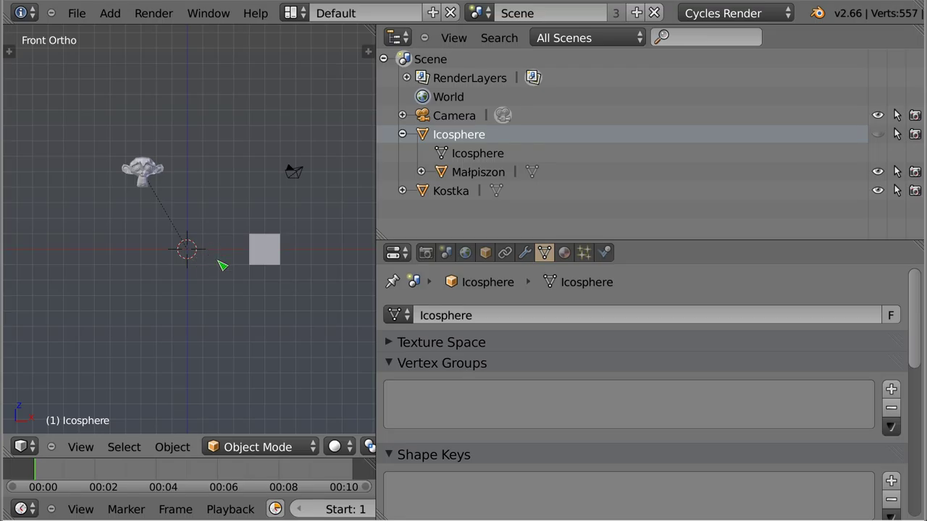
key("alt+h")
key("h")
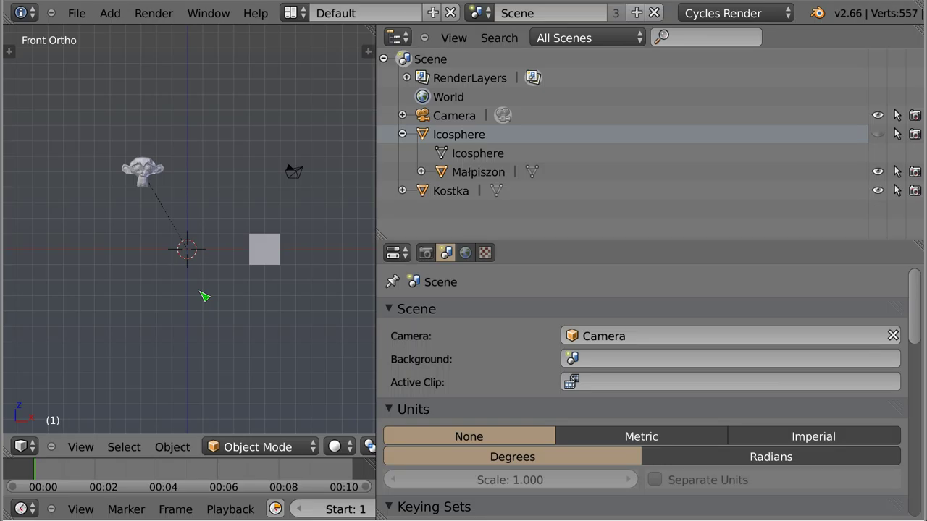
key("alt+h")
- Disable selection for the Icosphere and box-select the scene, leaving it unselected
left_click(197, 253)
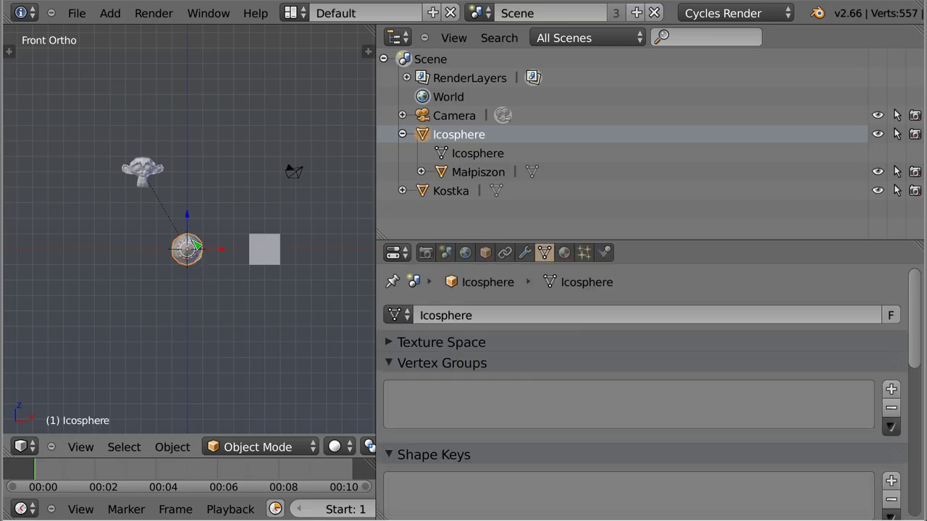
left_click(899, 134)
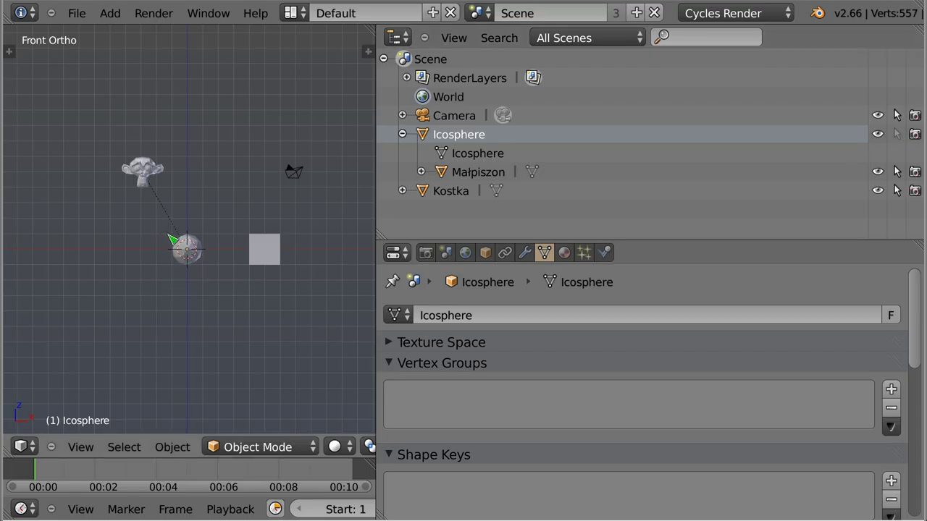
key("b")
left_click_drag(121, 212, 227, 295)
key("b")
left_click_drag(104, 110, 288, 346)
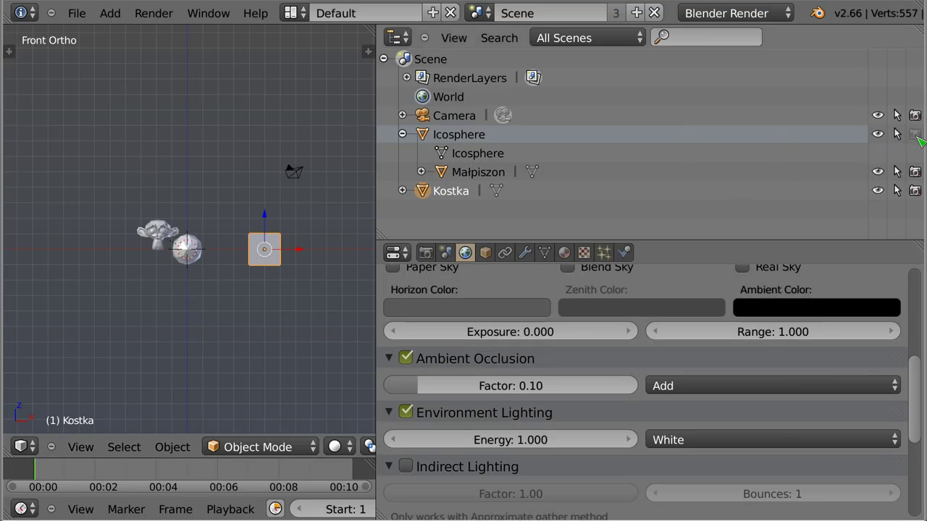
- Toggle the Icosphere's selectable, render and visibility restrictions, then select all visible objects
left_click(915, 136)
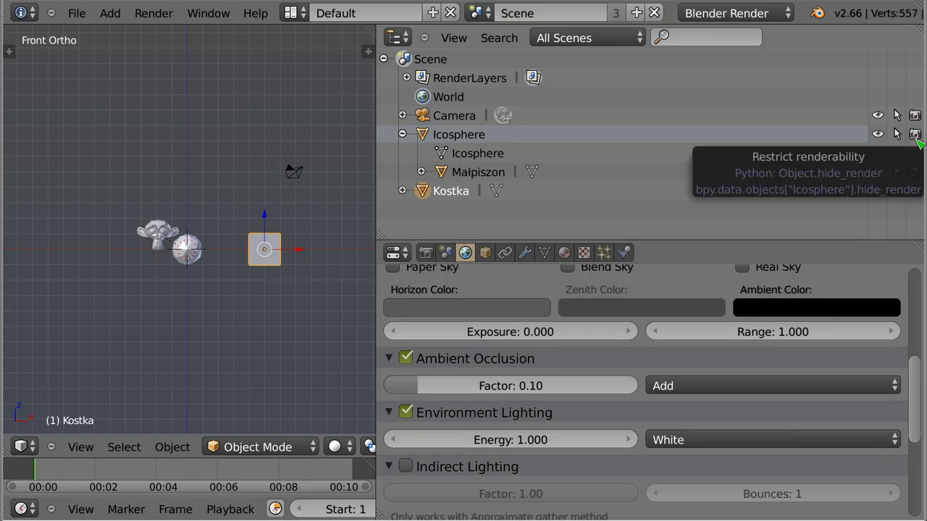
left_click(916, 136)
left_click(878, 134)
left_click(897, 134)
mouse_move(214, 254)
middle_mouse_down()
mouse_move(198, 291)
mouse_move(201, 267)
middle_mouse_up()
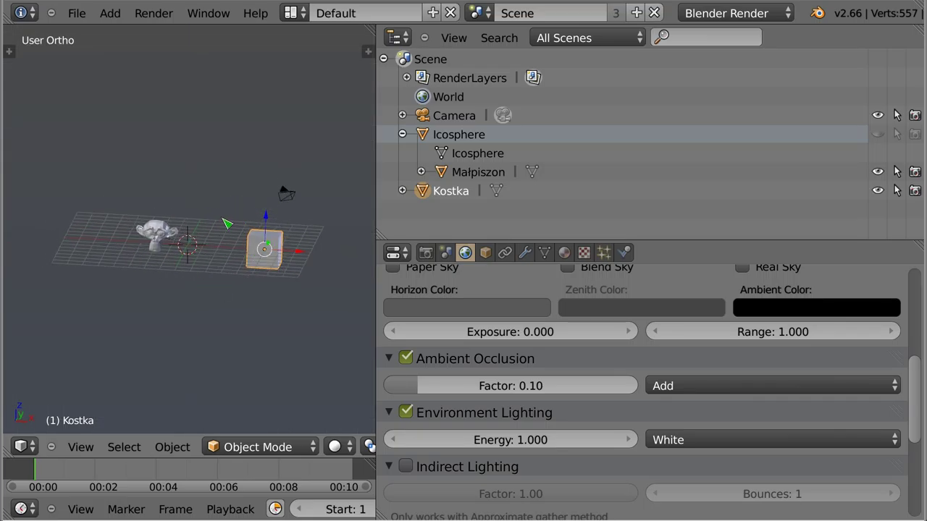
key("a")
key("a")
key("a")
- Make the Icosphere visible again, collapse its children and enlarge the Outliner area
left_click(874, 136)
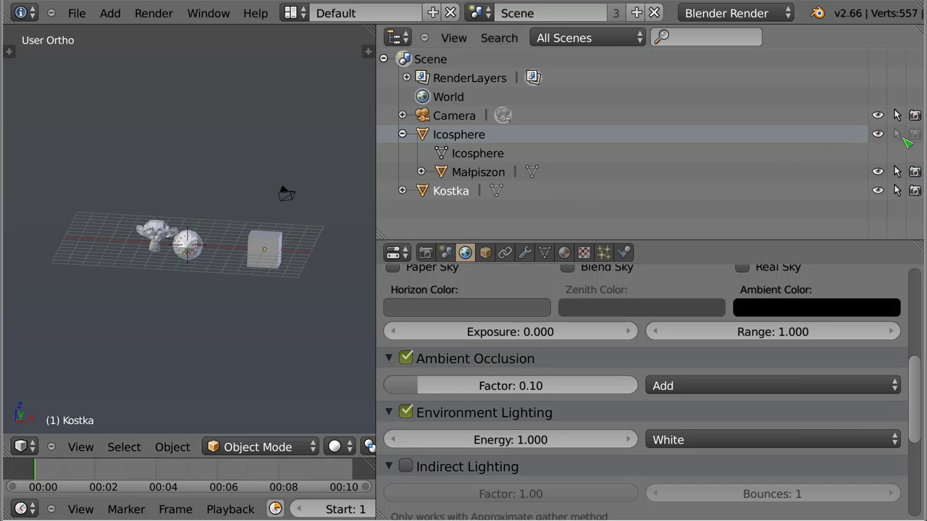
left_click(402, 134)
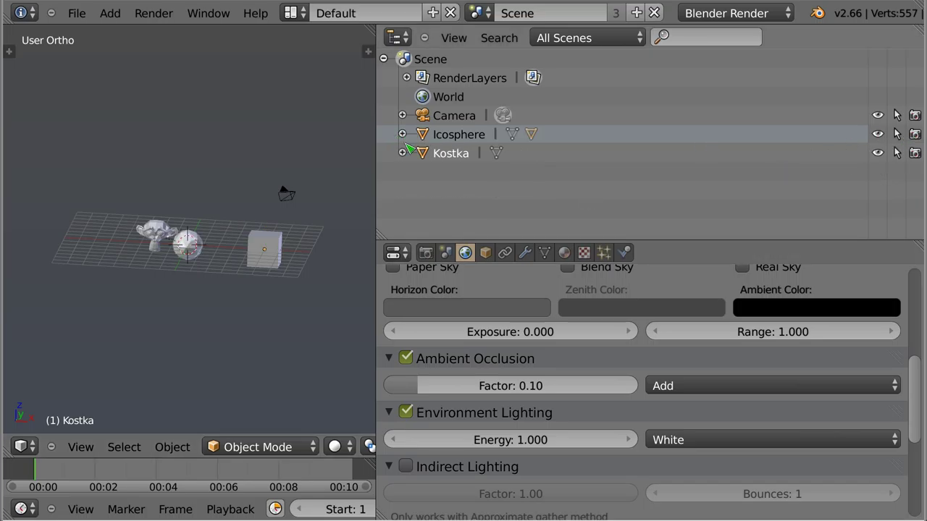
right_click(457, 131)
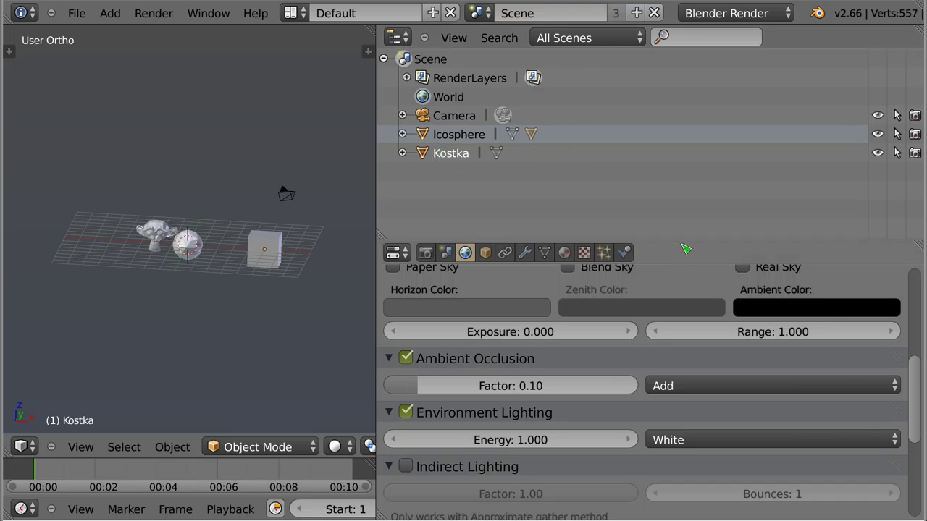
left_click_drag(684, 242, 684, 444)
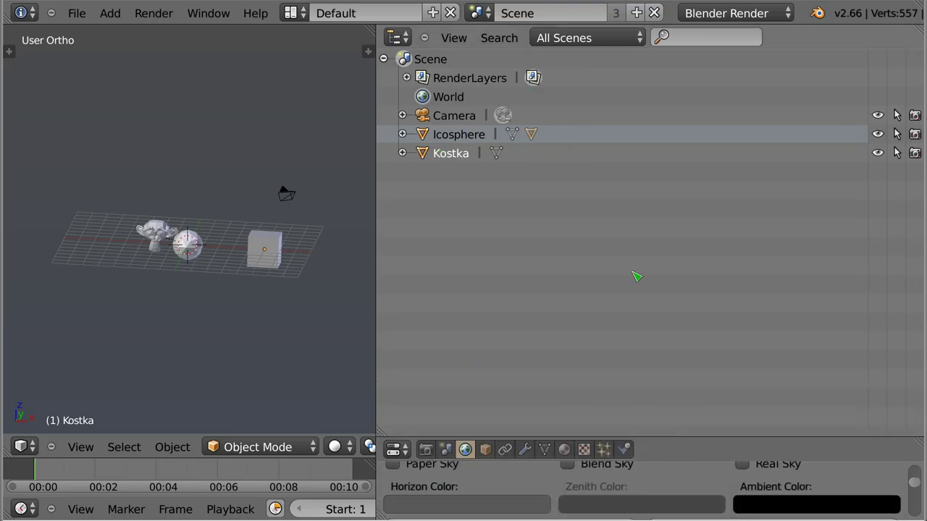
- Add Scene.001 as a Full Copy of the scene and expand it in the Outliner
left_click(589, 38)
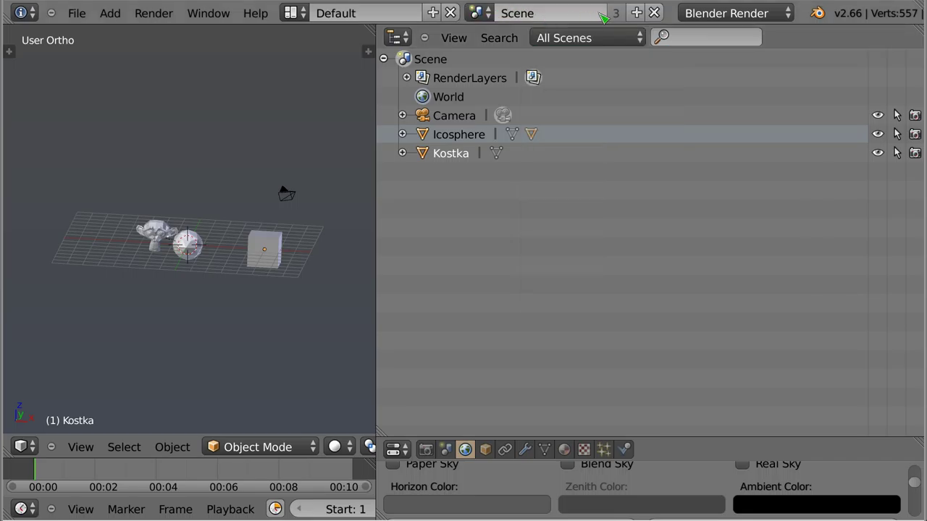
left_click(636, 13)
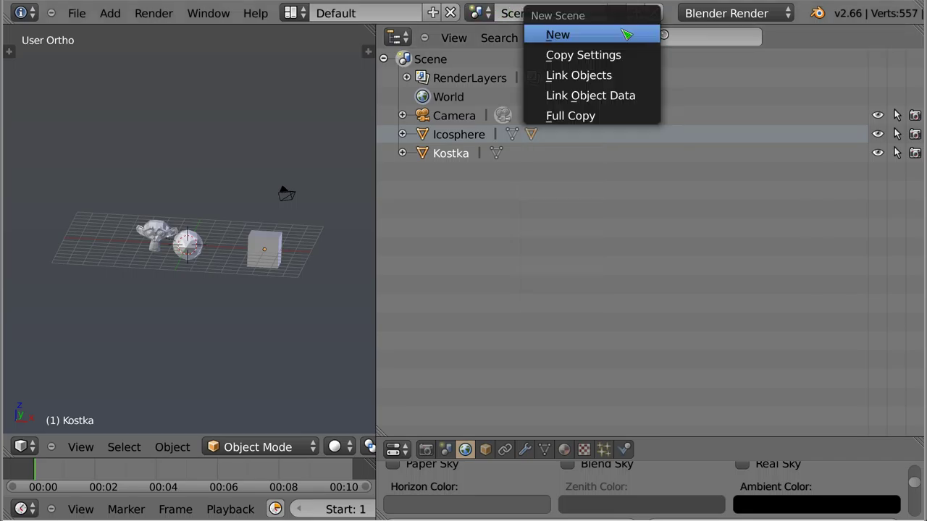
left_click(595, 116)
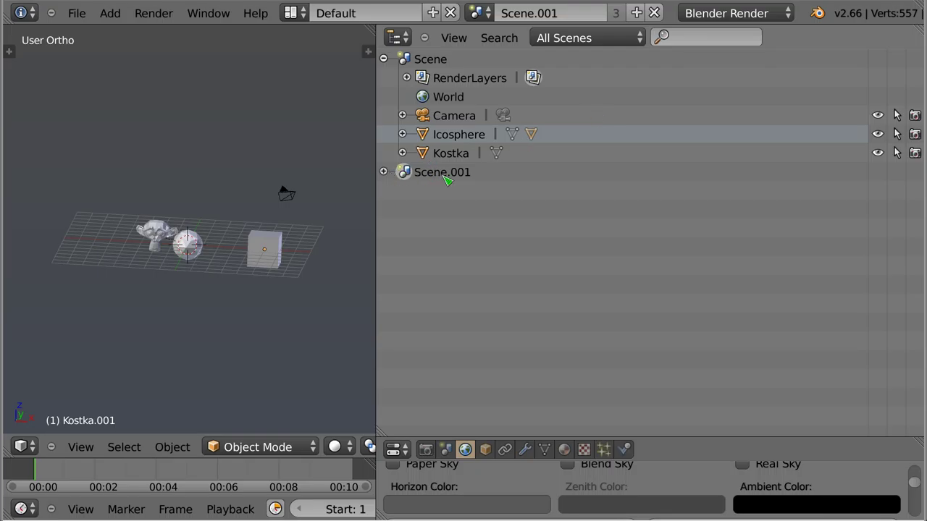
left_click(384, 172)
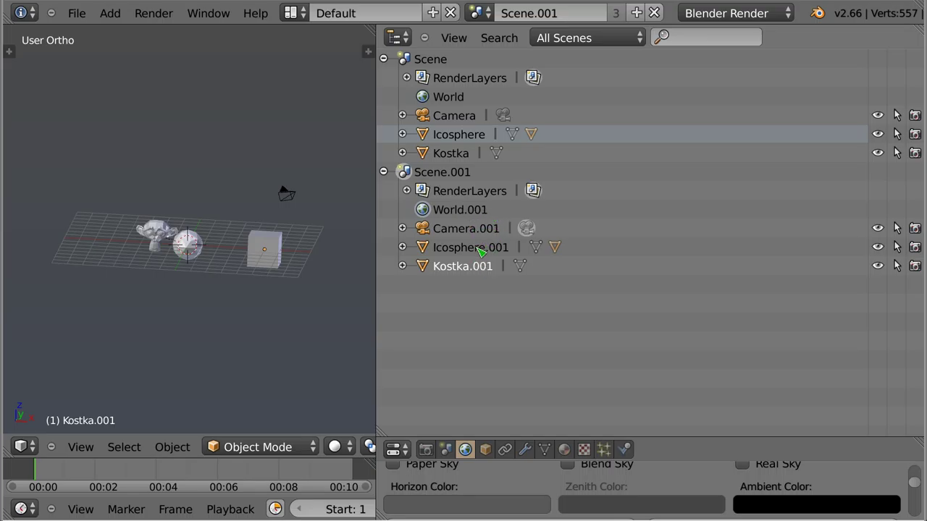
- Try the Current Scene display mode, switch back to Scene, then show All Scenes
left_click(597, 43)
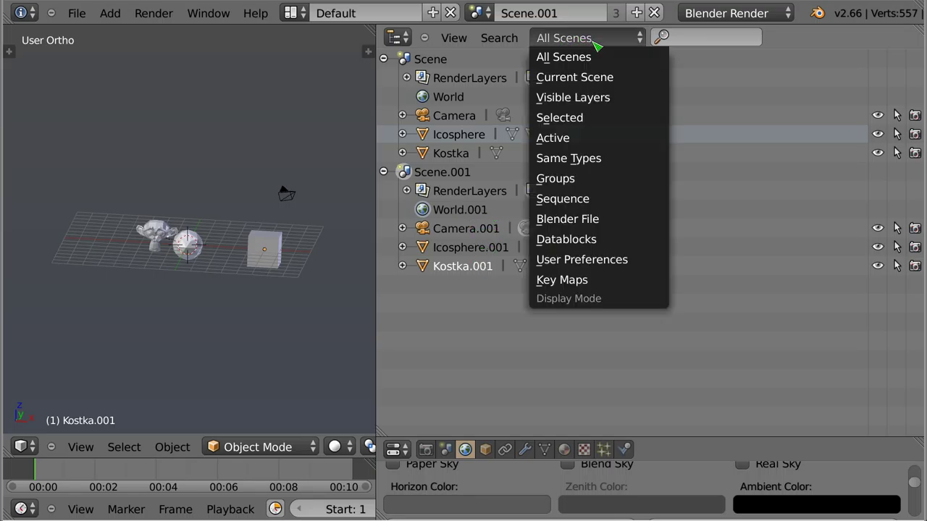
left_click(598, 81)
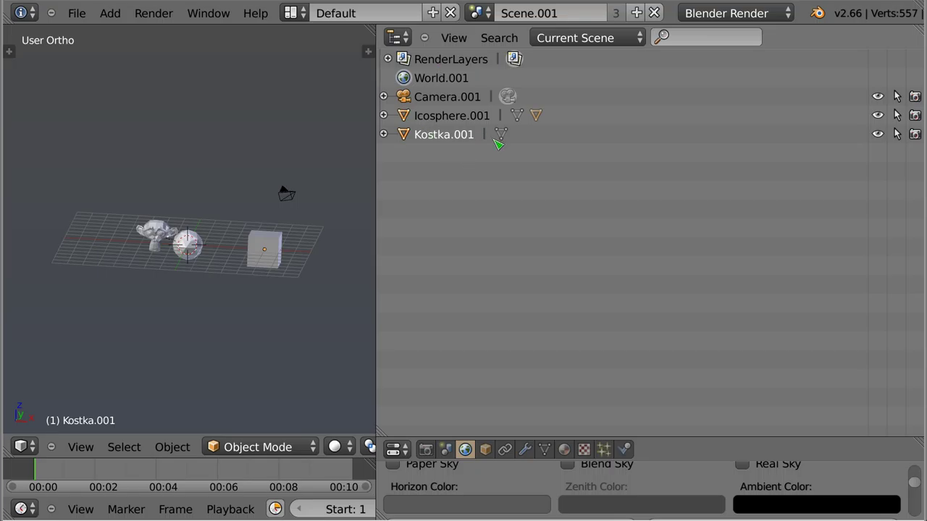
left_click(491, 14)
left_click(493, 40)
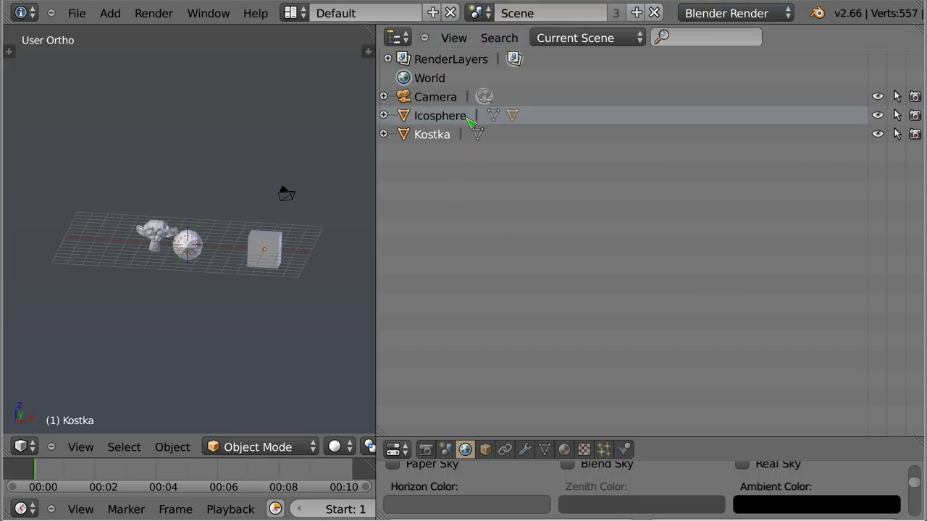
left_click(626, 40)
left_click(604, 57)
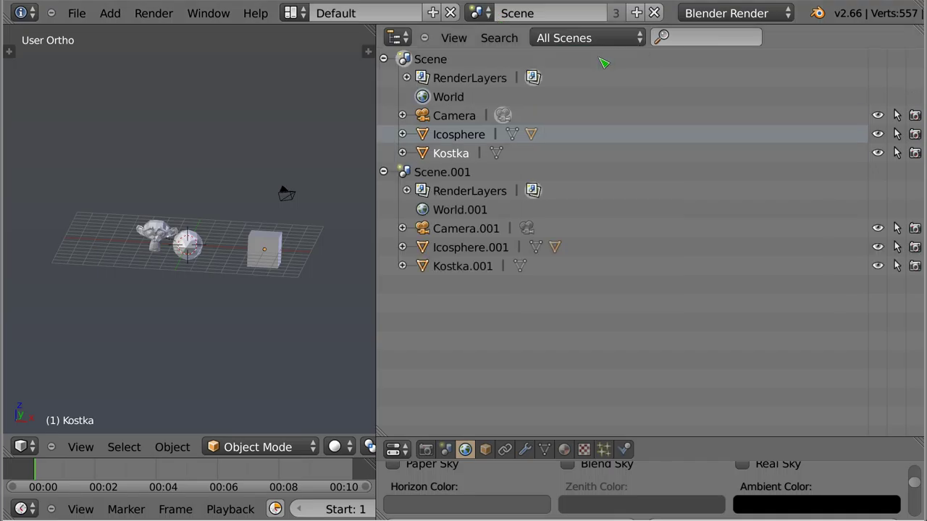
- Make Scene.001 active and delete it
left_click(442, 174)
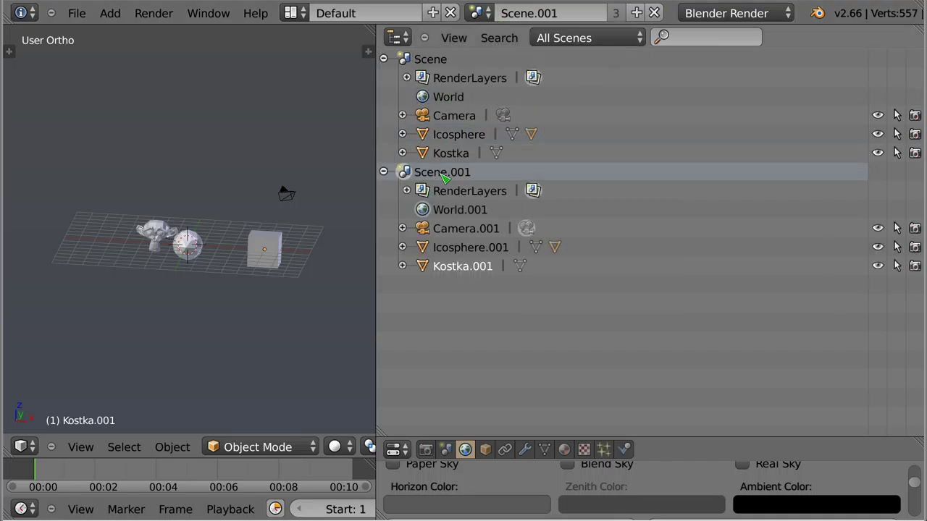
left_click(656, 13)
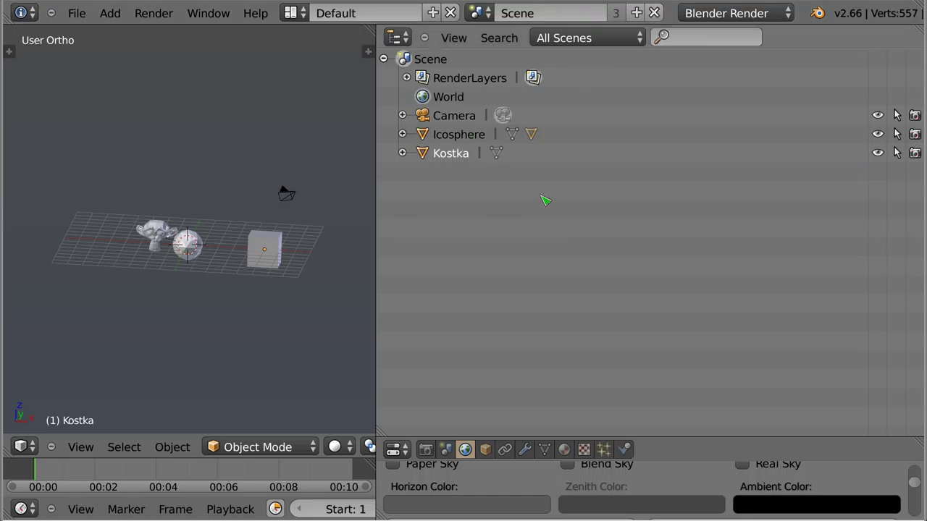
left_click(598, 37)
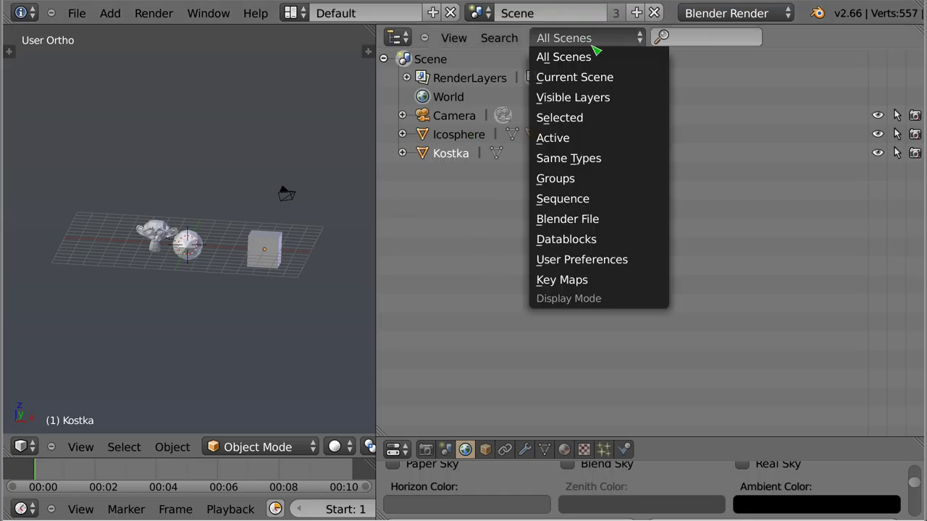
- Switch the Outliner to Visible Layers mode, glance at an empty layer, then return to layer 1
left_click(611, 100)
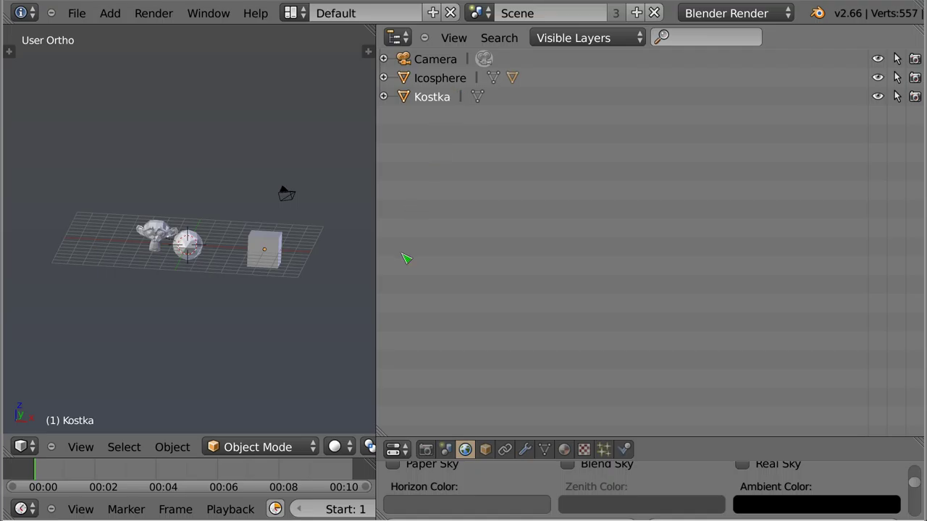
scroll(267, 446, "right", 4)
scroll(267, 446, "right", 5)
scroll(267, 446, "right", 1)
scroll(217, 446, "right", 5)
scroll(167, 446, "right", 2)
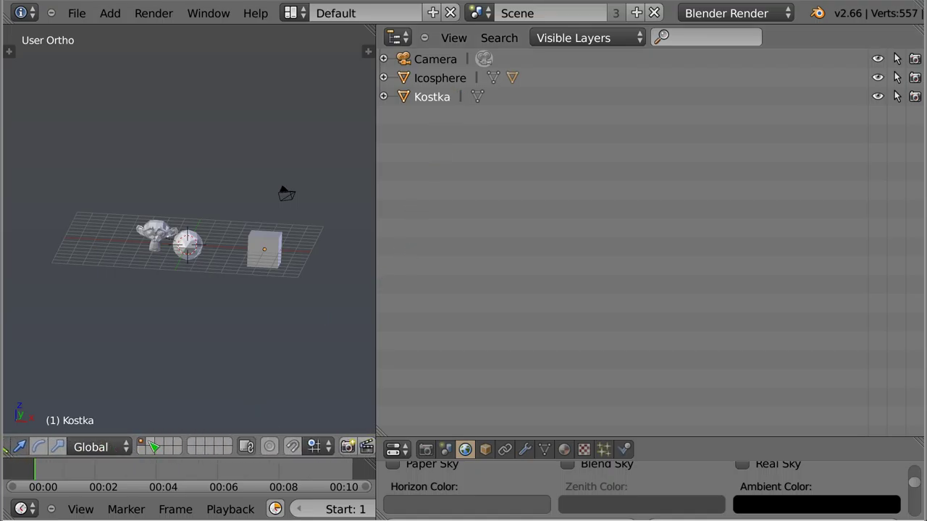
left_click(155, 443)
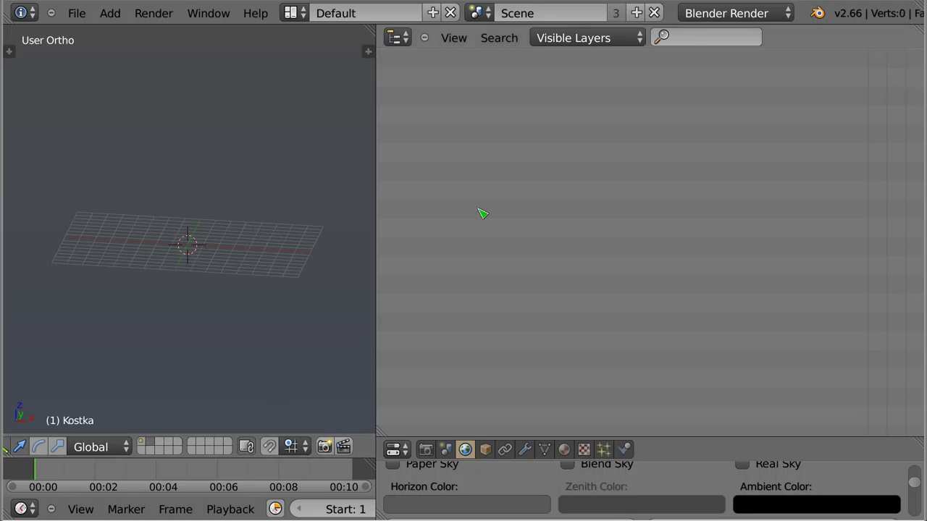
left_click(144, 444)
- Move the Kostka cube to layer 2, check layer 2, then go back to layer 1
right_click(268, 250)
key("m")
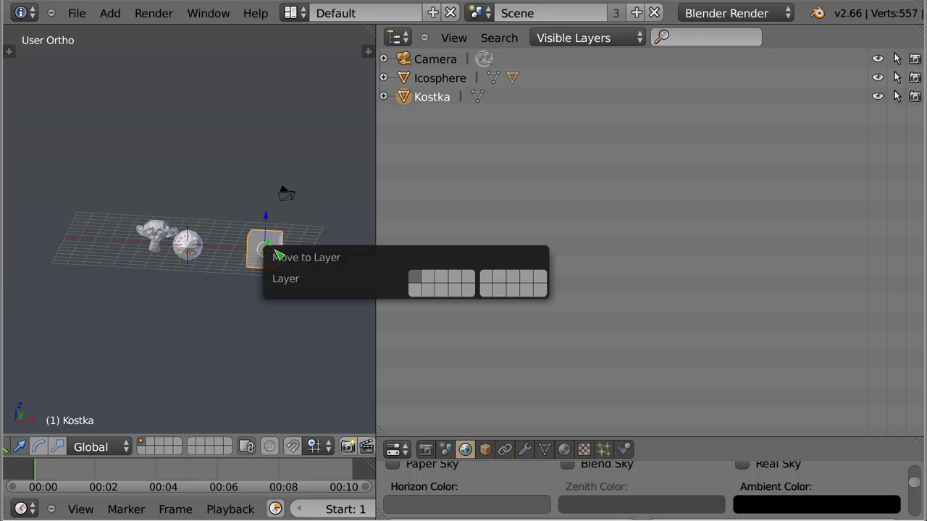
left_click(429, 281)
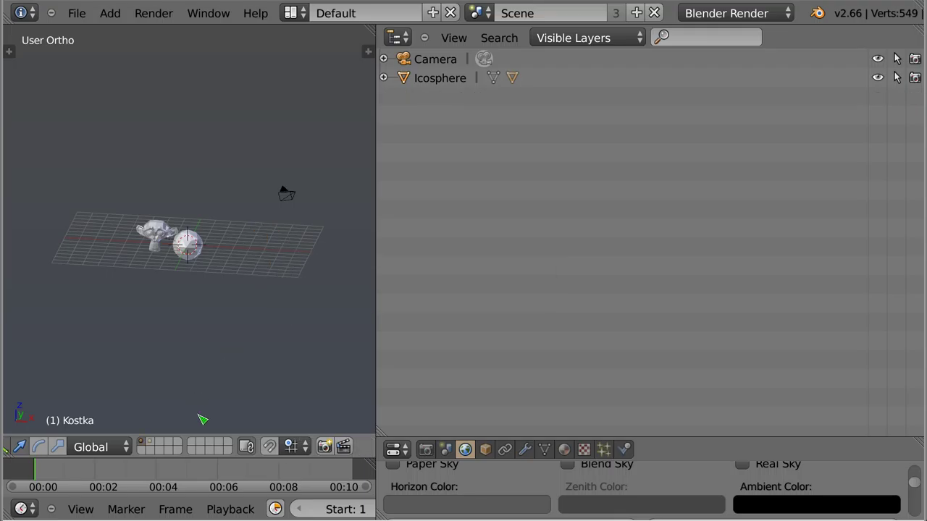
left_click(152, 443)
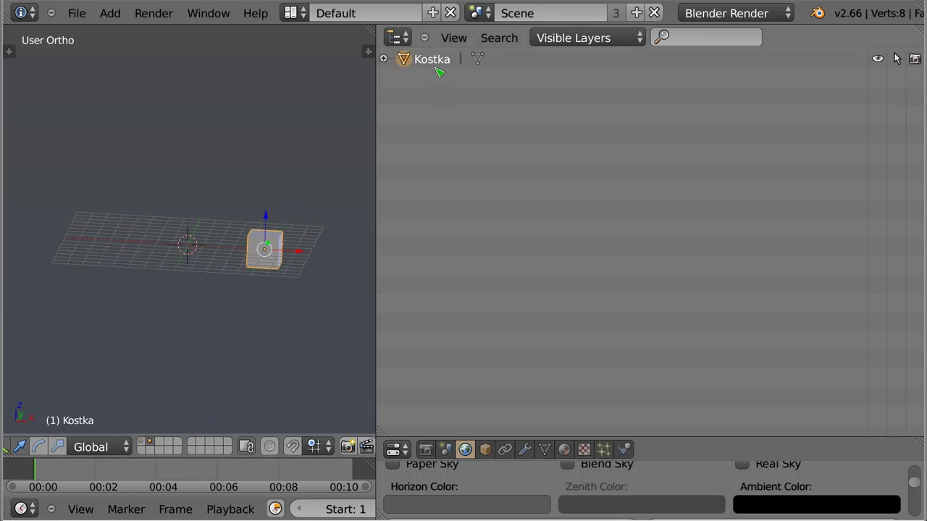
key("1")
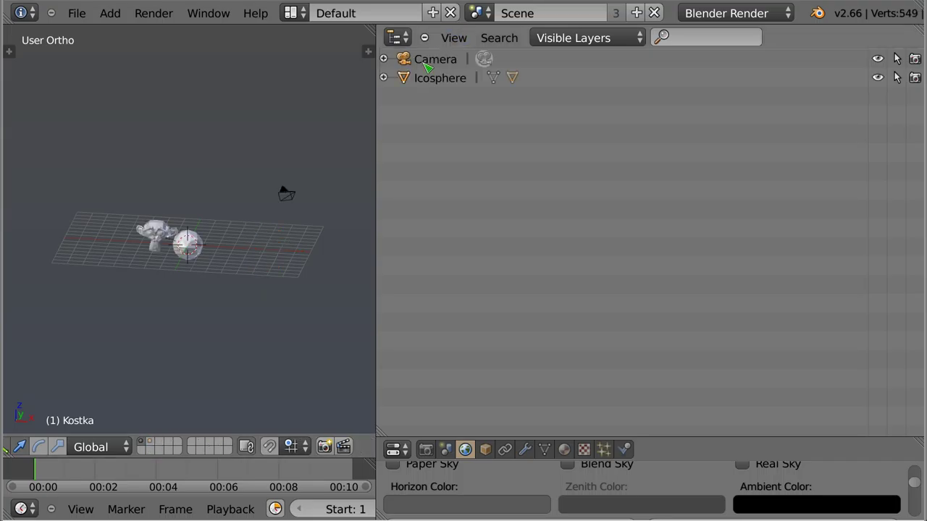
left_click(586, 40)
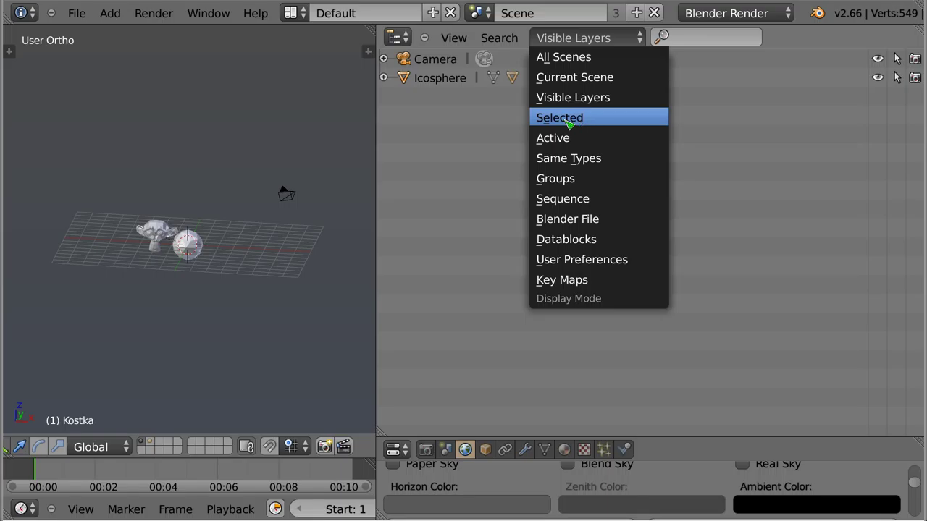
- Set the Outliner to Selected mode and select the Icosphere, monkey and camera
left_click(605, 119)
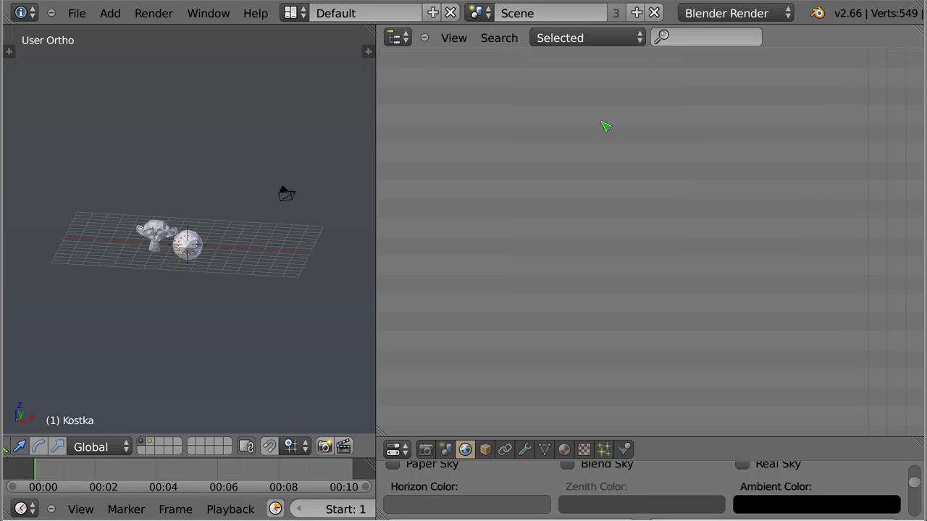
right_click(187, 245)
right_click(168, 235, "shift")
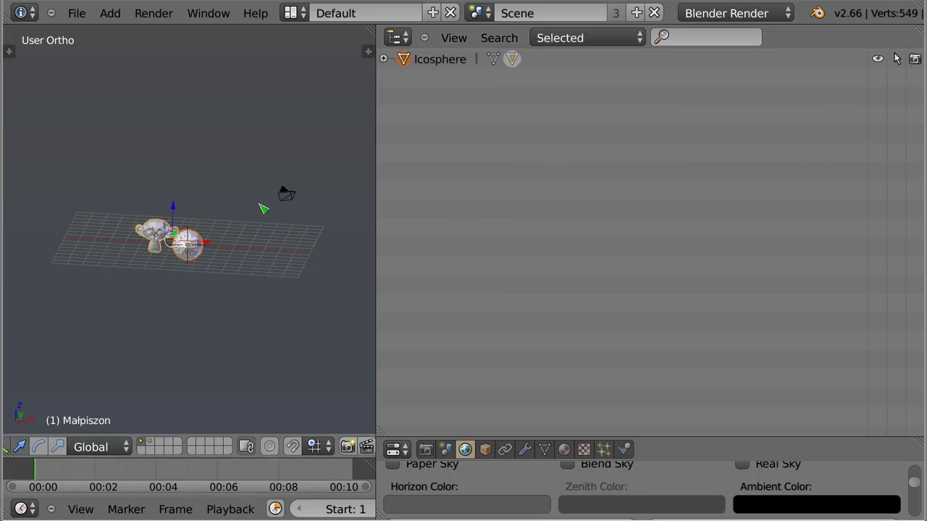
right_click(287, 202, "shift")
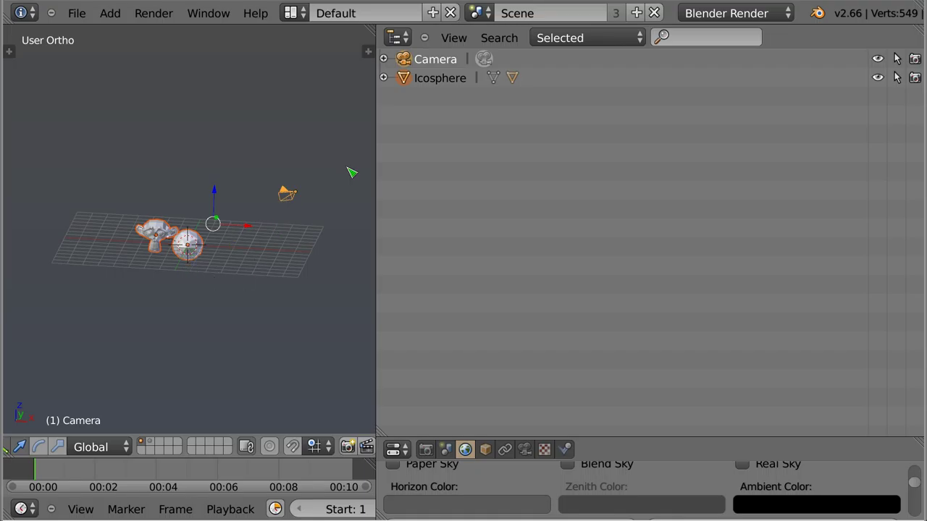
- Expand the Icosphere and Małpiszon trees to inspect mesh and material, then select all objects
left_click(384, 77)
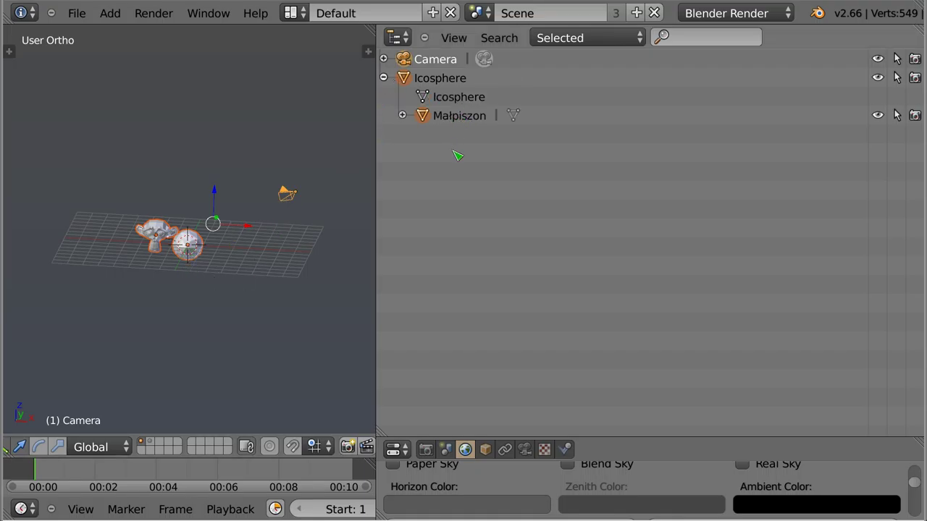
left_click(453, 119)
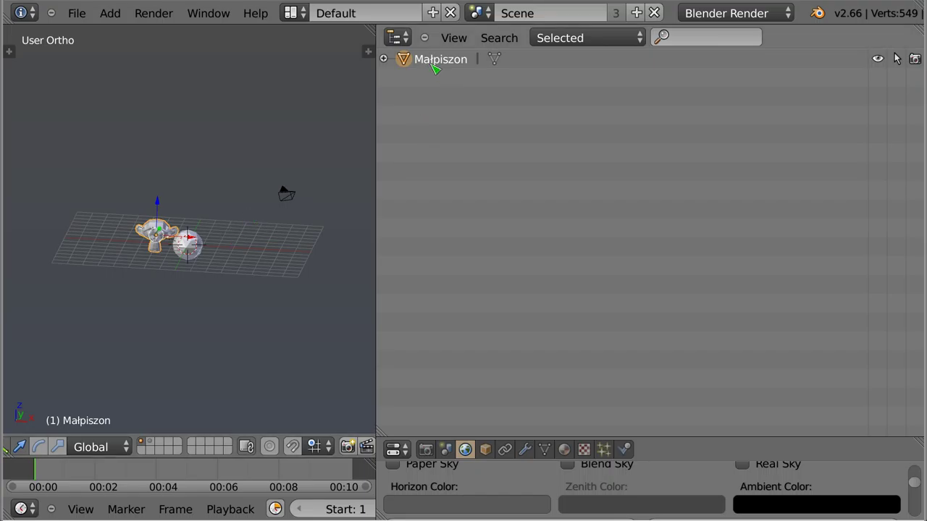
left_click(384, 58)
left_click(404, 78)
left_click(384, 59)
right_click(196, 250)
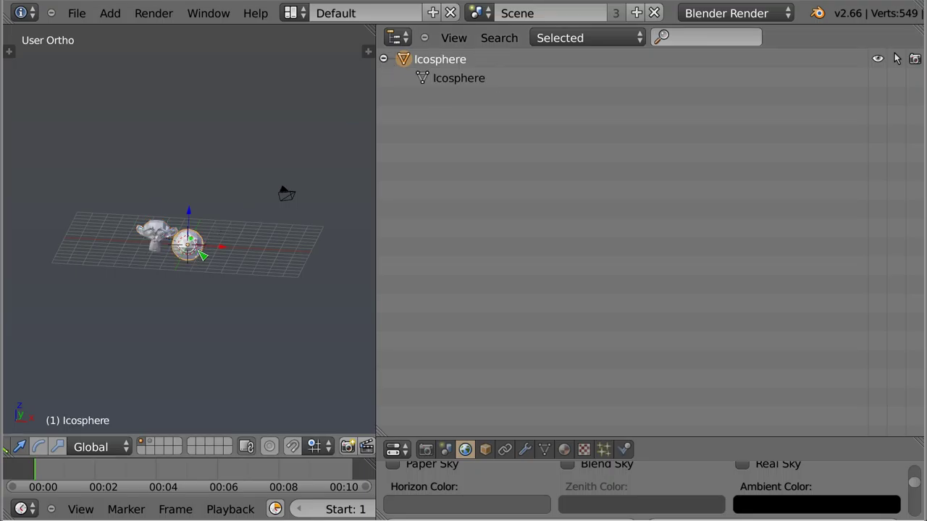
left_click(385, 58)
key("a")
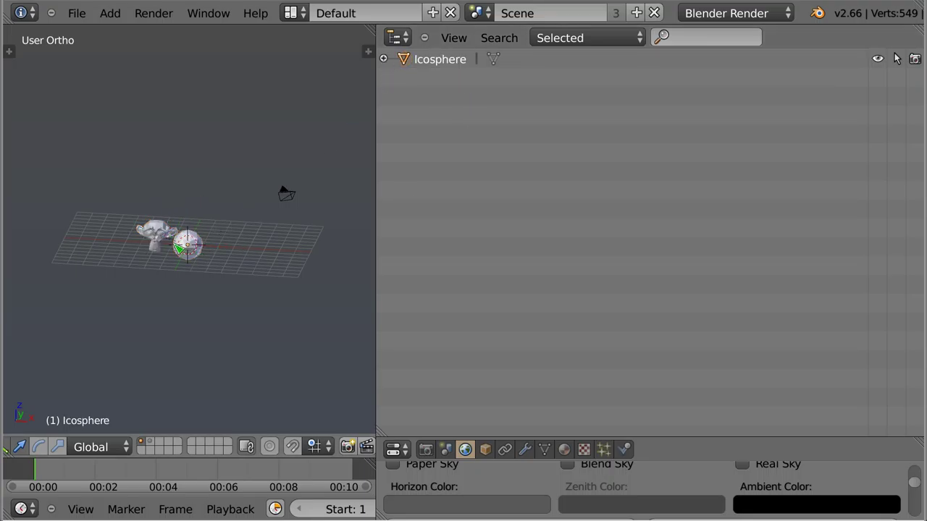
key("a")
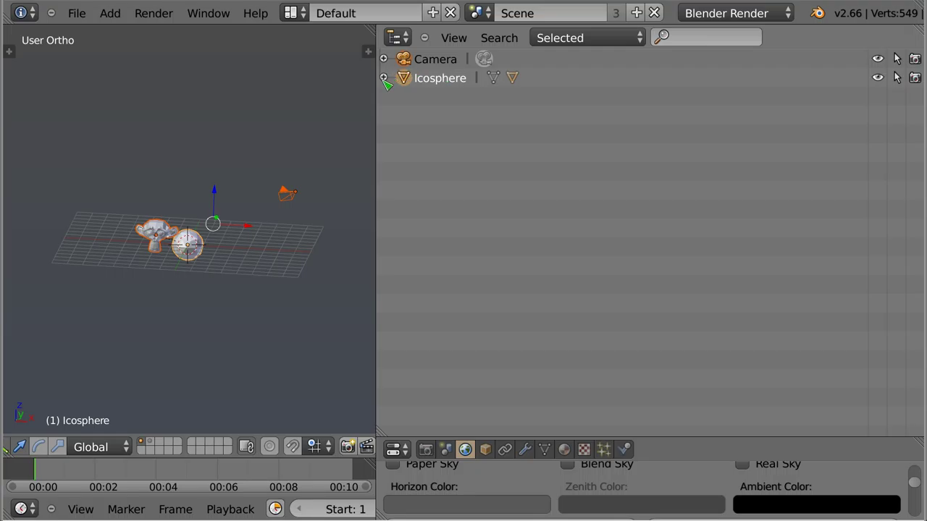
- Clear Małpiszon's parent from the Icosphere with Alt+P, then deselect everything
left_click(384, 77)
middle_click_drag(250, 280, 144, 248)
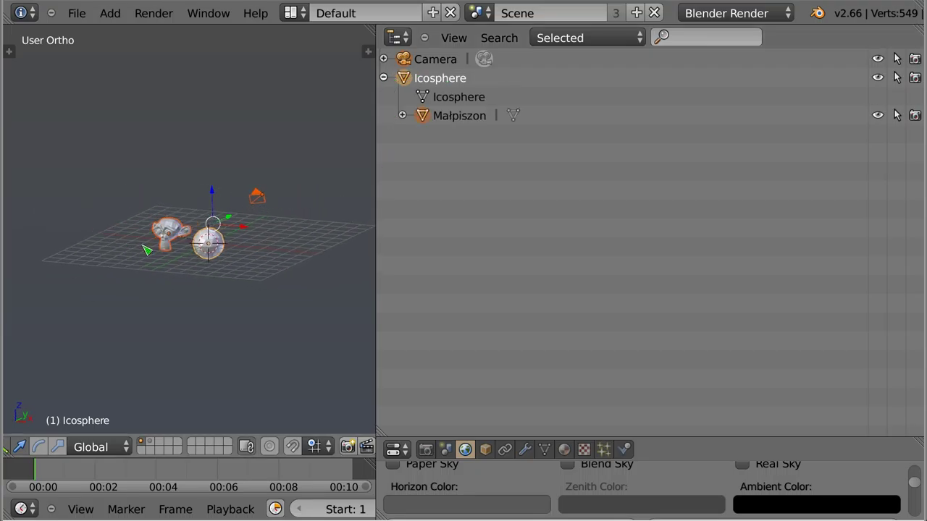
right_click(178, 239)
right_click(210, 249, "shift")
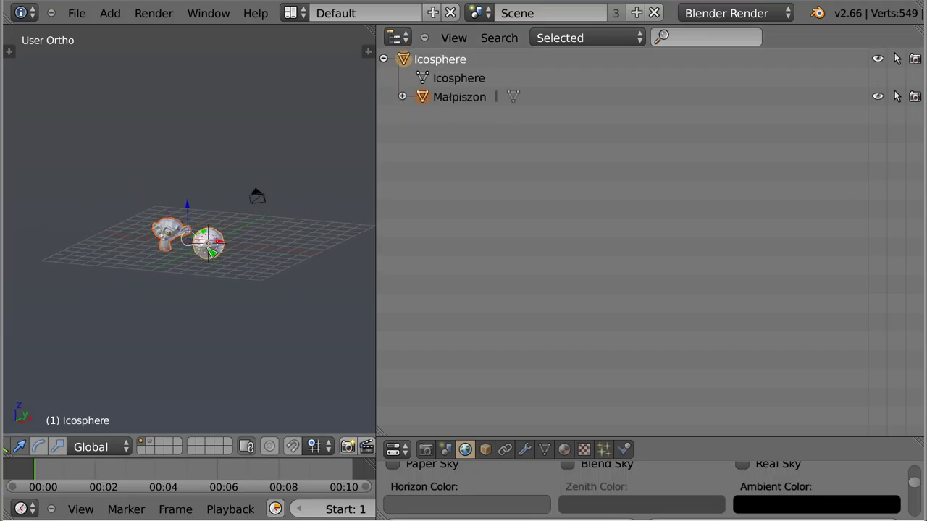
key("alt+p")
left_click(210, 250)
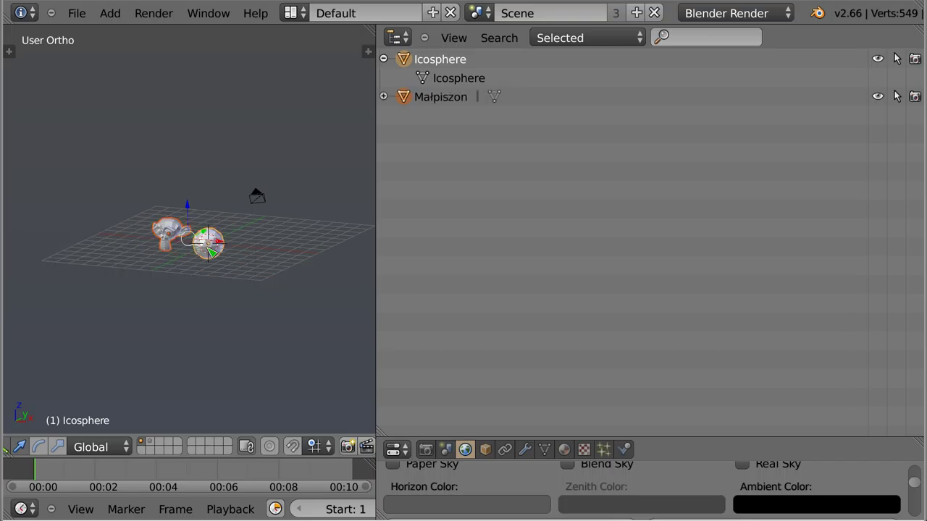
key("a")
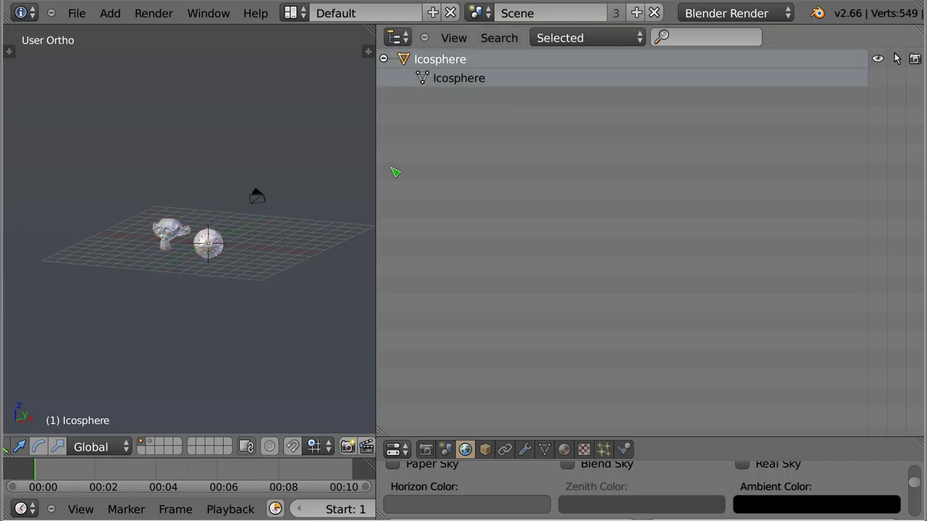
left_click(572, 37)
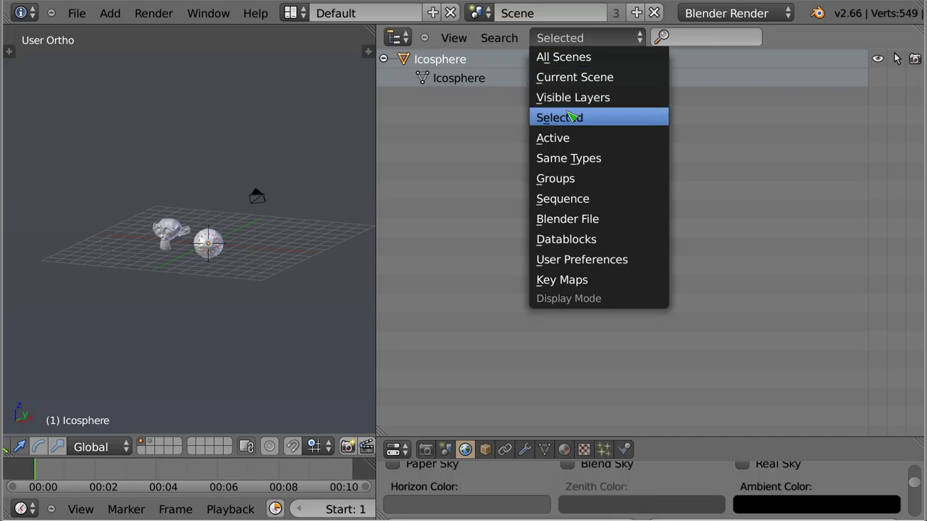
- Set the Outliner to Active mode and make the monkey, Icosphere and camera active in turn
left_click(579, 137)
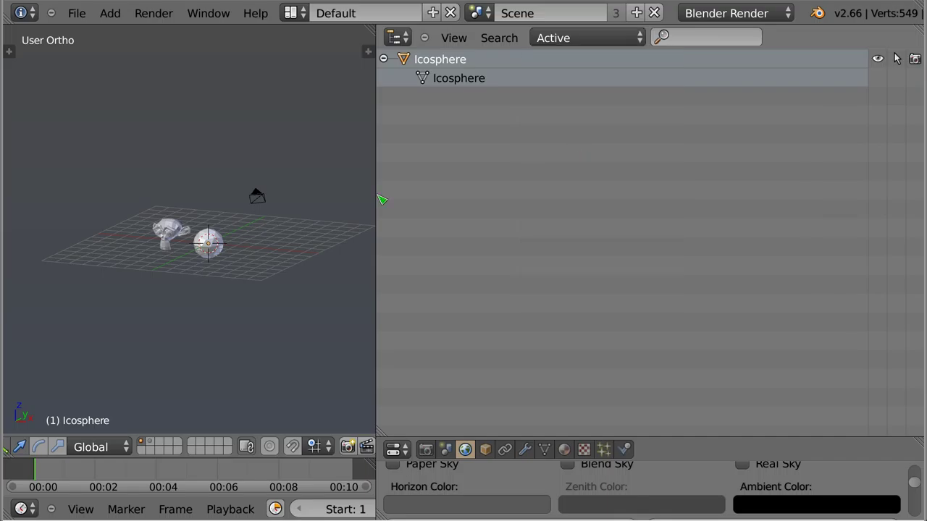
right_click(175, 226)
right_click(212, 248, "shift")
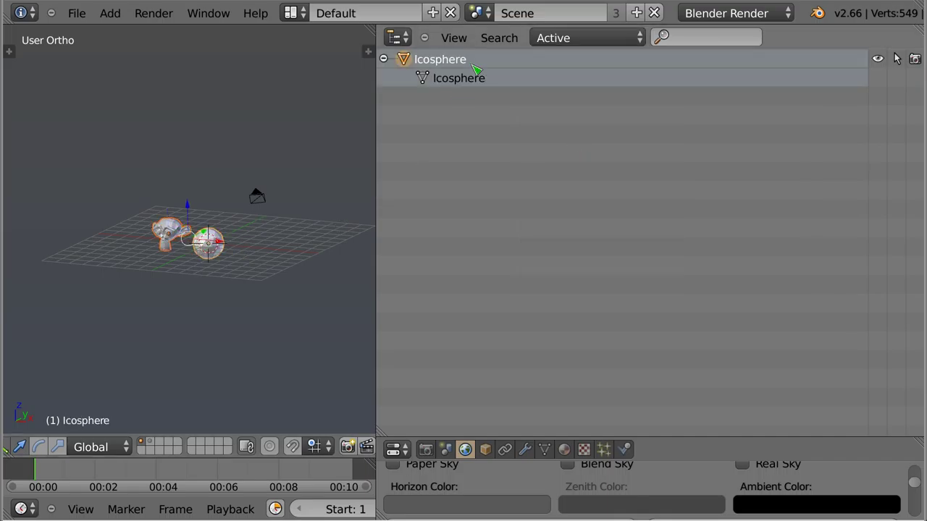
right_click(265, 209, "shift")
scroll(189, 244, "up", 4)
scroll(215, 253, "down", 1)
middle_click_drag(215, 254, 202, 256)
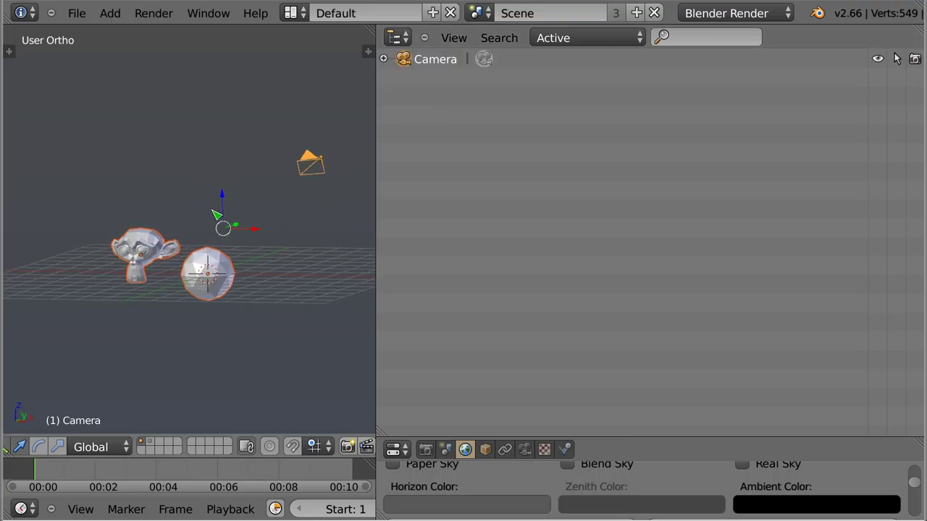
right_click(144, 237, "shift")
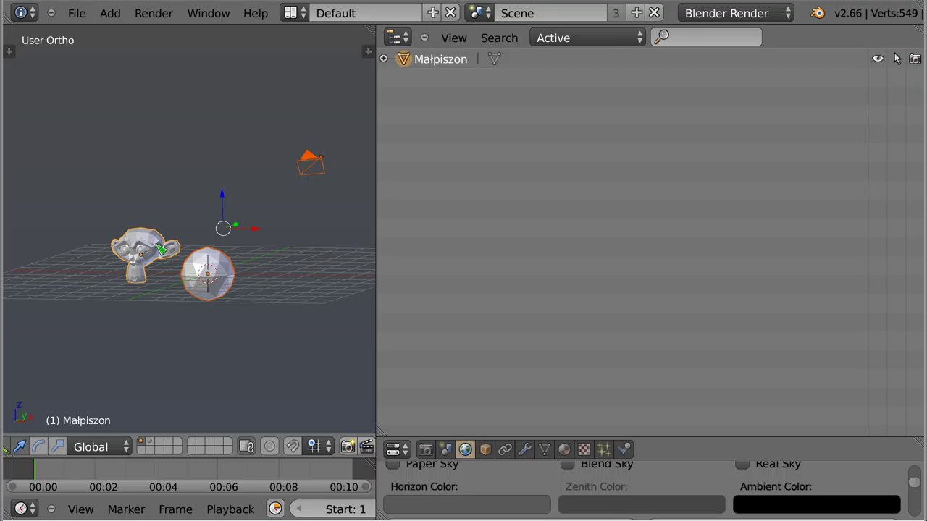
right_click(201, 276, "shift")
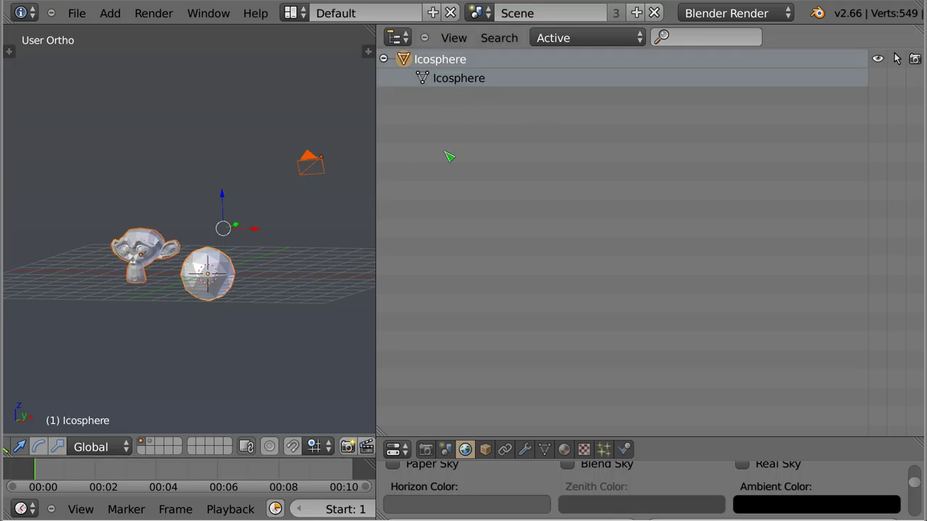
left_click(575, 40)
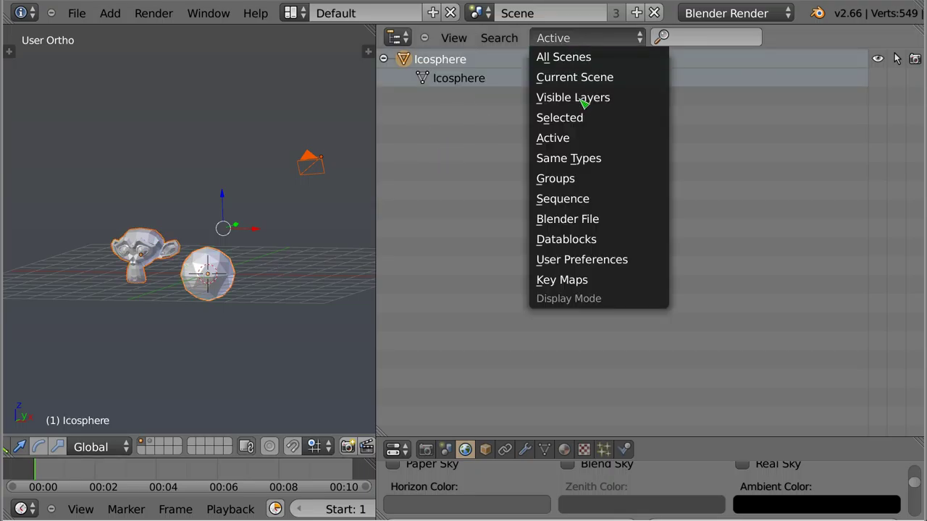
- Set the Outliner to Same Types mode and select the Icosphere, monkey, then camera
left_click(614, 164)
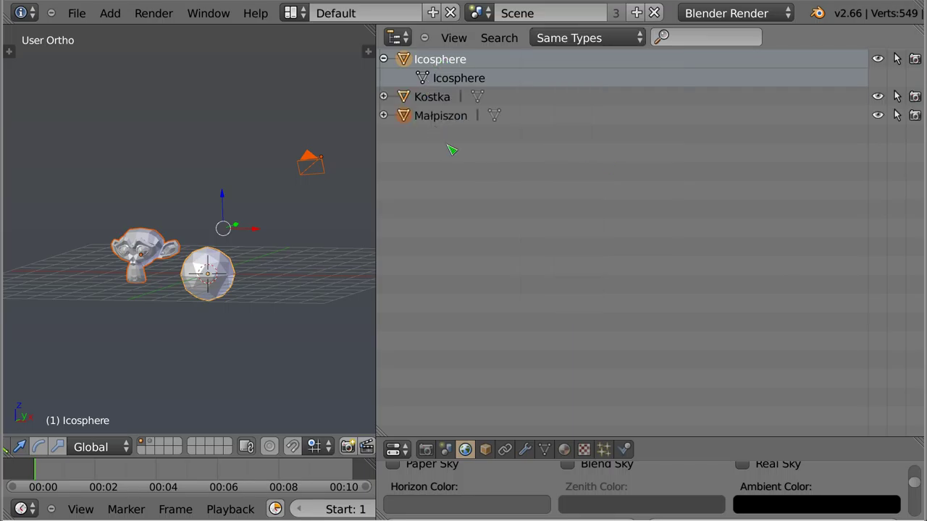
right_click(211, 260)
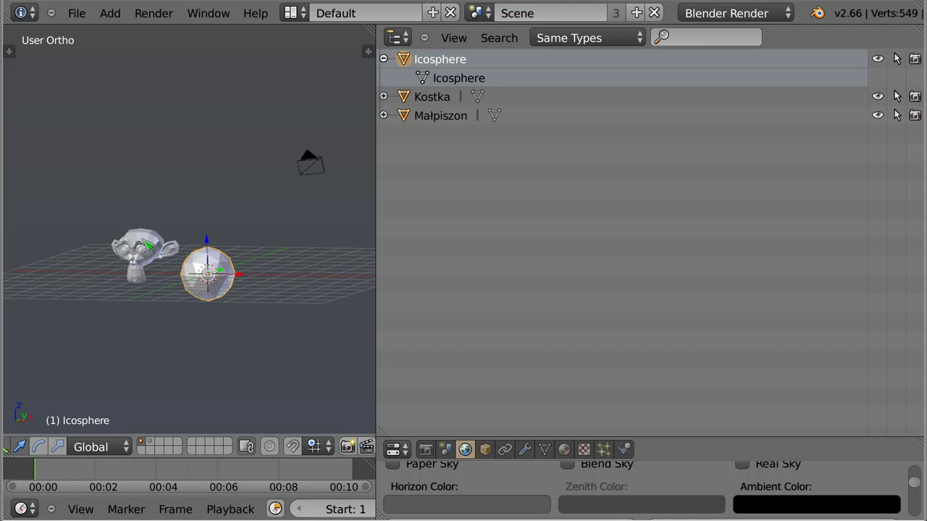
right_click(150, 245)
right_click(308, 168)
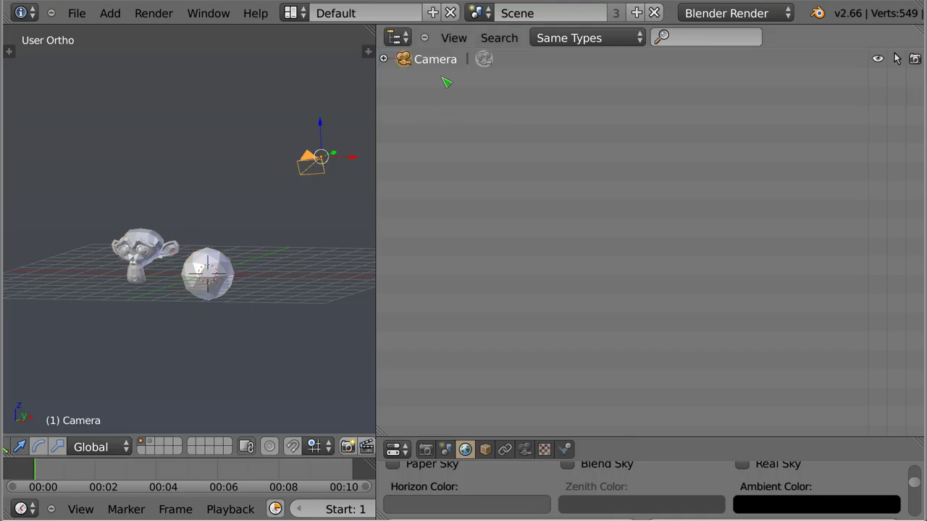
- Make three copies of the camera and place them above the scene
key("shift+d")
left_click(259, 148)
key("shift+d")
left_click(296, 96)
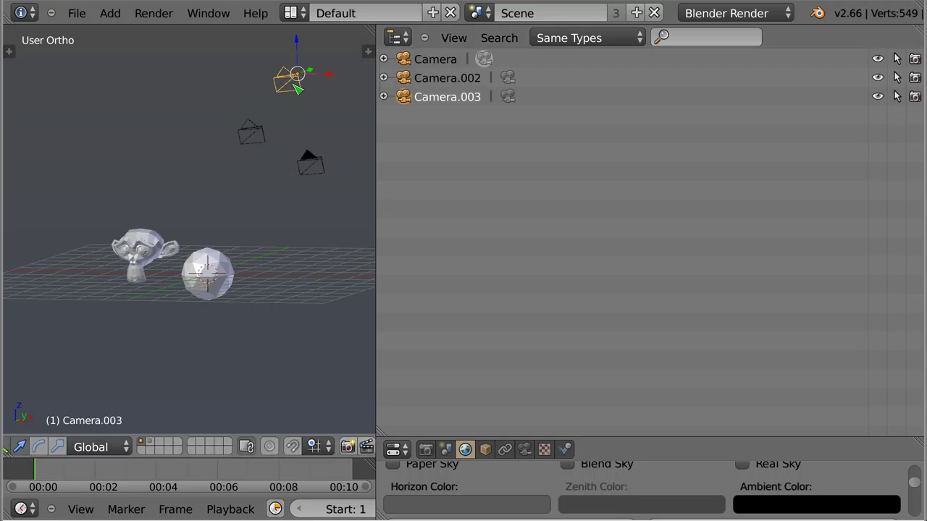
key("shift+d")
left_click(233, 96)
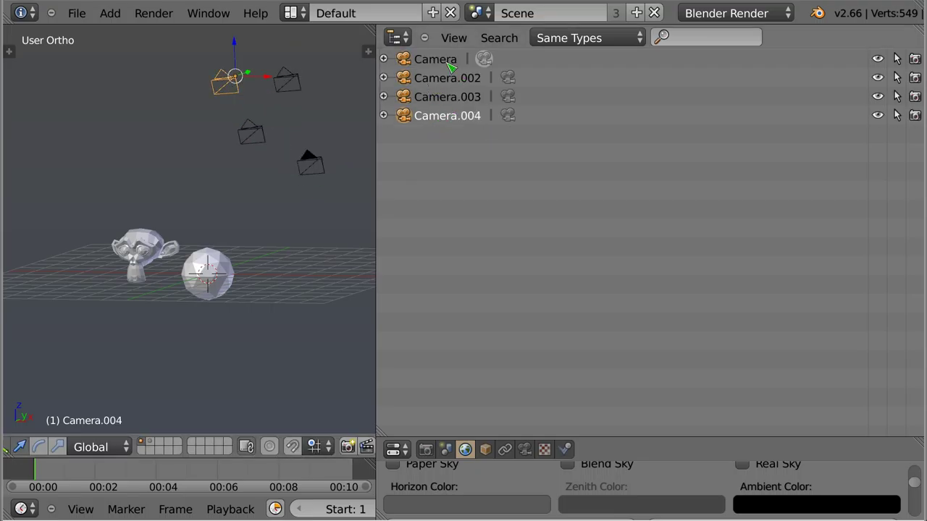
- Add a Point lamp and duplicate it into four lamps, Point through Point.003
key("shift+a")
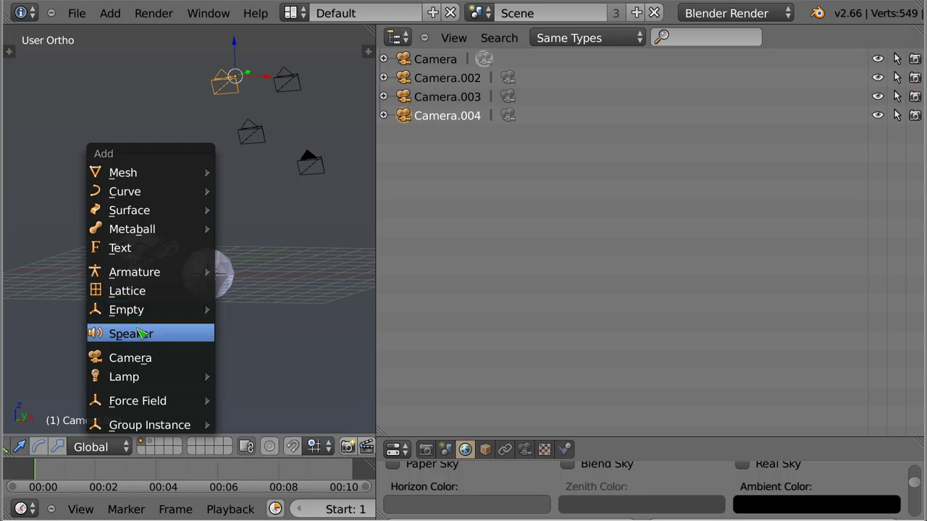
mouse_move(123, 377)
left_click(225, 385)
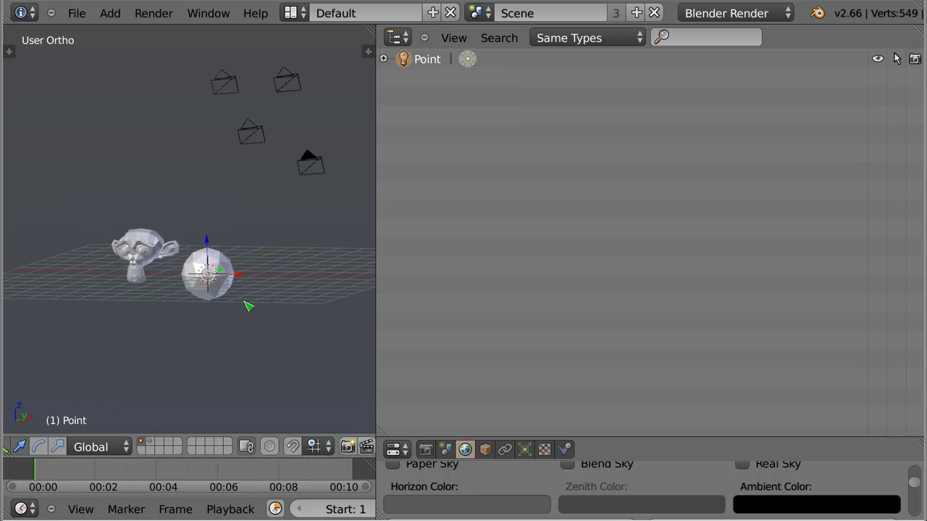
key("g")
left_click(191, 208)
key("shift+d")
left_click(266, 206)
key("shift+d")
left_click(199, 144)
key("shift+d")
left_click(149, 151)
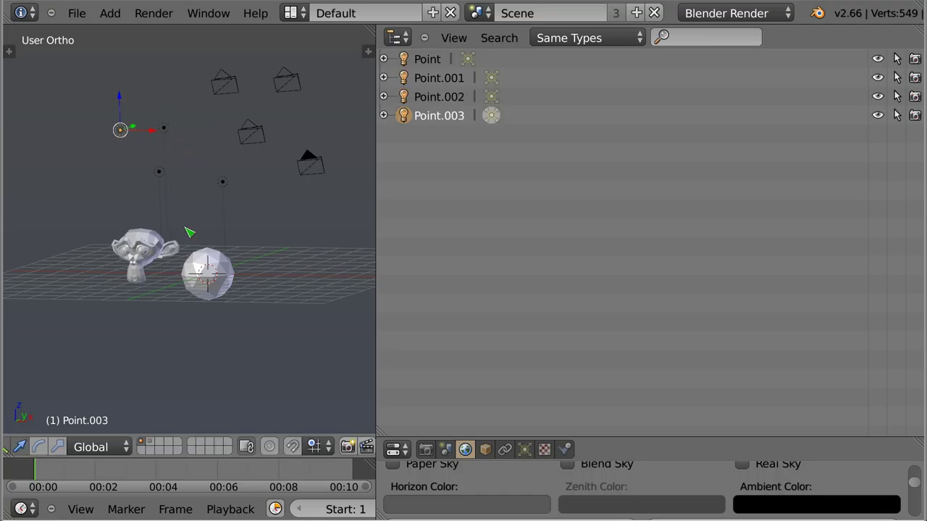
- Select Point.002, Camera.004 and the Icosphere to list each object type
right_click(165, 128)
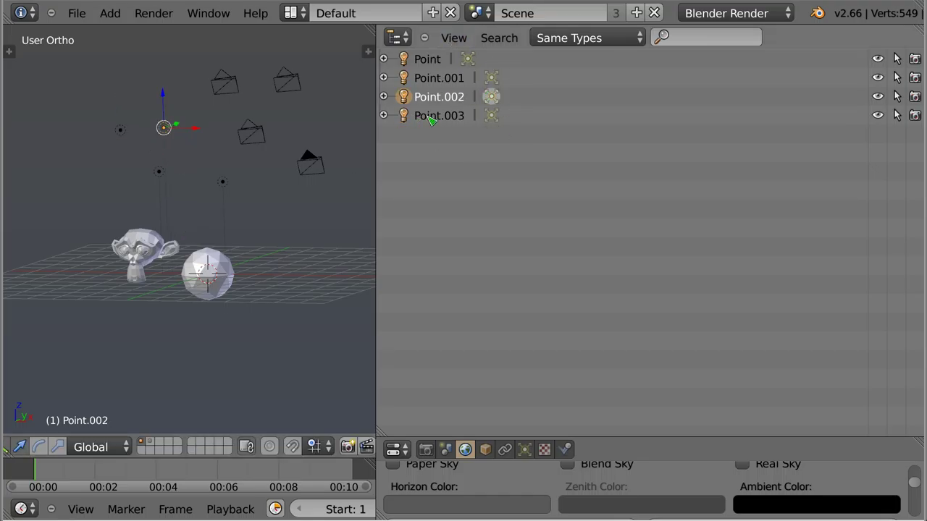
right_click(229, 86)
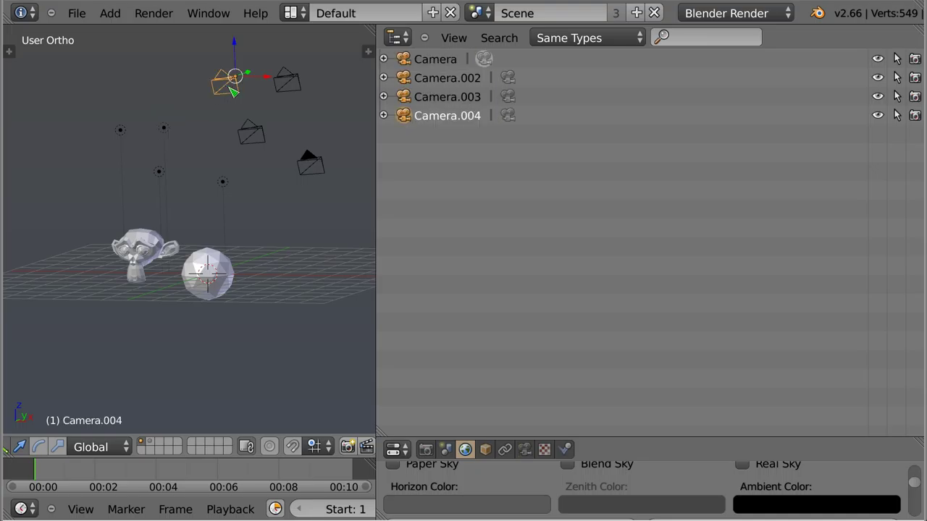
right_click(205, 299)
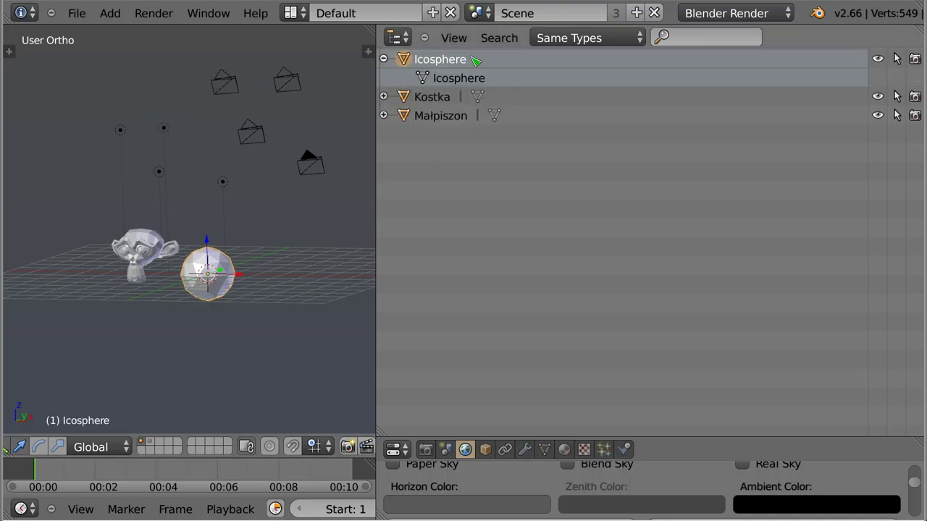
- Switch the Outliner to Groups mode and group the four cameras as Kamery
left_click(567, 38)
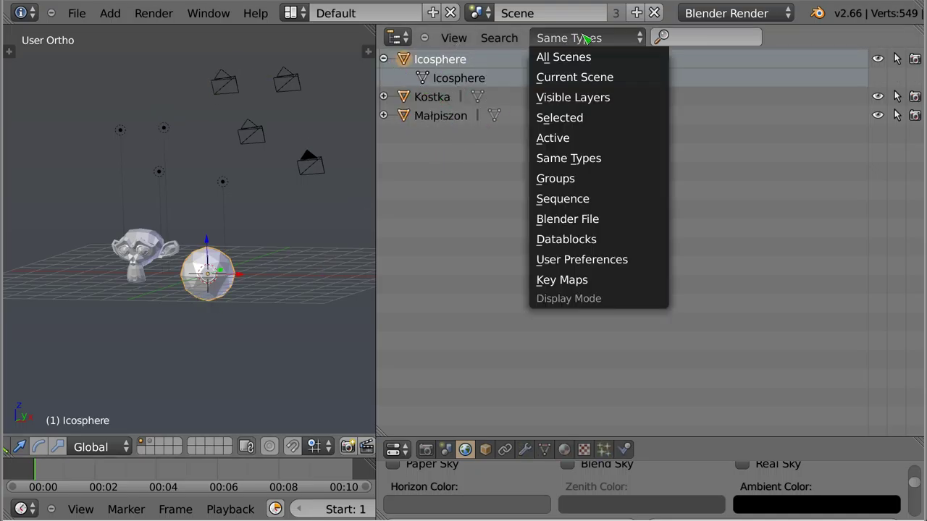
left_click(588, 181)
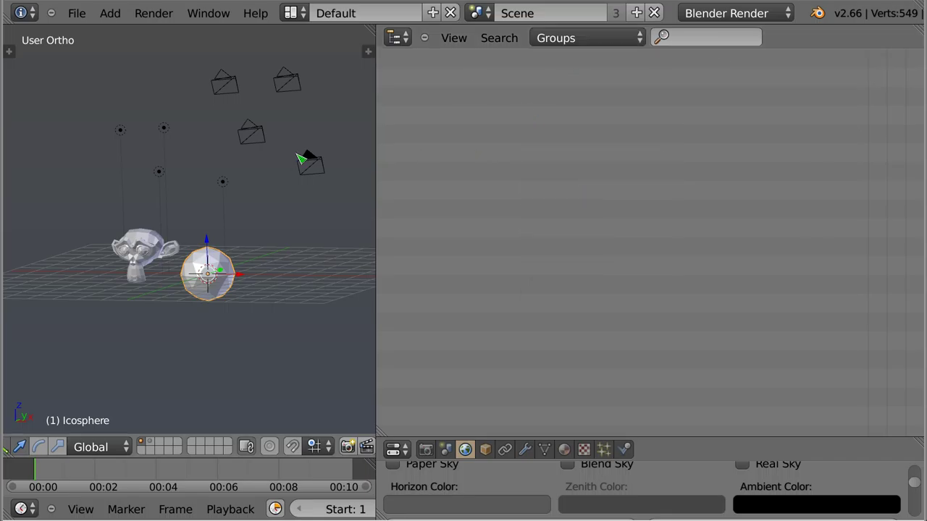
key("a")
right_click(239, 87, "shift")
right_click(286, 81, "shift")
right_click(259, 134, "shift")
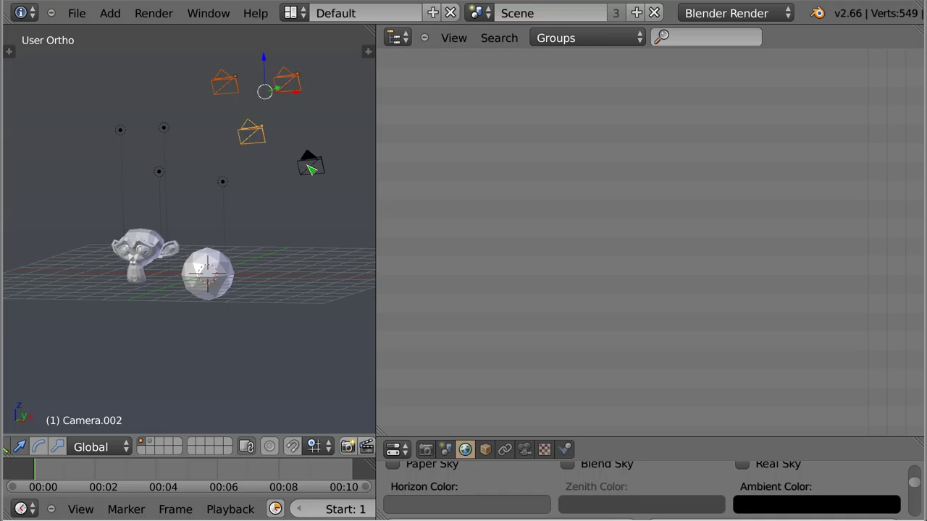
right_click(310, 162, "shift")
key("ctrl+g")
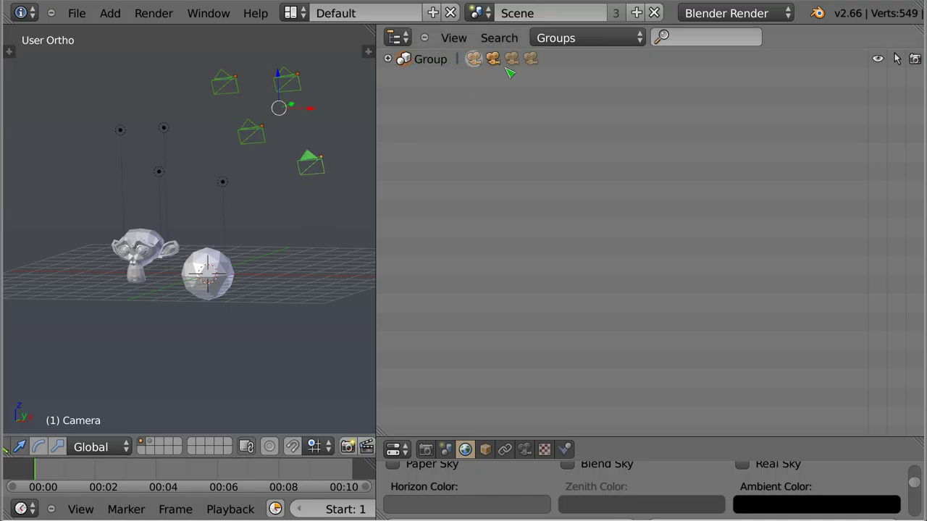
double_click(436, 62)
type("Kam")
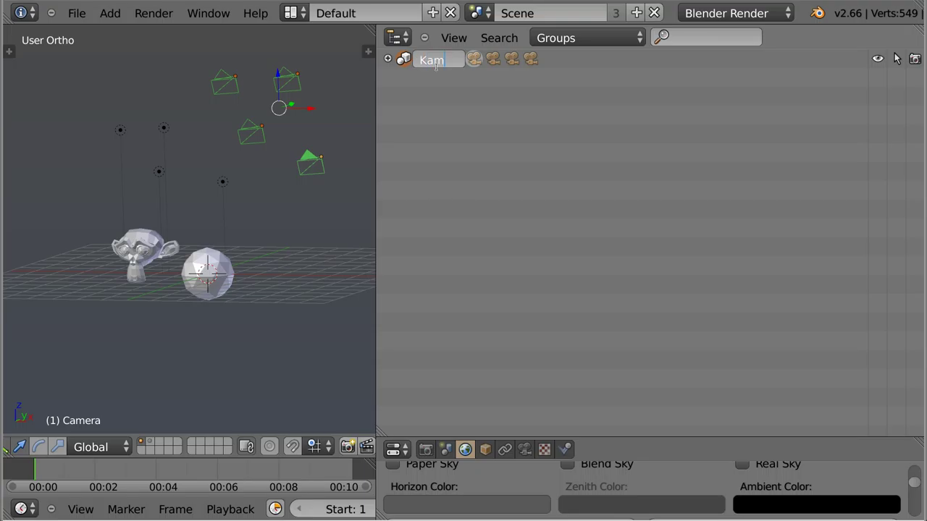
key("Return")
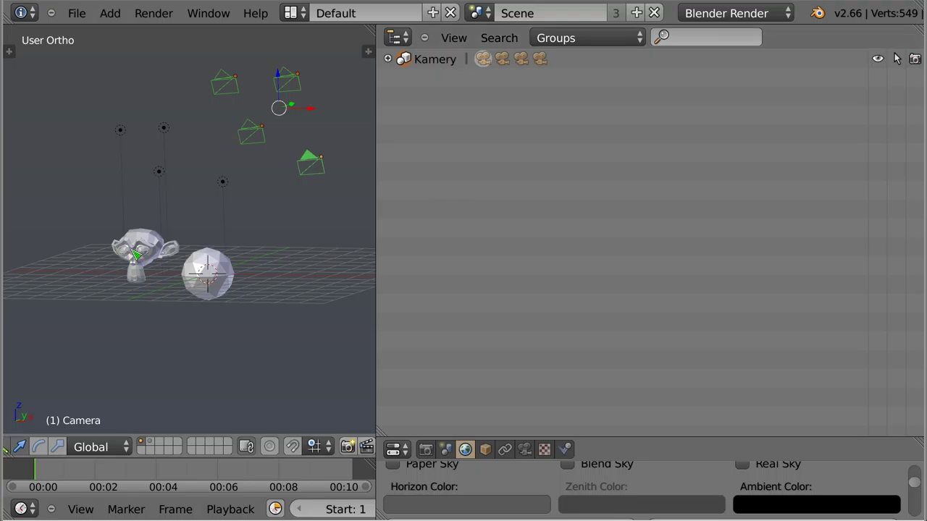
- Duplicate the monkey and sphere pair twice, placing the copies below the originals
right_click(138, 253)
right_click(207, 277, "shift")
key("shift+d")
left_click(265, 352)
key("shift+d")
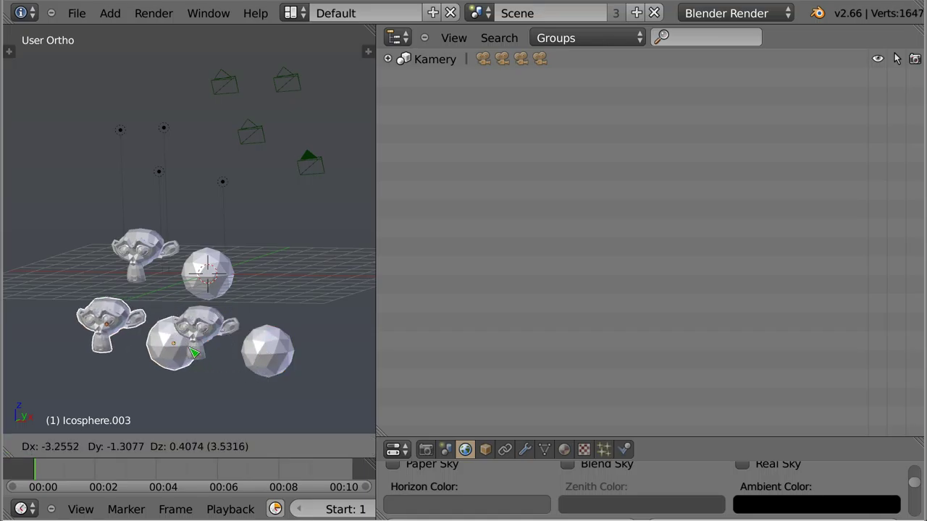
left_click(155, 346)
- Select all six meshes and group them as Meshe
right_click(148, 244, "shift")
right_click(209, 279, "shift")
right_click(213, 323, "shift")
right_click(271, 349, "shift")
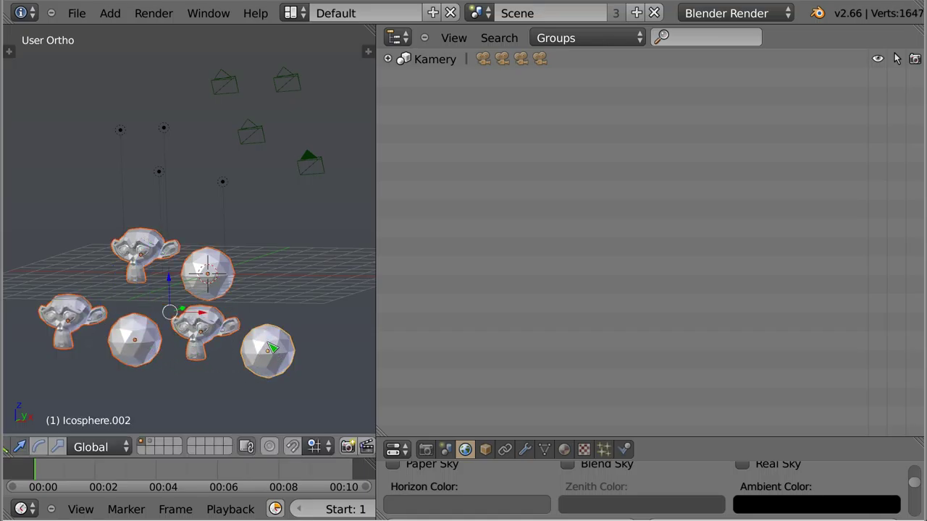
key("ctrl+g")
double_click(440, 60)
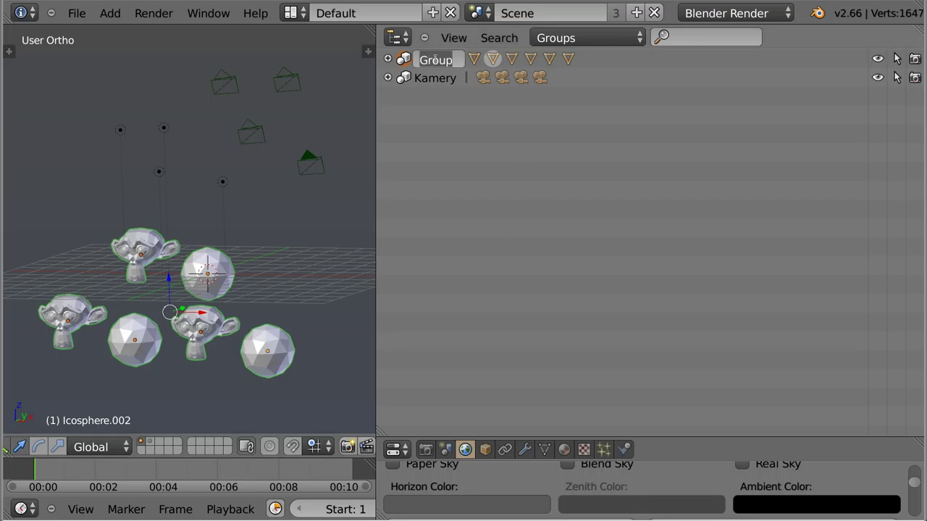
type("Meshe")
key("Return")
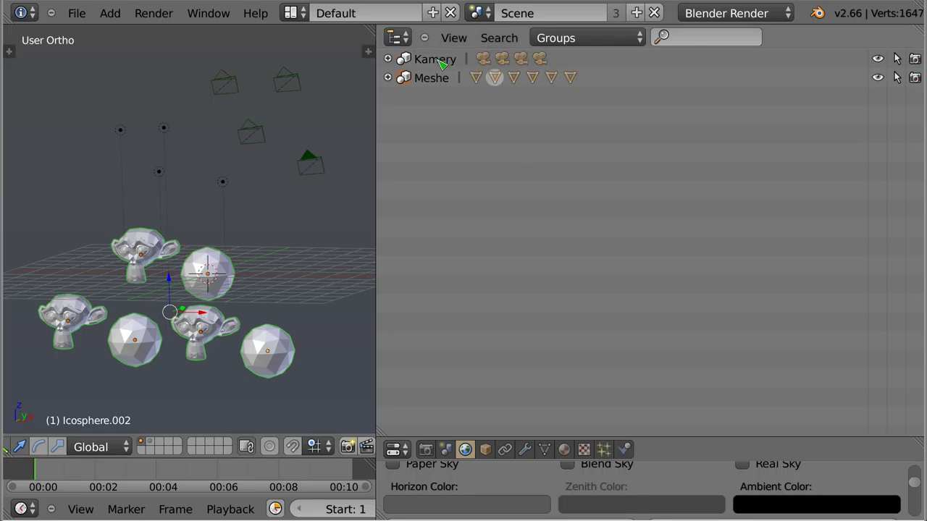
- Group the four Point lamps as Światła
right_click(124, 133)
right_click(160, 131, "shift")
right_click(161, 174, "shift")
right_click(225, 184, "shift")
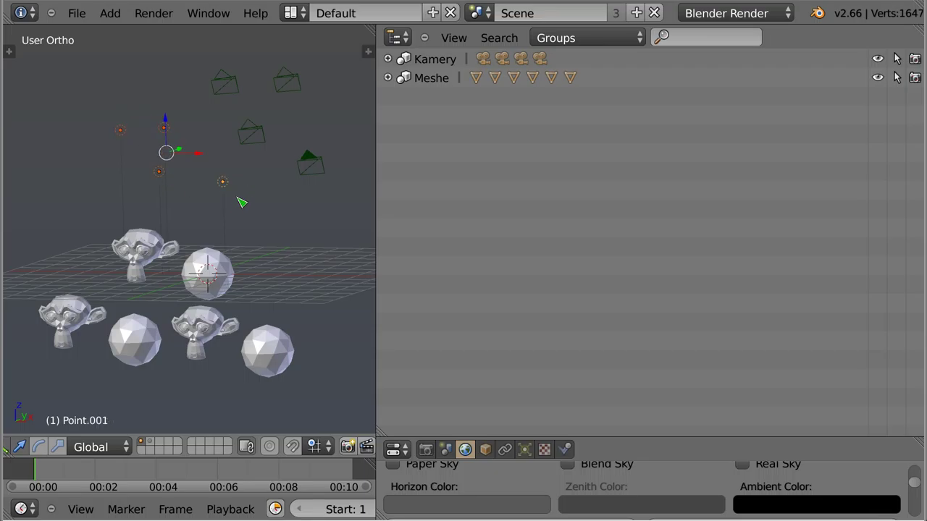
key("ctrl+g")
double_click(428, 59)
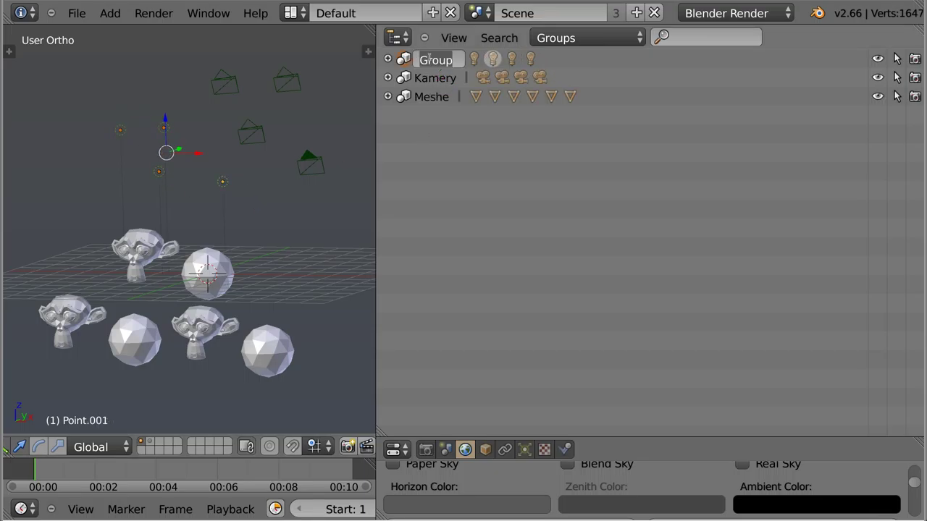
type("Światła")
key("Return")
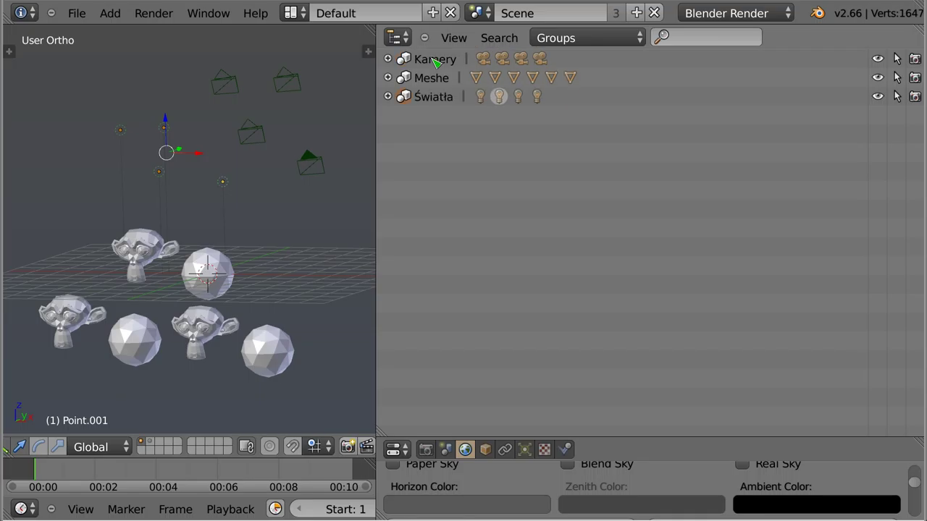
- Select the Icosphere and expand the Meshe group to list its spheres and monkeys
right_click(214, 230)
mouse_move(228, 192)
middle_mouse_down()
mouse_move(229, 254)
mouse_move(222, 248)
middle_mouse_up()
right_click(219, 245)
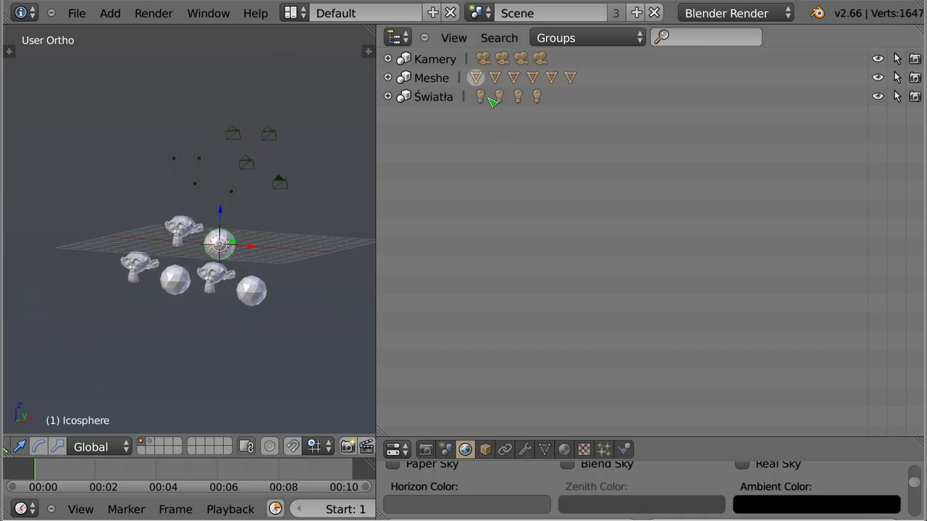
left_click(388, 78)
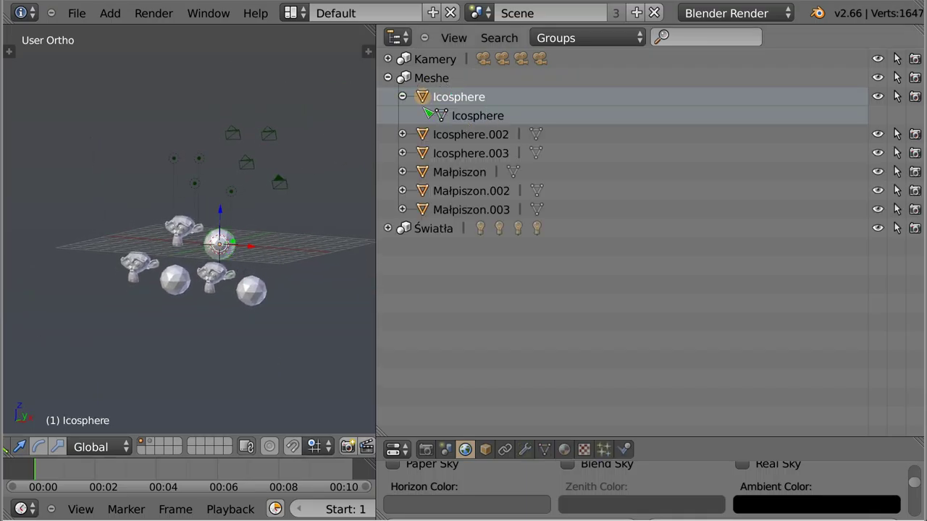
left_click(402, 97)
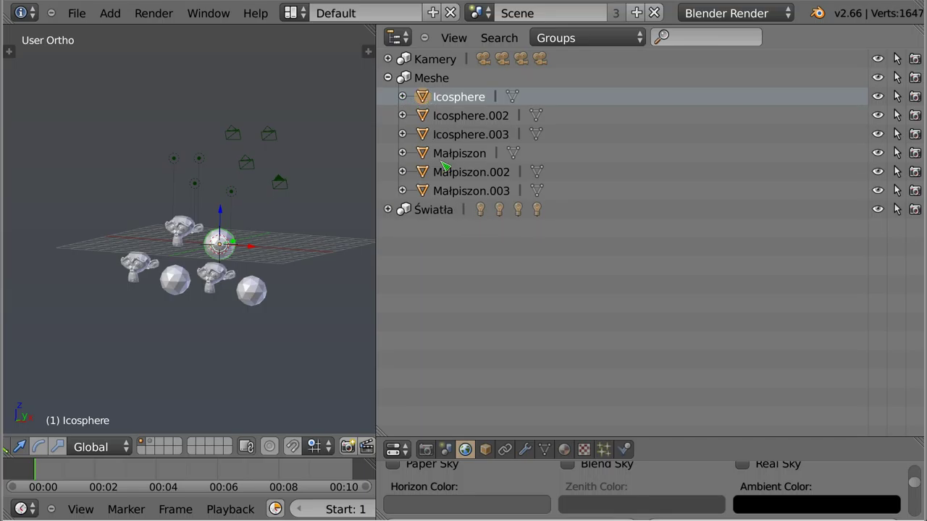
- Select lamps Point.002 and Point, expand Światła, then collapse both groups
right_click(181, 229)
right_click(199, 159)
right_click(196, 184)
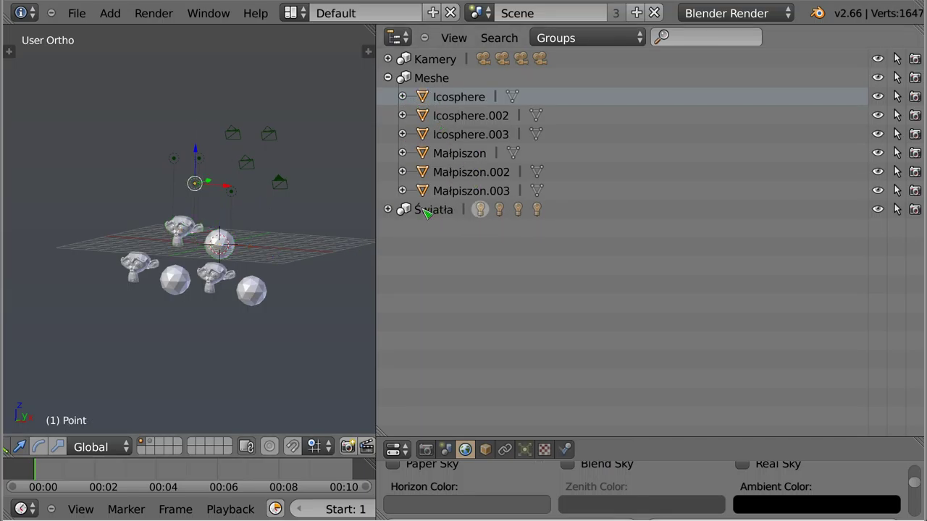
left_click(388, 209)
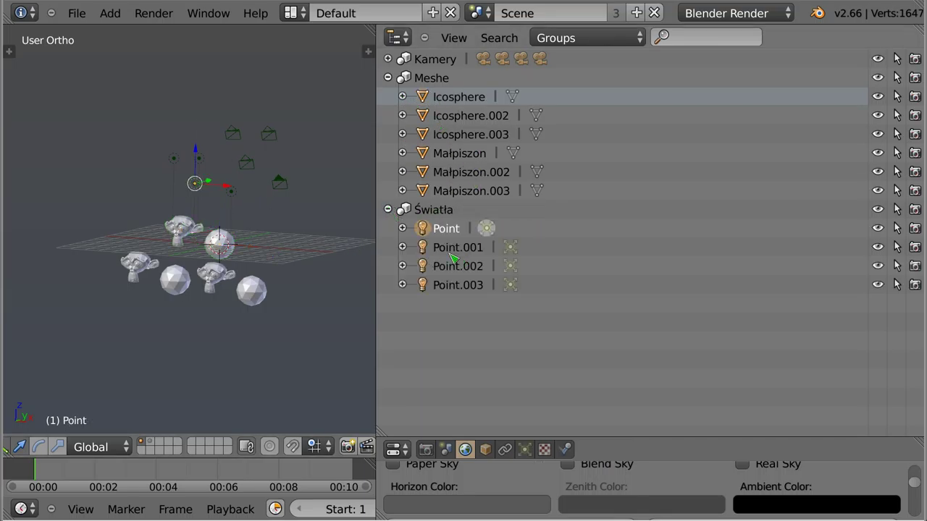
left_click(388, 78)
left_click(388, 96)
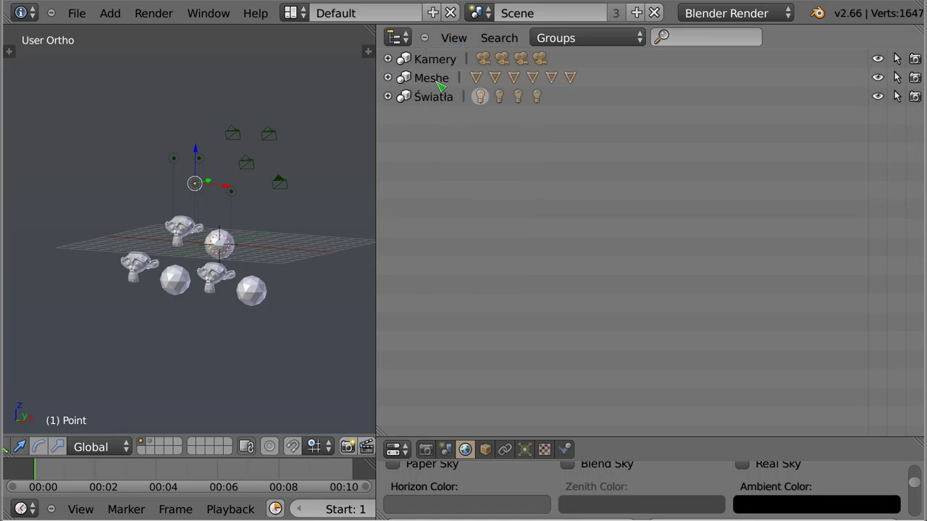
left_click(587, 38)
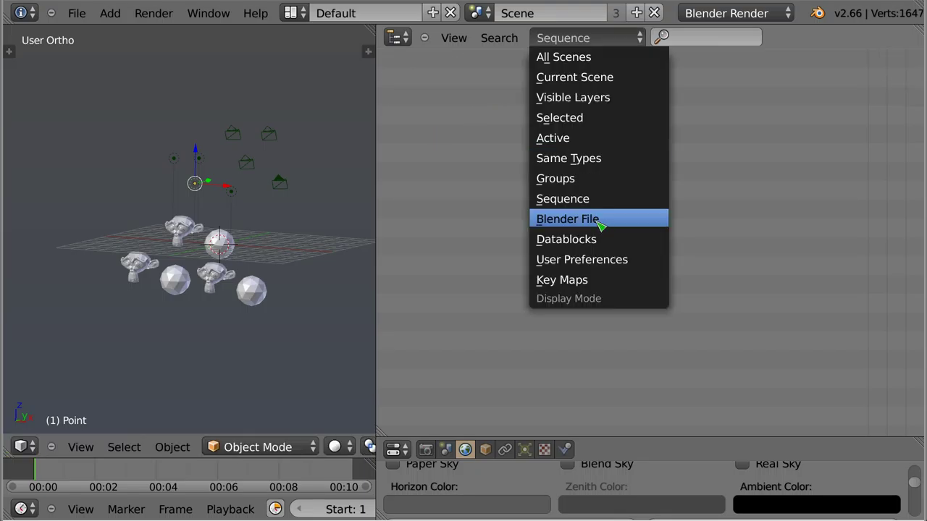
- Switch the Outliner to Blender File mode and peek into brushes, curves and fonts
left_click(570, 224)
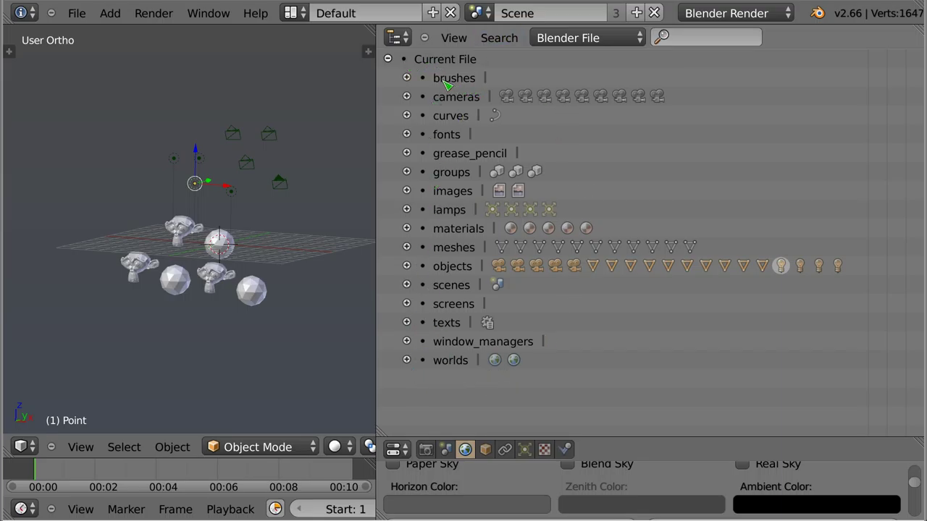
left_click(406, 78)
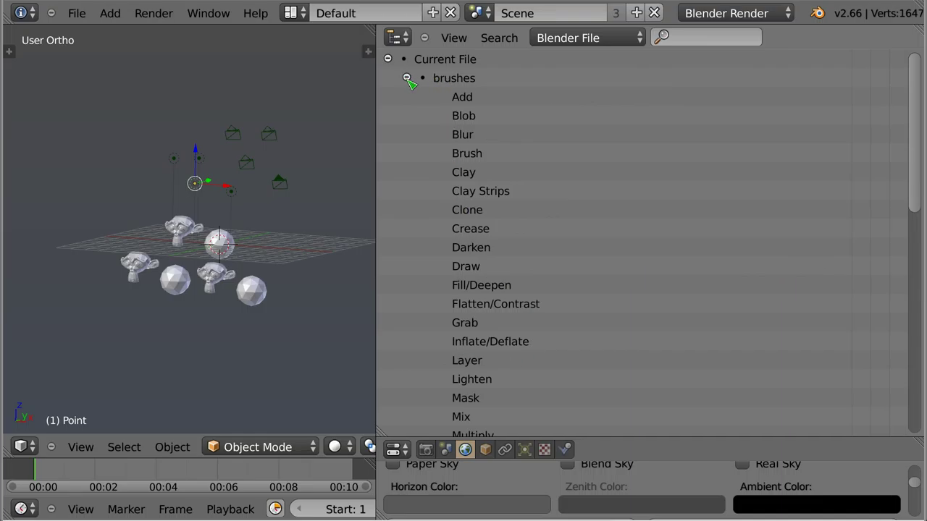
left_click(407, 79)
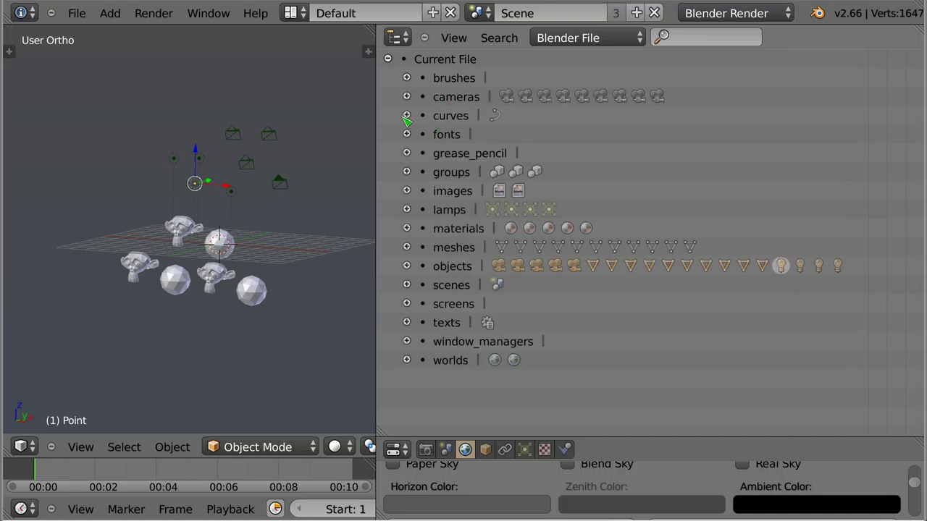
left_click(406, 116)
left_click(409, 117)
left_click(407, 135)
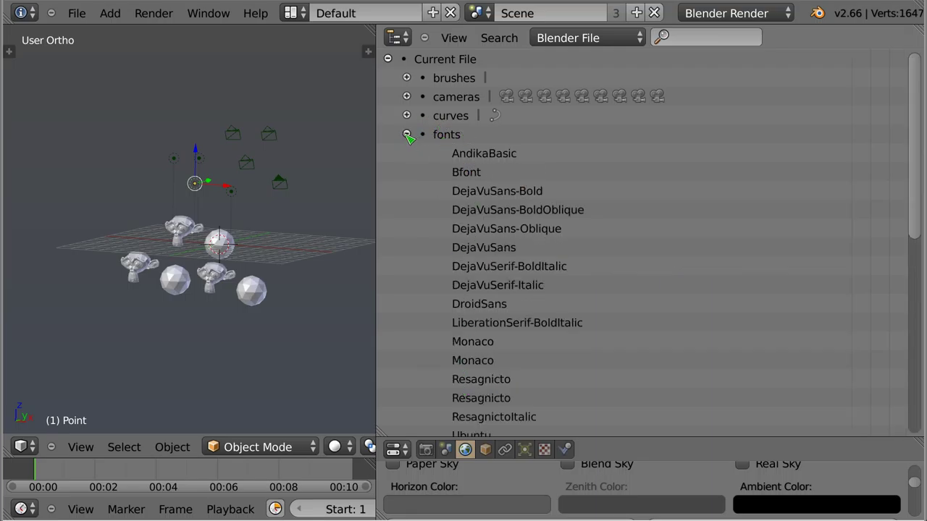
left_click(406, 134)
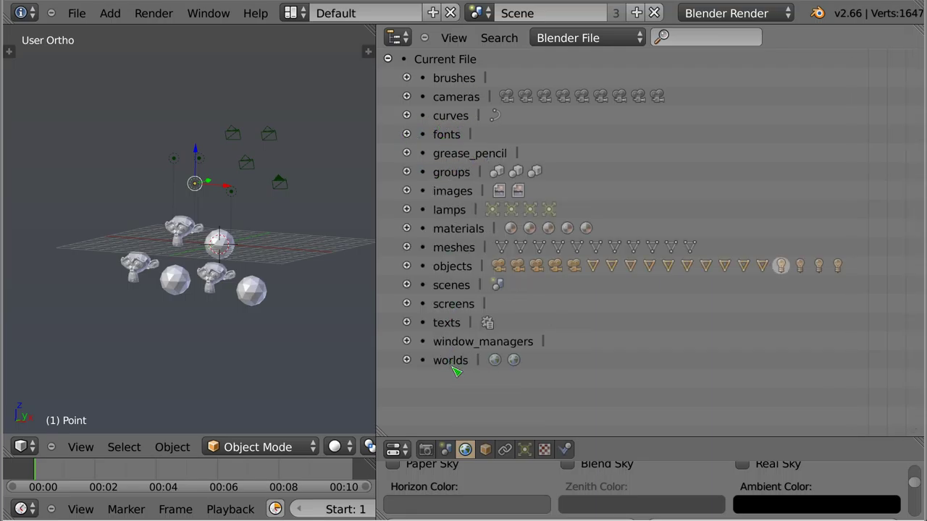
- Expand and collapse worlds (World, World.001), window_managers and screens
left_click(407, 360)
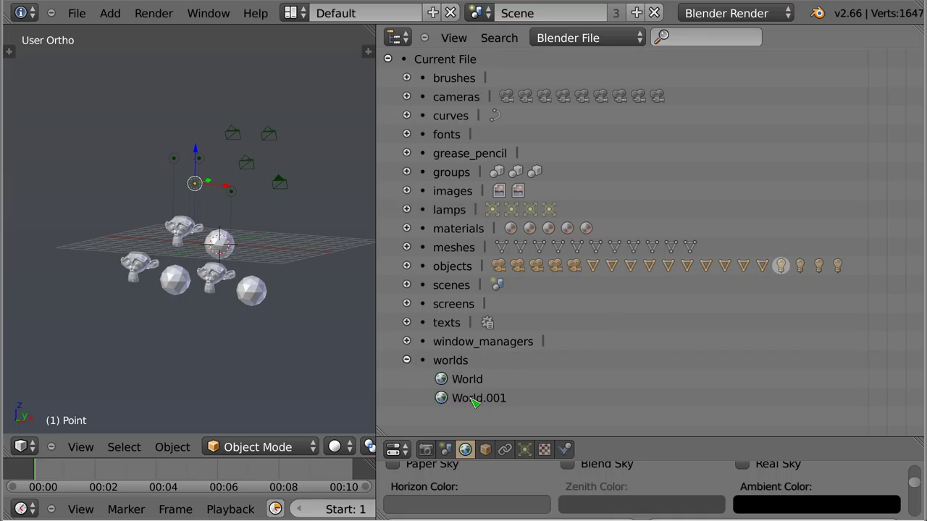
left_click(407, 360)
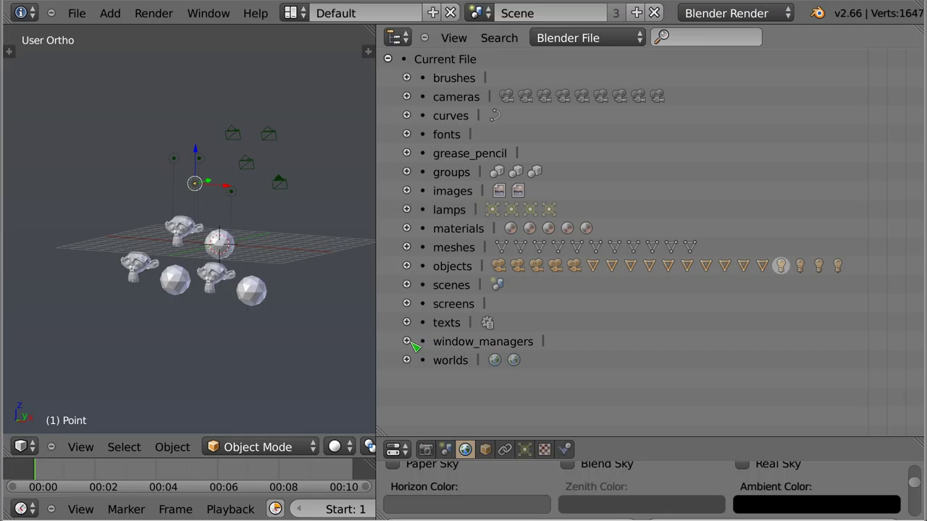
left_click(407, 343)
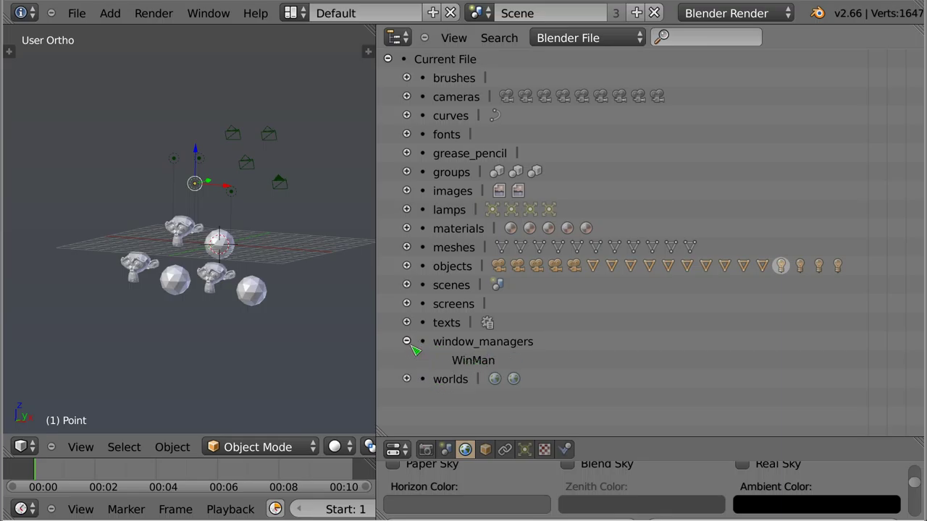
left_click(408, 342)
left_click(407, 304)
left_click(407, 304)
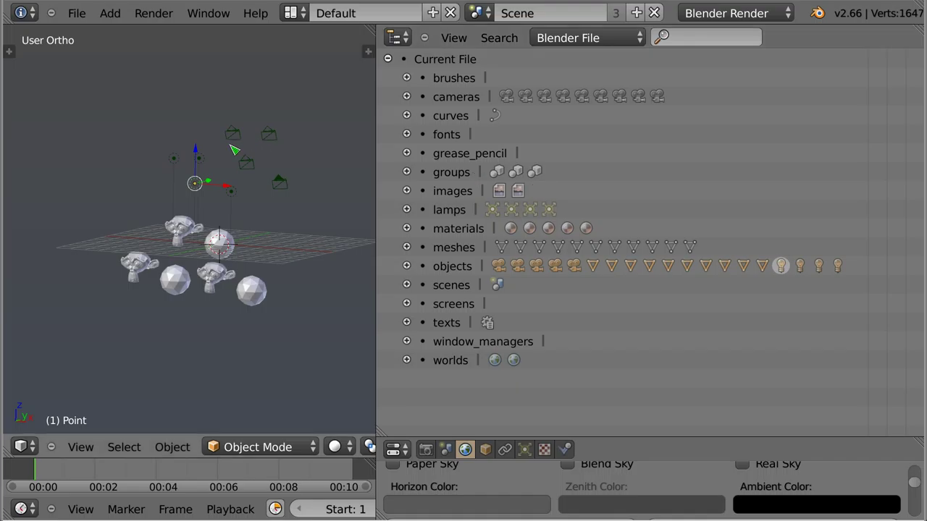
key("shift+F1")
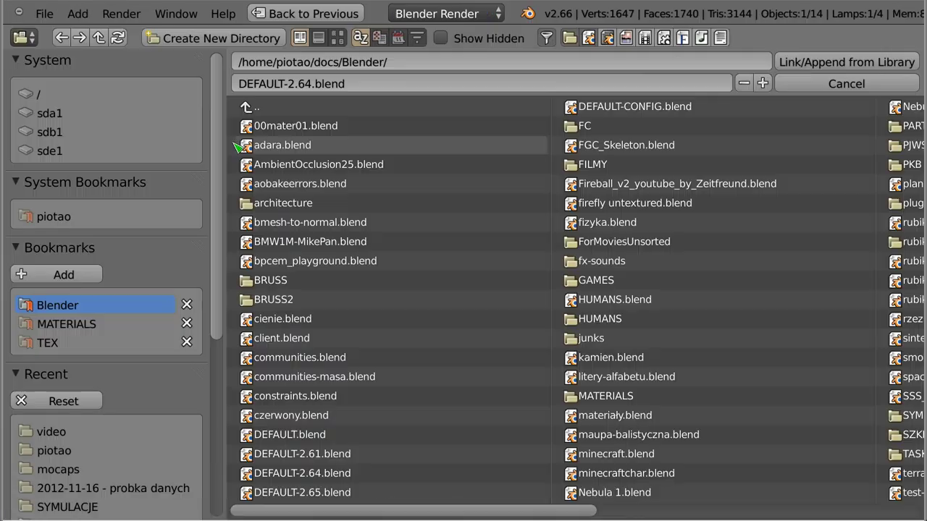
left_click(290, 152)
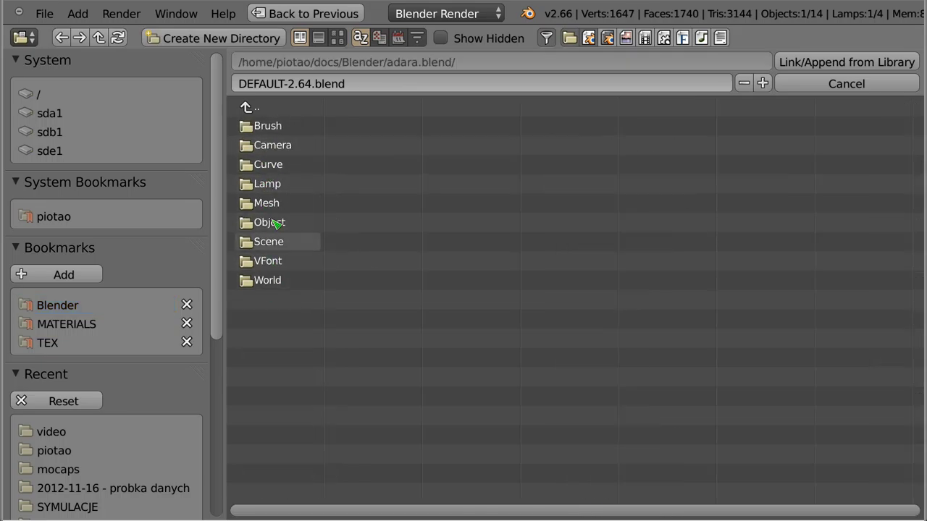
key("Escape")
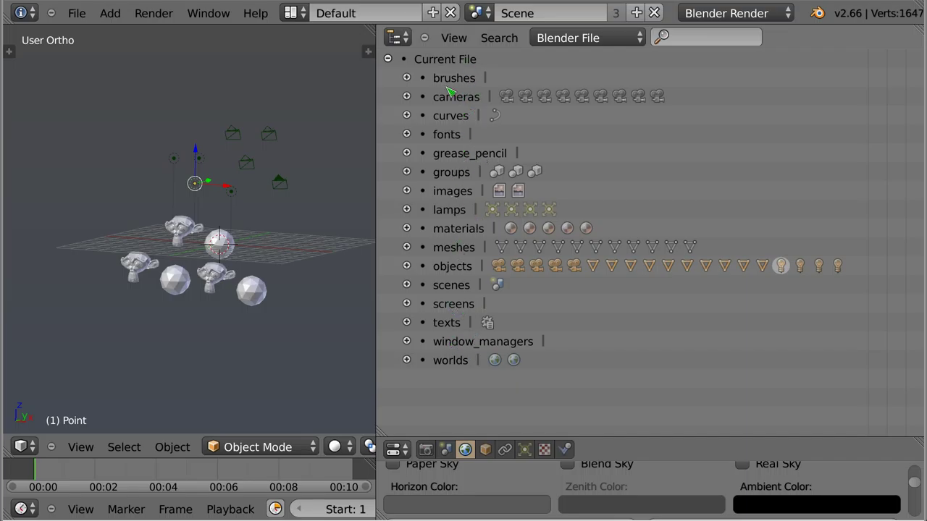
- Switch the Outliner to Datablocks view and select the Małpiszon monkey
left_click(601, 39)
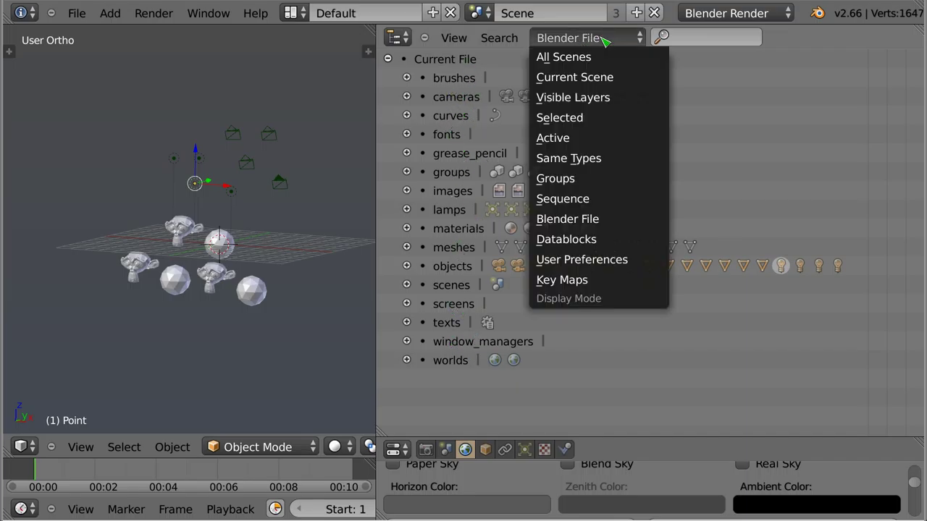
left_click(599, 241)
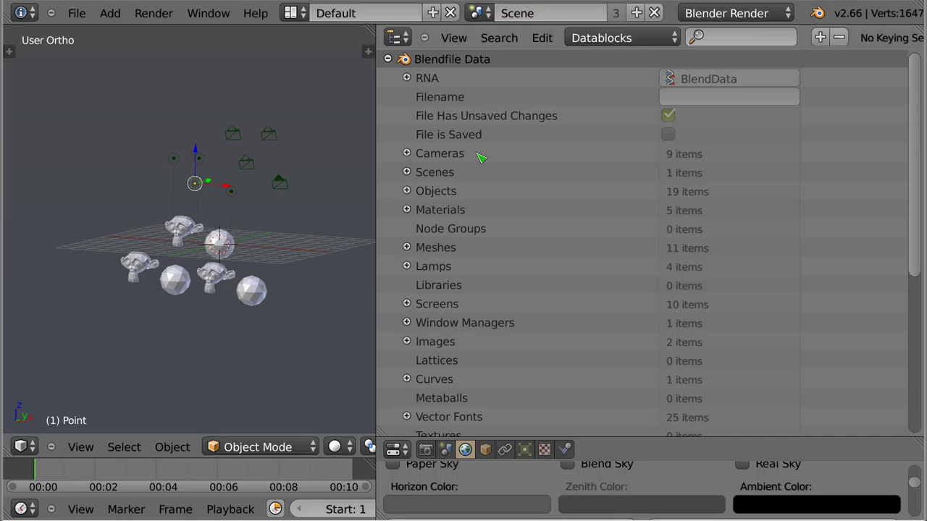
right_click(189, 230)
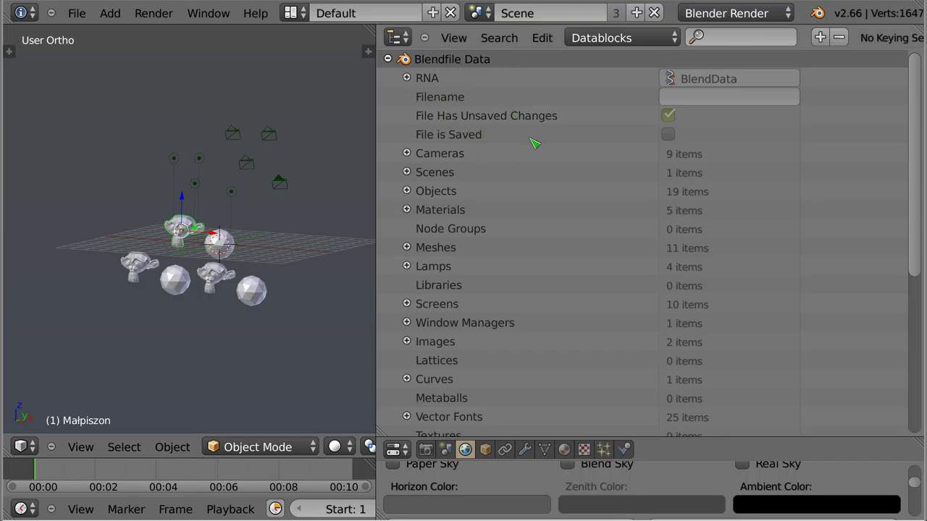
scroll(533, 142, "down", 2)
scroll(555, 254, "down", 1)
scroll(565, 253, "down", 4)
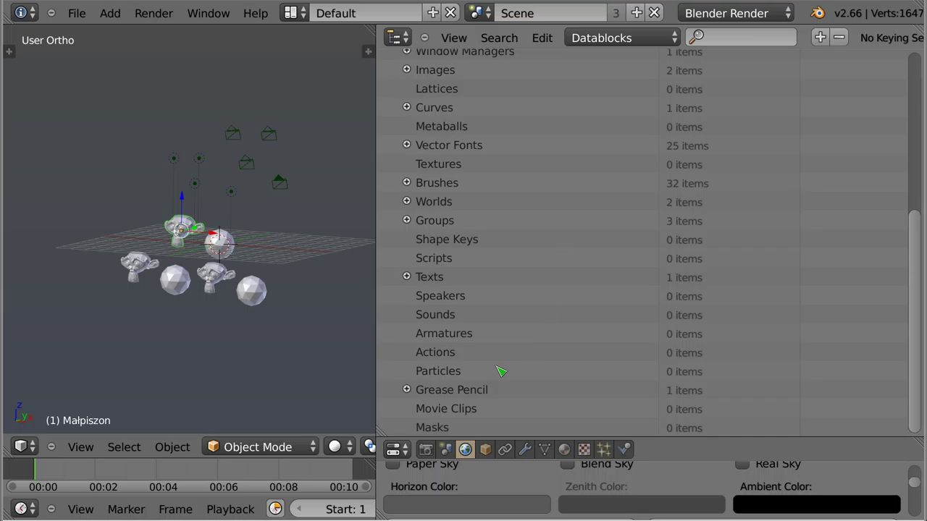
scroll(507, 305, "up", 1)
scroll(507, 304, "up", 3)
scroll(509, 304, "up", 2)
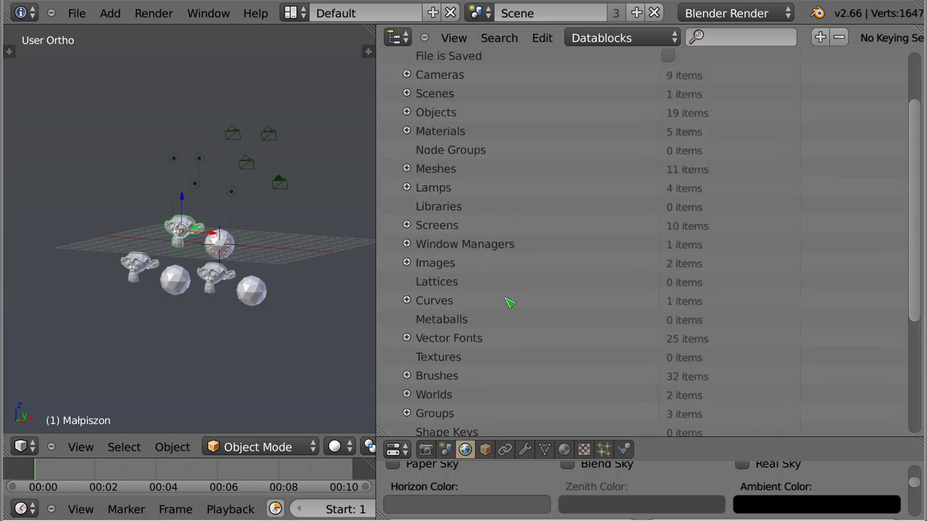
scroll(510, 297, "up", 2)
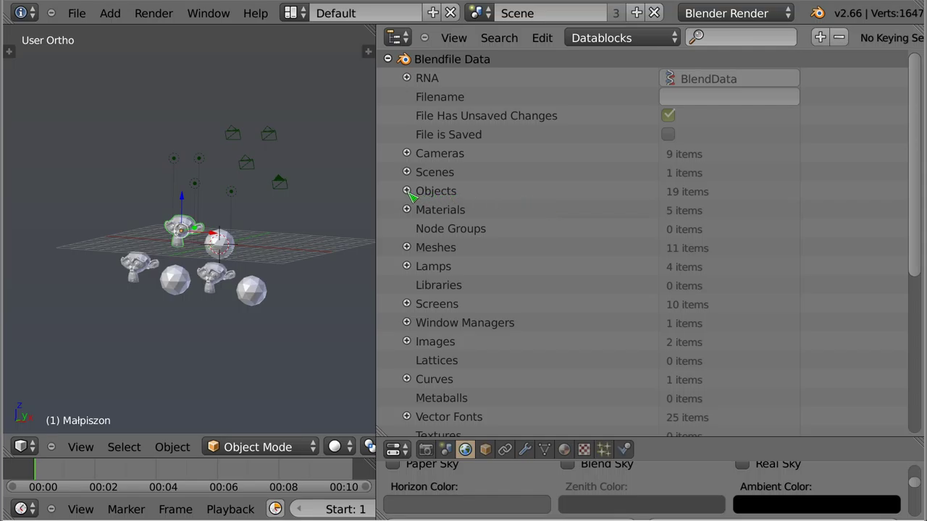
- Expand the Objects list and the Małpiszon object in the datablock tree
left_click(406, 192)
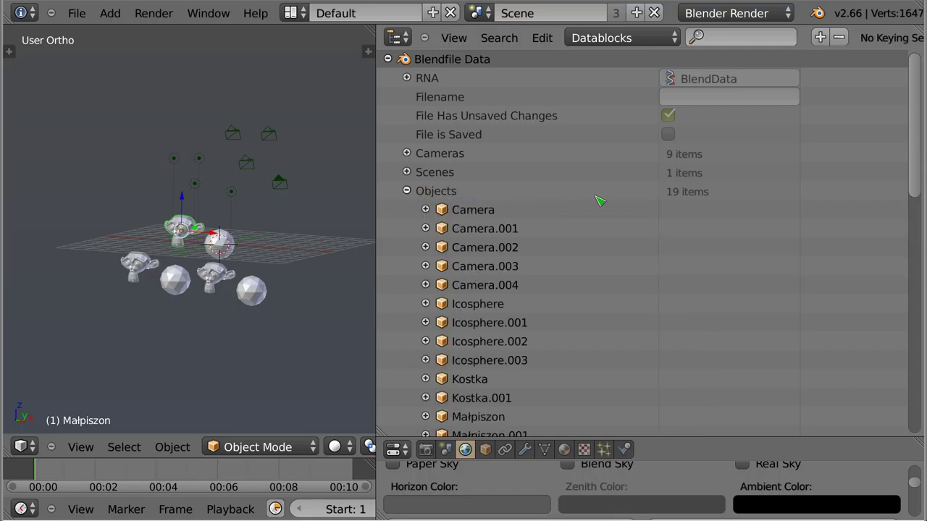
scroll(600, 201, "down", 4)
scroll(590, 162, "down", 3)
scroll(590, 162, "down", 2)
scroll(589, 161, "down", 1)
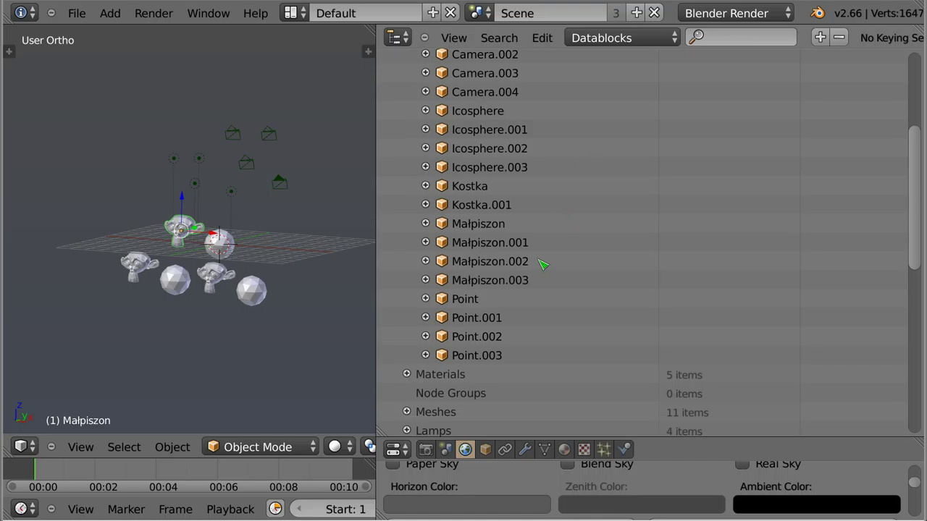
left_click(425, 224)
- Expand Małpiszon's mesh data (507 vertices, 1005 edges, 500 polygons) and toggle the Edges list
scroll(527, 221, "down", 4)
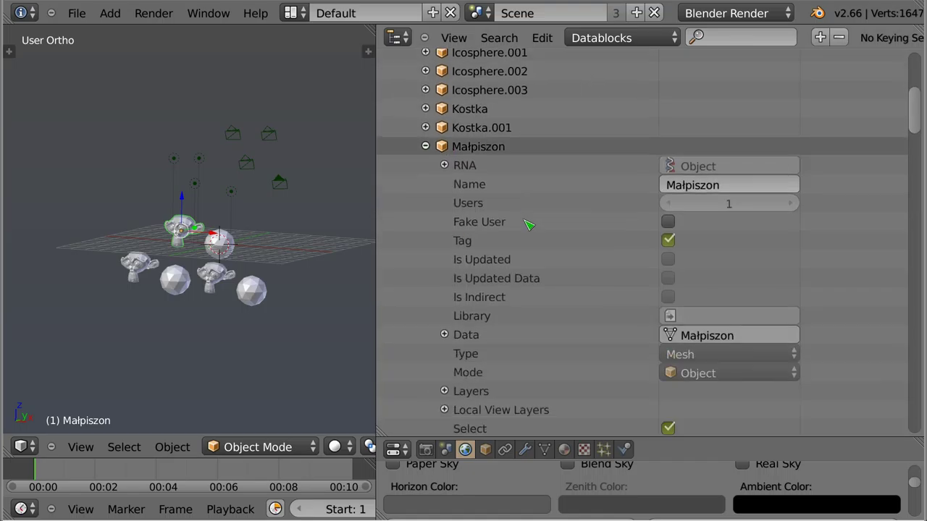
scroll(528, 225, "down", 1)
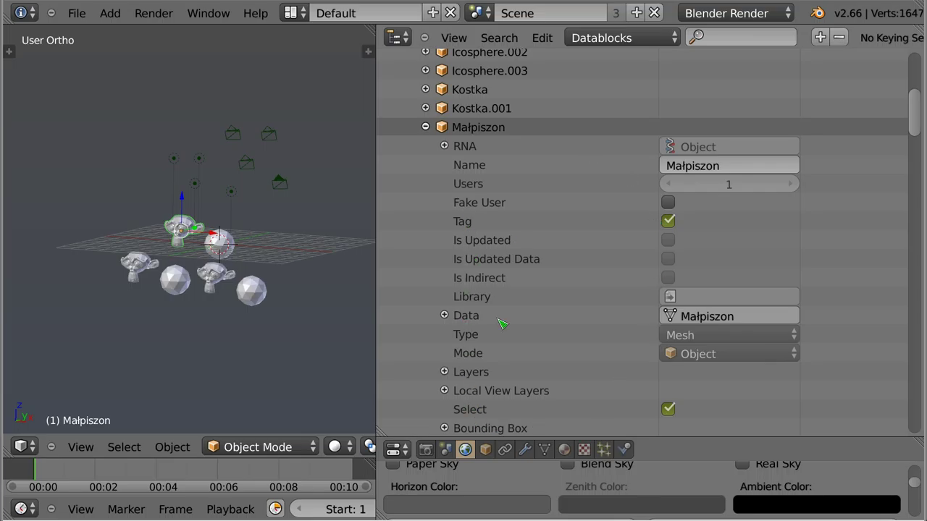
scroll(555, 217, "down", 2)
scroll(555, 217, "down", 4)
scroll(555, 217, "down", 1)
scroll(876, 145, "up", 2)
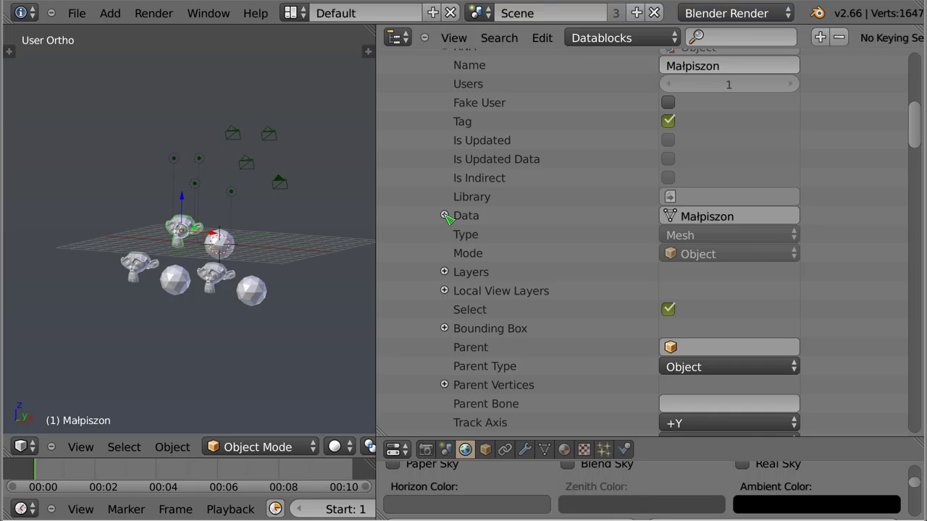
left_click(445, 216)
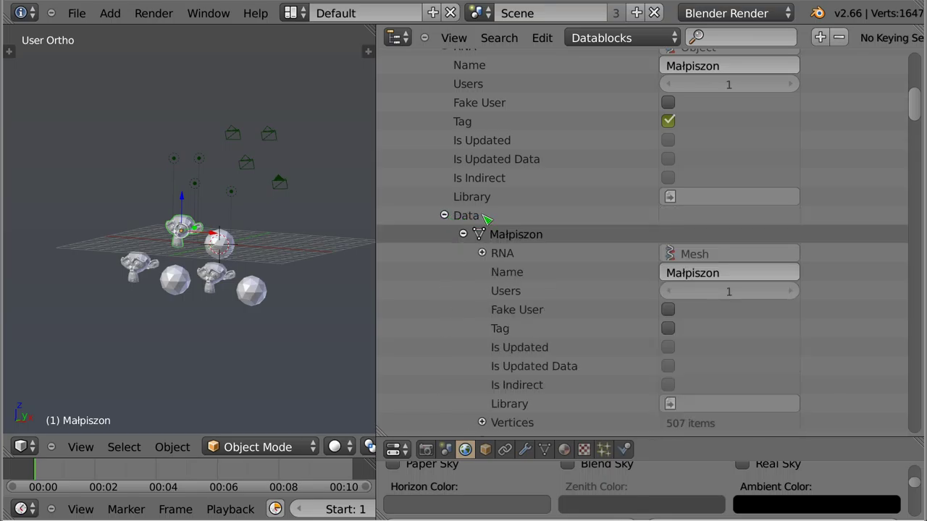
scroll(472, 268, "down", 5)
scroll(467, 265, "down", 1)
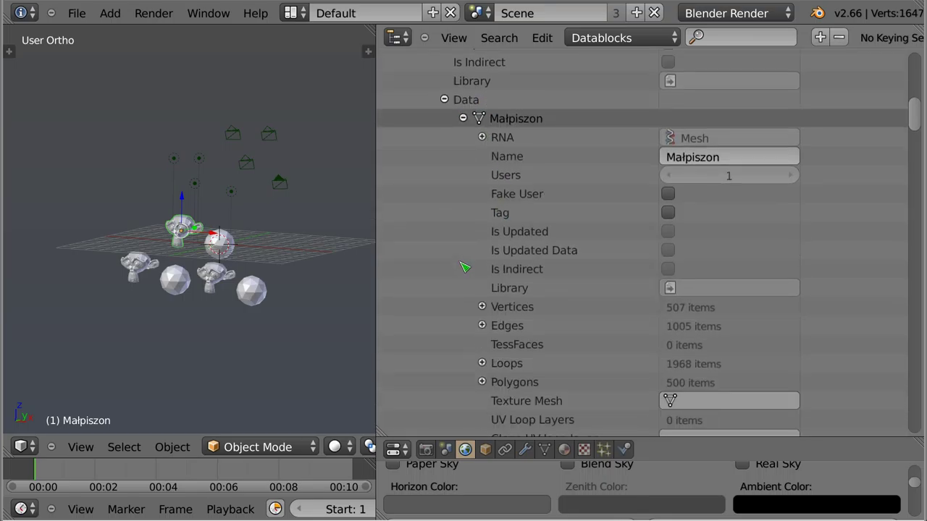
scroll(470, 263, "down", 4)
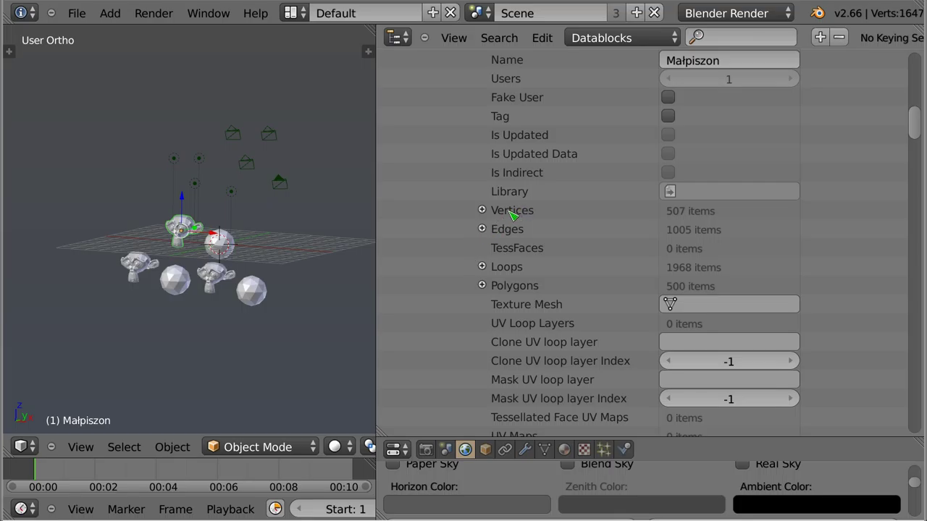
left_click(481, 229)
scroll(519, 171, "down", 5)
left_click(481, 132)
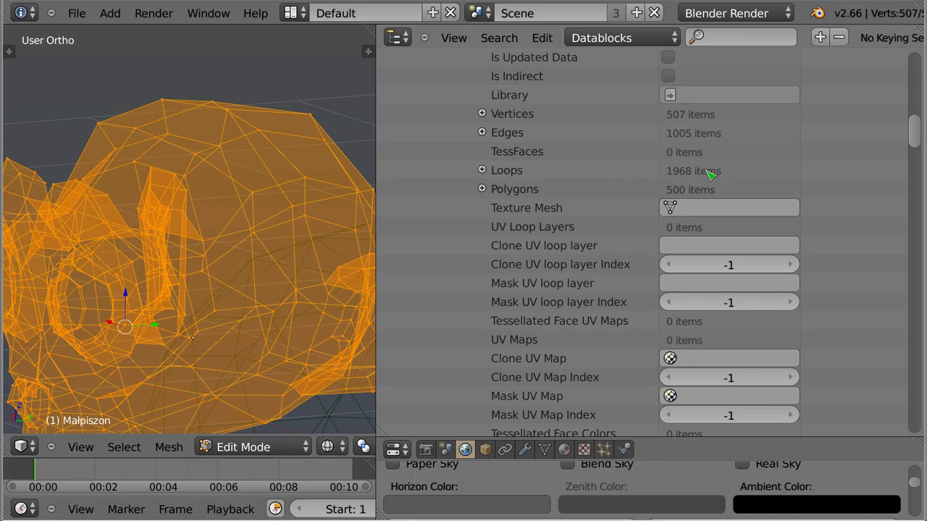
- Expand and collapse the mesh's Polygons list, then scroll down to Draw Normals
left_click(483, 189)
left_click(482, 189)
scroll(533, 207, "down", 2)
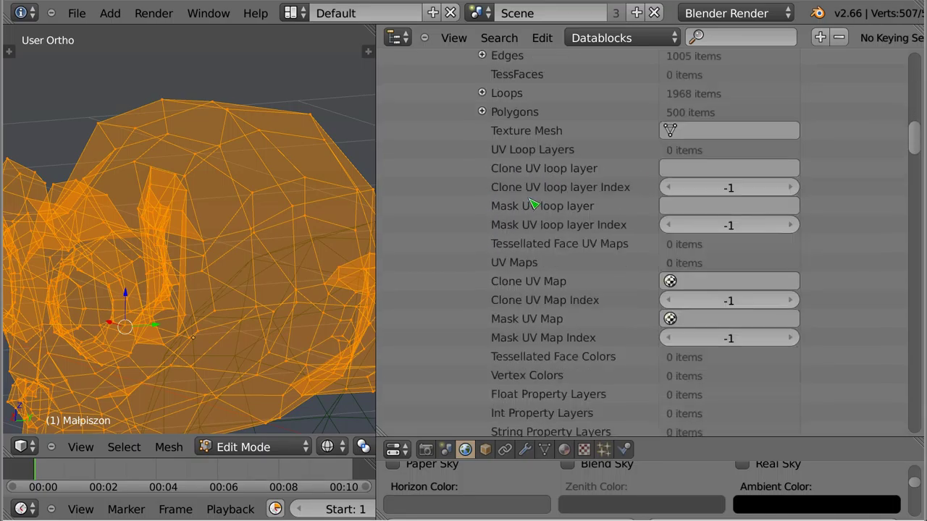
scroll(529, 204, "down", 3)
scroll(528, 204, "down", 3)
scroll(528, 205, "down", 2)
scroll(528, 204, "down", 4)
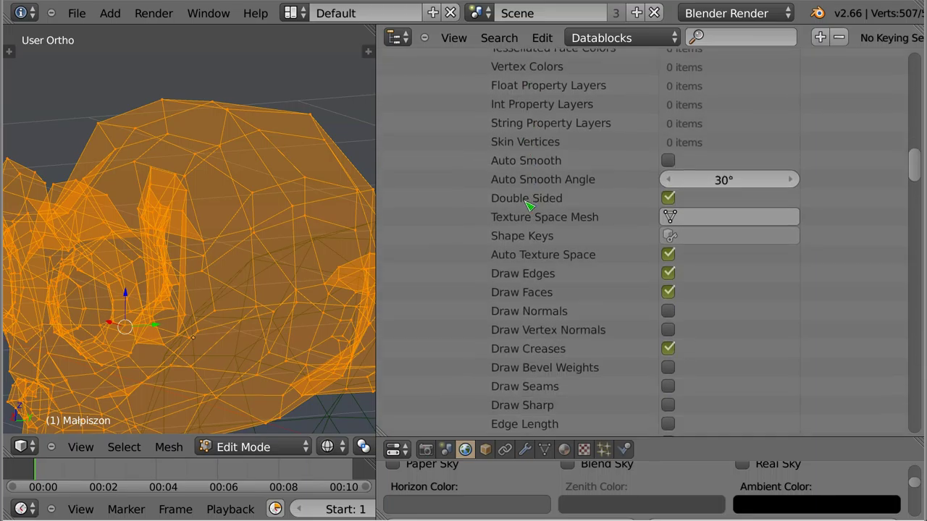
scroll(522, 215, "down", 1)
- Put the monkey in Object Mode with solid shading and orbit around its head
key("Tab")
key("z")
mouse_move(207, 250)
middle_mouse_down()
mouse_move(276, 274)
mouse_move(274, 287)
middle_mouse_up()
mouse_move(240, 200)
middle_mouse_down()
mouse_move(235, 232)
mouse_move(439, 275)
middle_mouse_up()
- In Edit Mode, turn on Draw Normals and the side panel's face normals display
key("Tab")
left_click(668, 272)
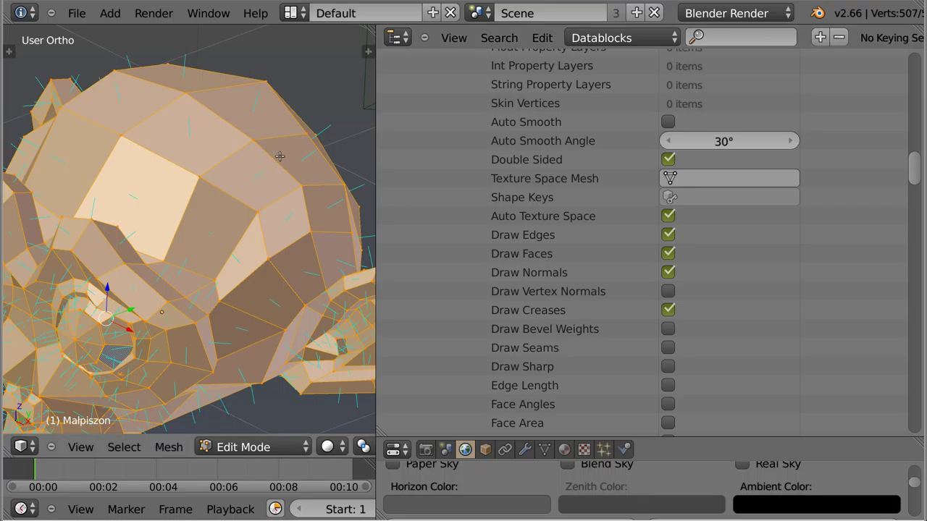
key("n")
scroll(267, 289, "down", 5)
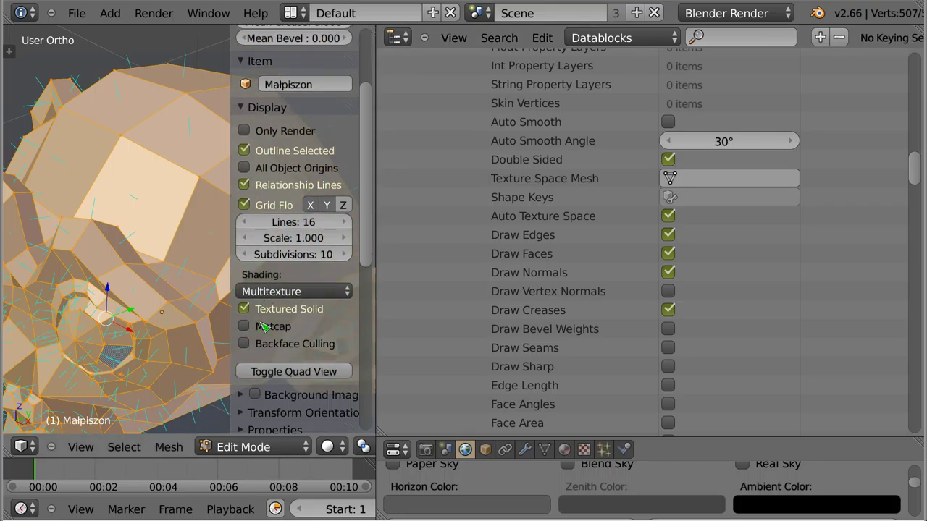
scroll(264, 327, "down", 3)
scroll(268, 319, "down", 4)
scroll(274, 304, "down", 5)
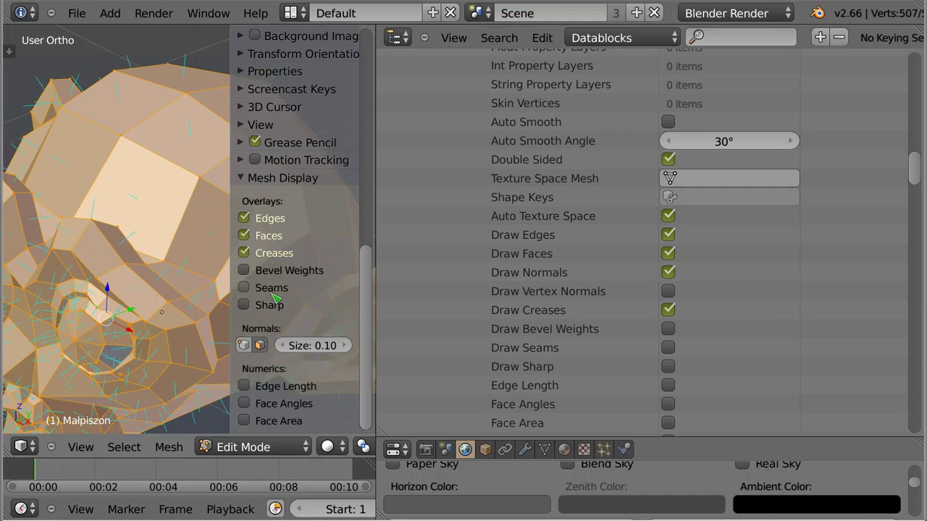
left_click(261, 345)
- Close the side panel and undo to hide normals and return to Object Mode
key("n")
scroll(217, 218, "down", 3)
scroll(217, 217, "down", 3)
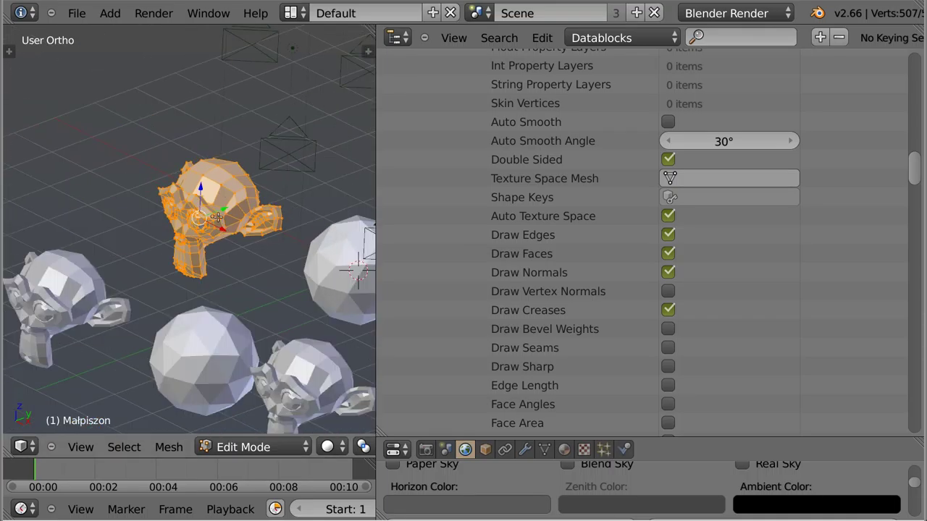
key("ctrl+z")
key("ctrl+z")
key("ctrl+z")
key("ctrl+z")
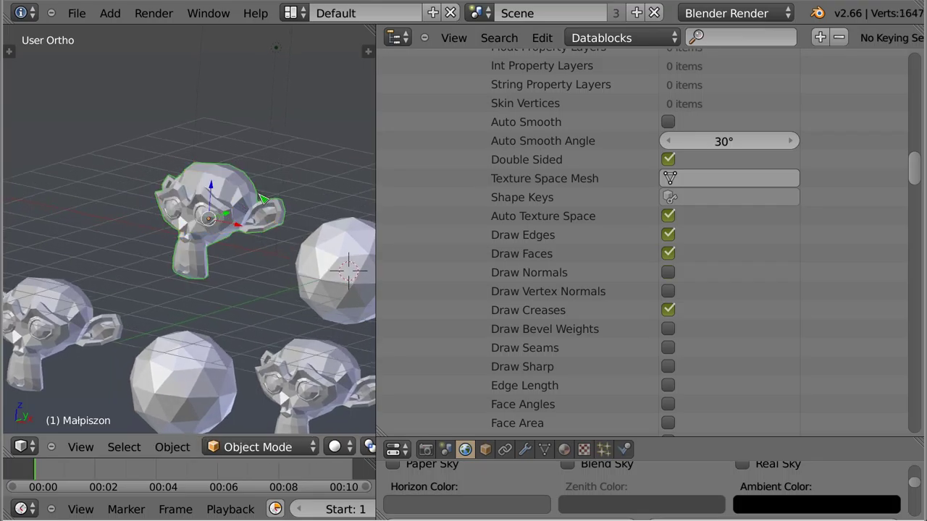
- Expand the mesh's Materials list and the Małpiszon material
scroll(585, 230, "down", 3)
scroll(586, 229, "down", 2)
scroll(585, 230, "down", 4)
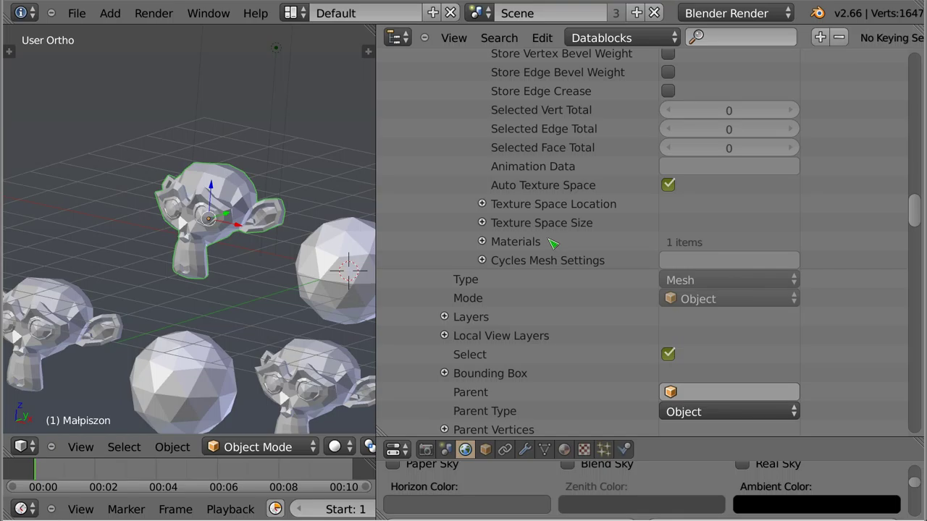
left_click(482, 241)
left_click(501, 259)
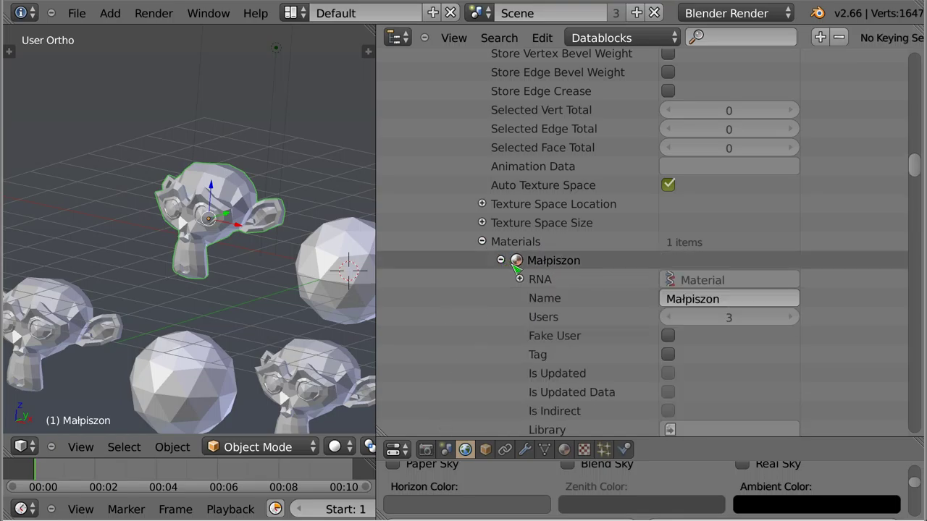
- Review the Małpiszon material's Type options, leaving it Surface, and scroll back to the top
scroll(569, 267, "down", 4)
scroll(569, 267, "down", 4)
scroll(569, 267, "down", 3)
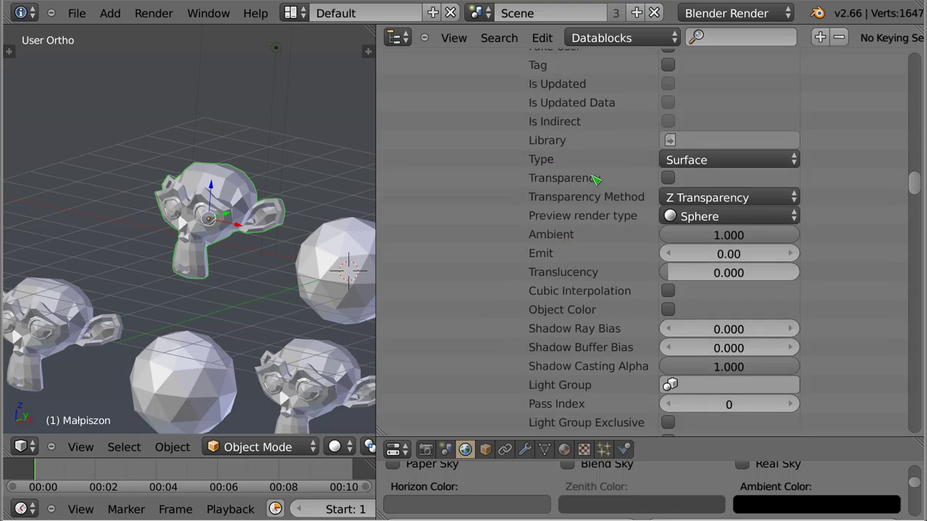
left_click(695, 160)
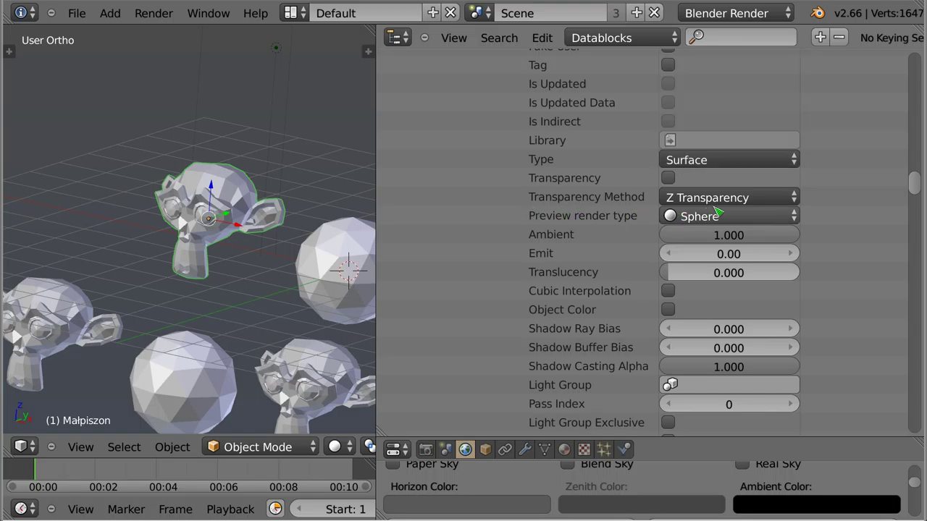
scroll(569, 293, "down", 4)
scroll(569, 293, "down", 5)
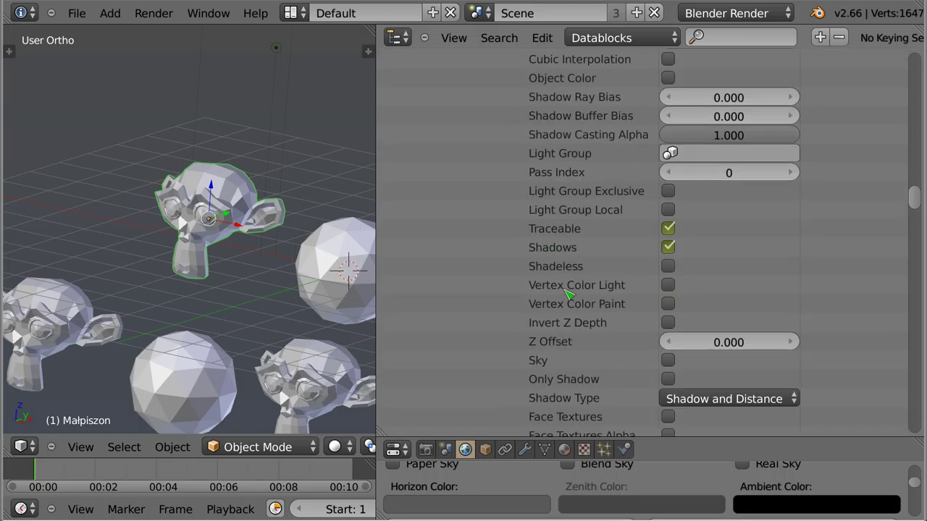
left_click_drag(914, 186, 915, 66)
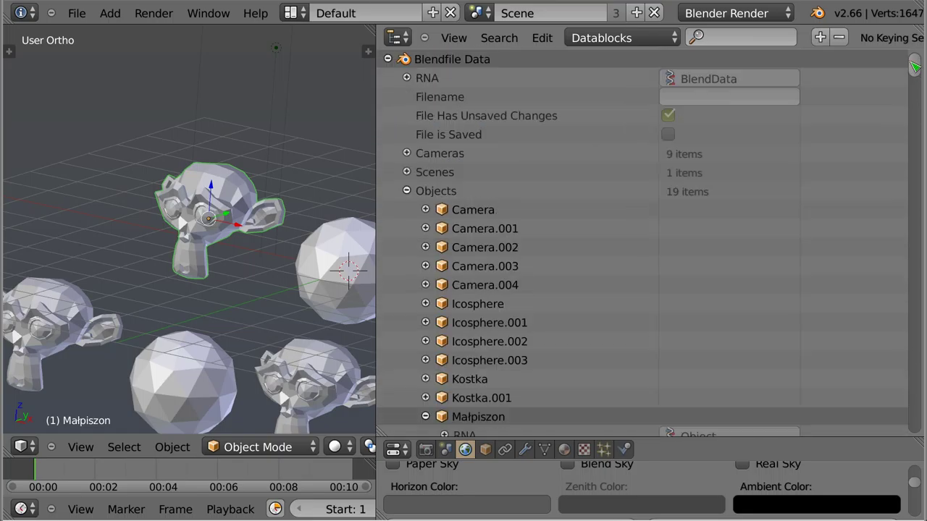
- Collapse the Objects list and switch the Outliner to User Preferences view
left_click(408, 191)
left_click(627, 37)
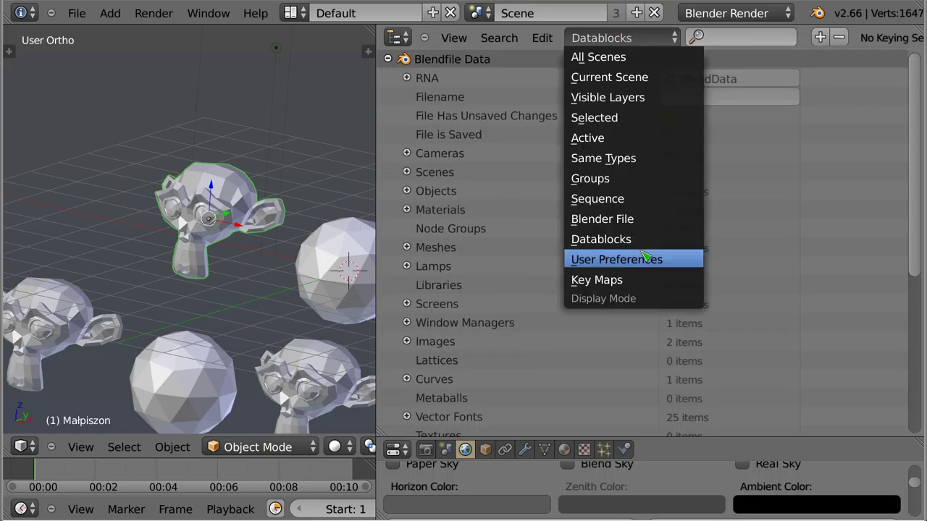
left_click(620, 264)
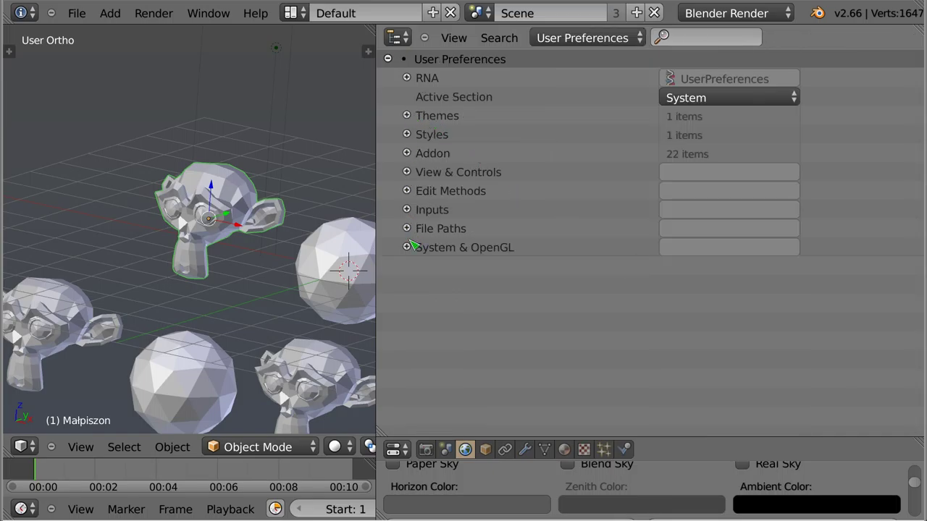
- Expand View & Controls, toggle Tooltips off and back on, and open preferences with Ctrl+Alt+U
left_click(407, 173)
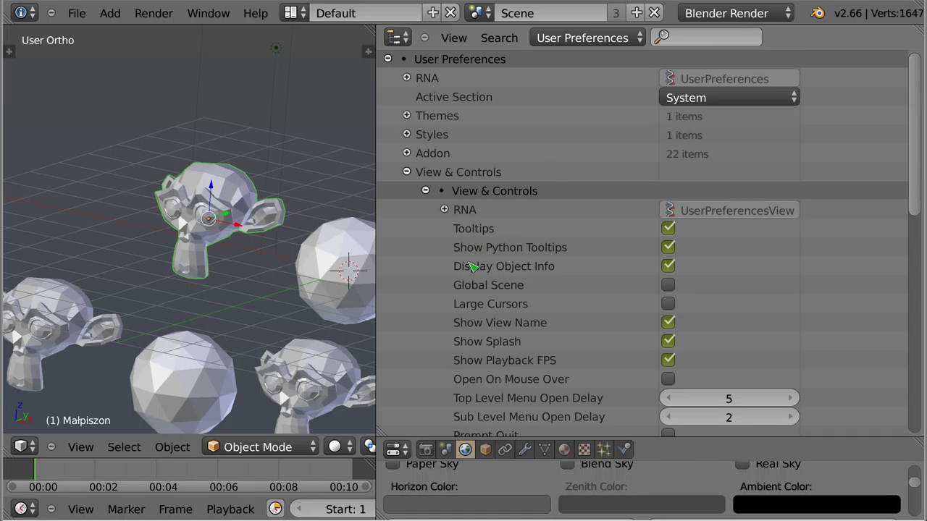
scroll(507, 321, "down", 5)
left_click(668, 133)
left_click(667, 131)
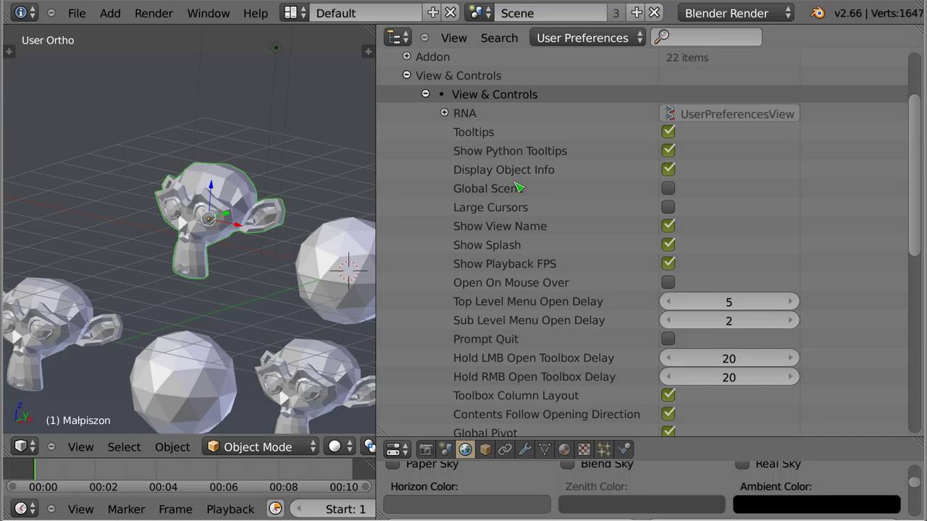
key("ctrl+alt+u")
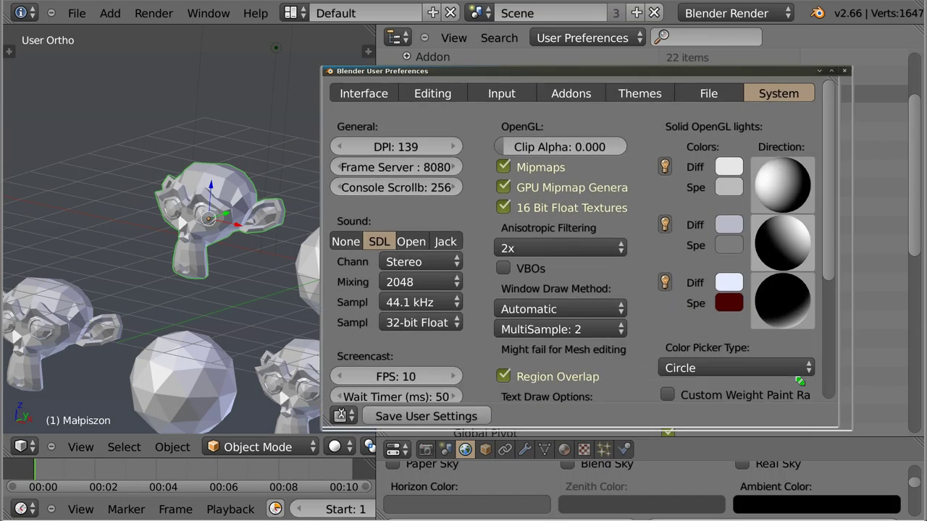
- In the Interface preferences, toggle Global Scene on and off, then narrow and move the window left
left_click(380, 96)
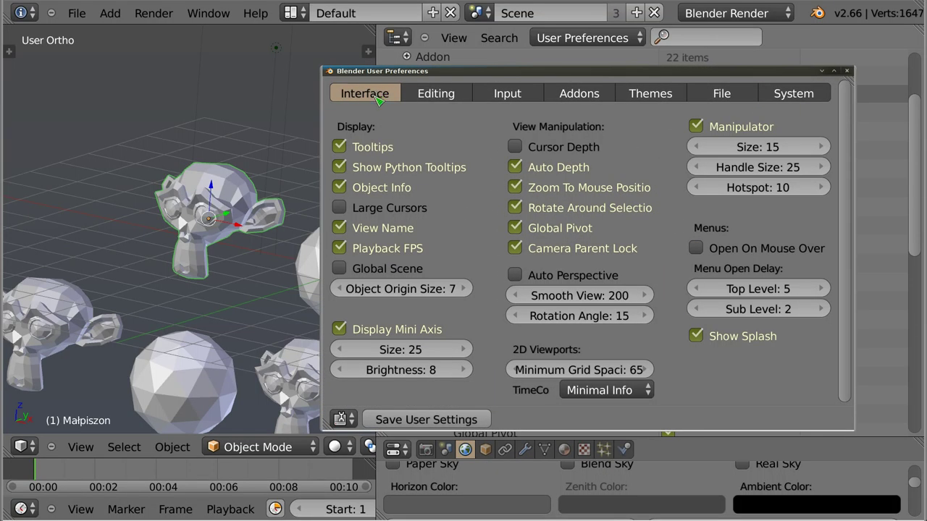
left_click(413, 275)
left_click(413, 274)
left_click_drag(854, 227, 577, 227)
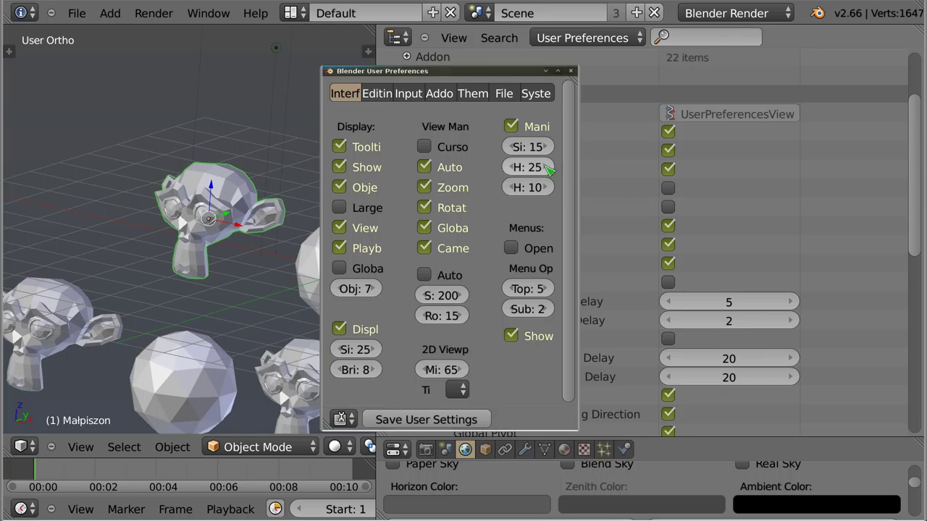
left_click_drag(510, 197, 291, 179, "alt")
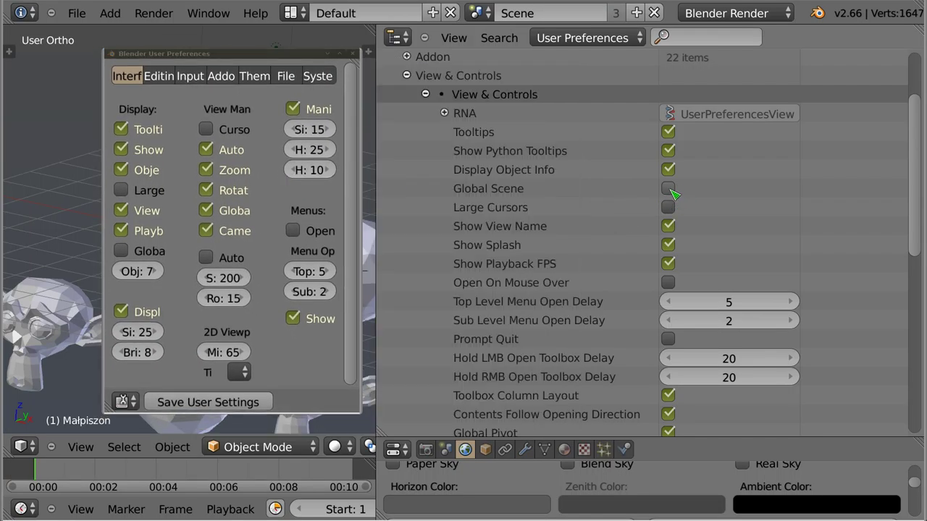
- Tick Global Scene in the outliner, untick it in preferences, and close the preferences window
left_click(668, 189)
key("alt+Tab")
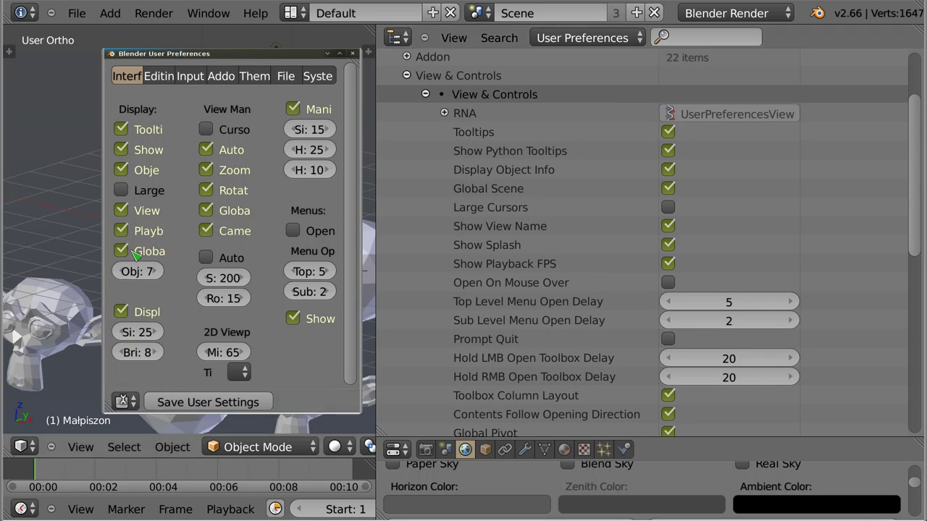
left_click(121, 252)
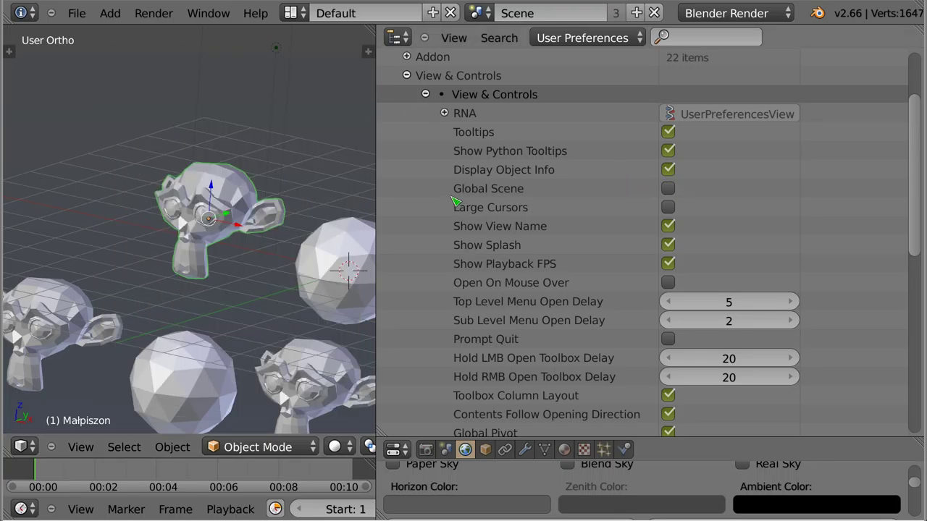
left_click(407, 76)
left_click(590, 40)
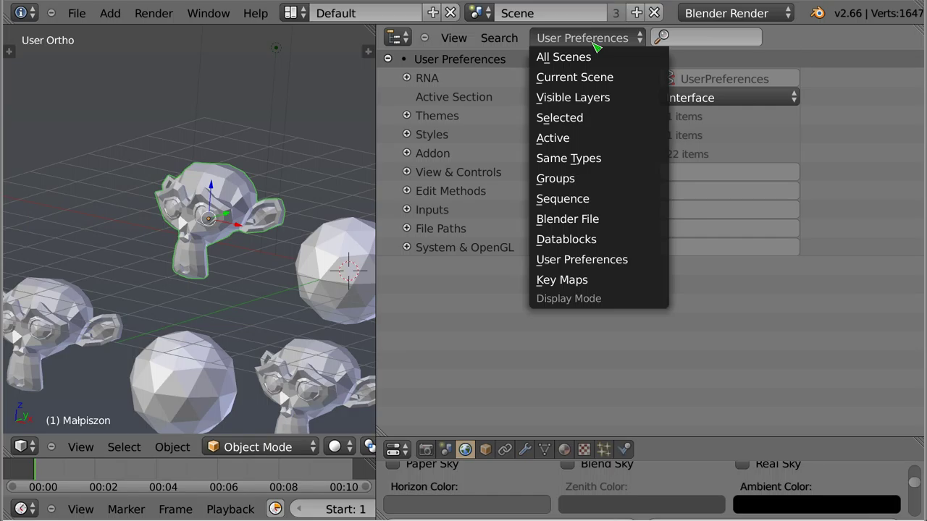
- Show Key Maps in the outliner, expand the Outliner keymap, and widen that area over the 3D view
left_click(584, 284)
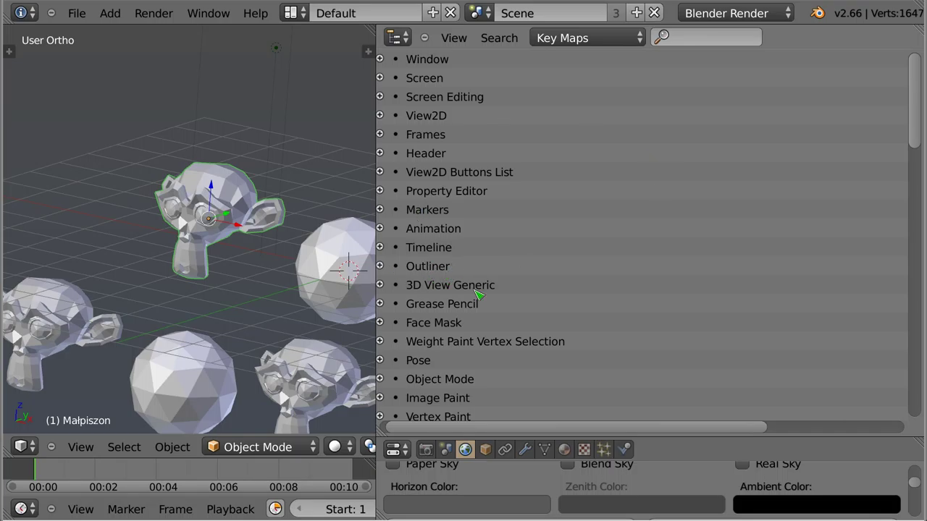
left_click(380, 266)
scroll(463, 210, "down", 1)
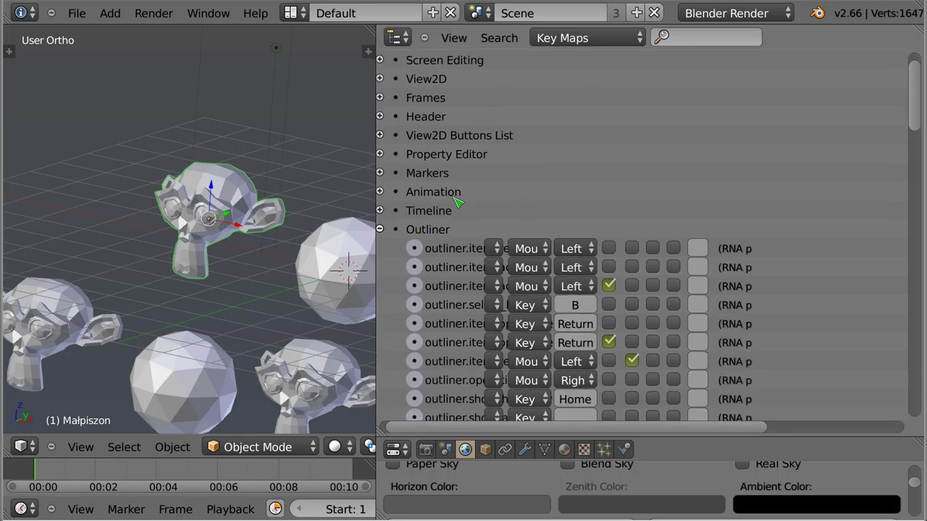
scroll(454, 205, "down", 4)
scroll(455, 205, "down", 2)
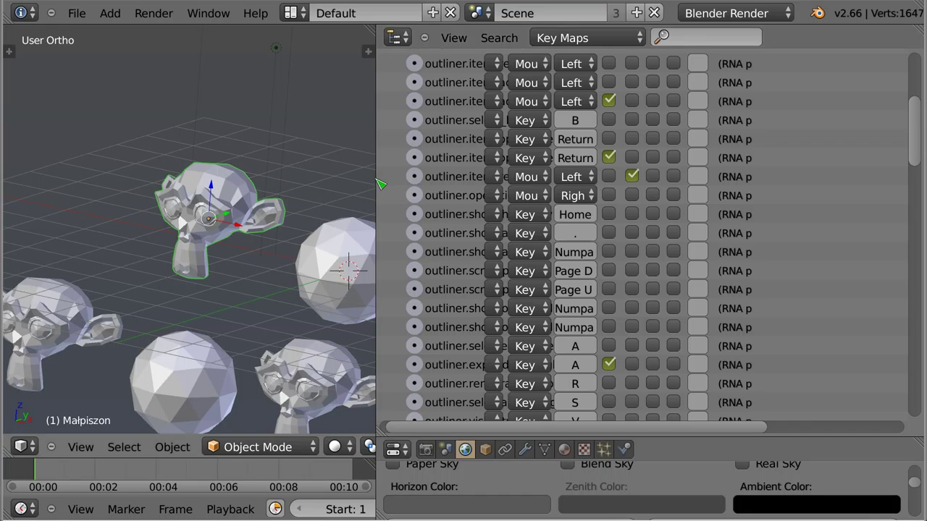
left_click_drag(378, 181, 173, 190)
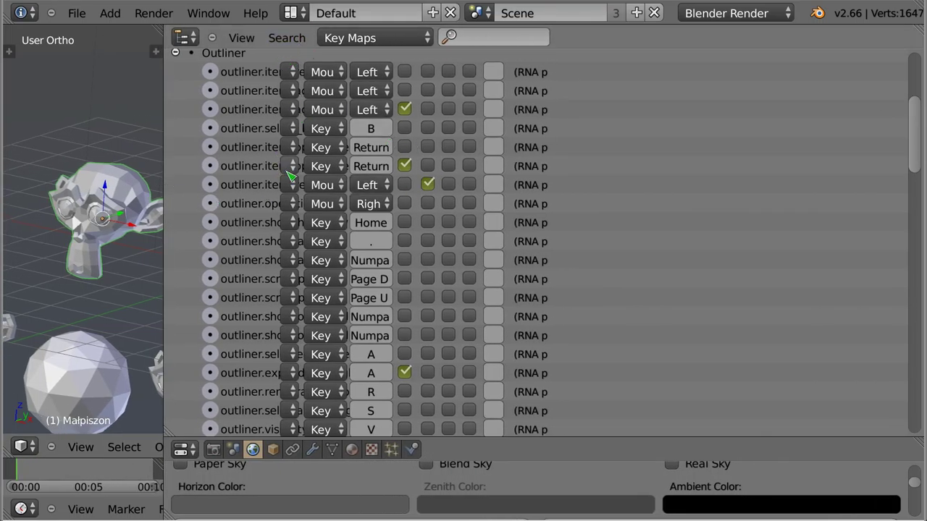
- Lower the interface DPI to 84 in the System preferences and close the window
key("ctrl+alt+u")
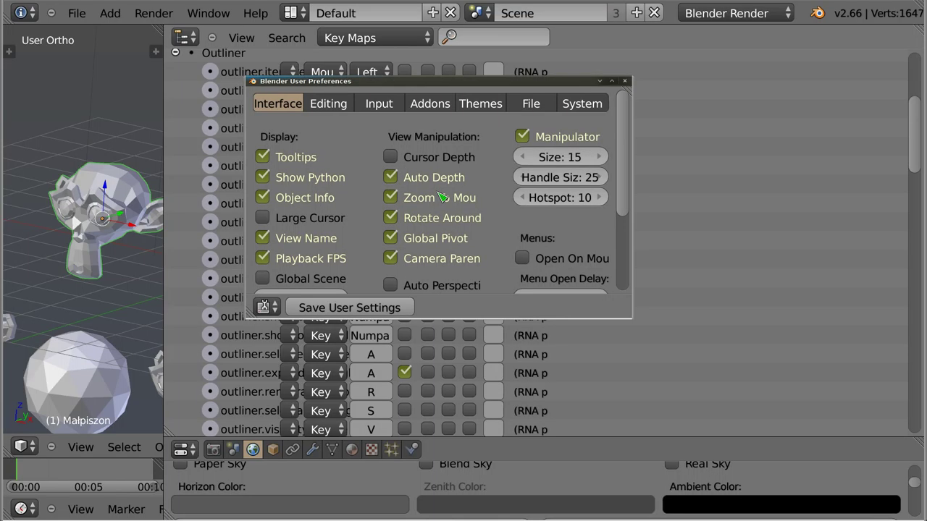
left_click(583, 103)
mouse_move(300, 157)
left_mouse_down()
mouse_move(261, 157)
mouse_move(261, 140)
left_mouse_up()
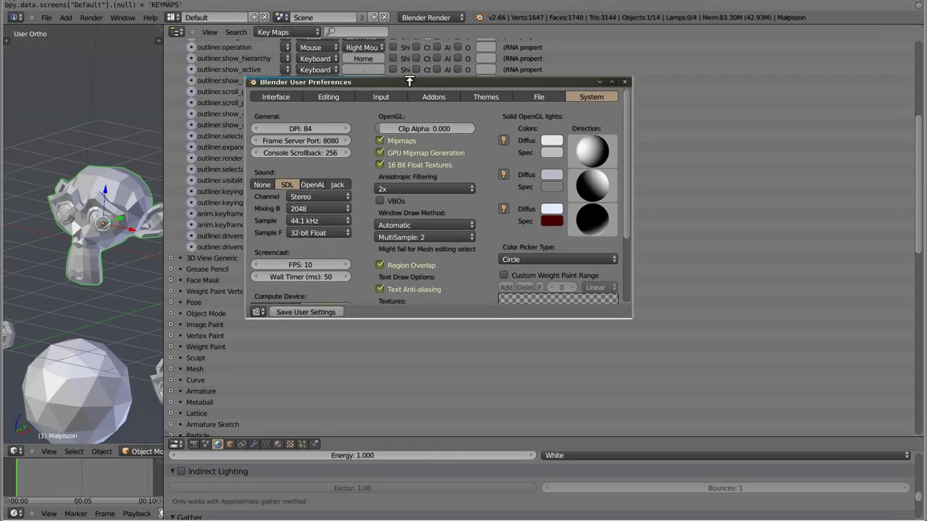
left_click_drag(391, 81, 572, 97)
left_click(808, 96)
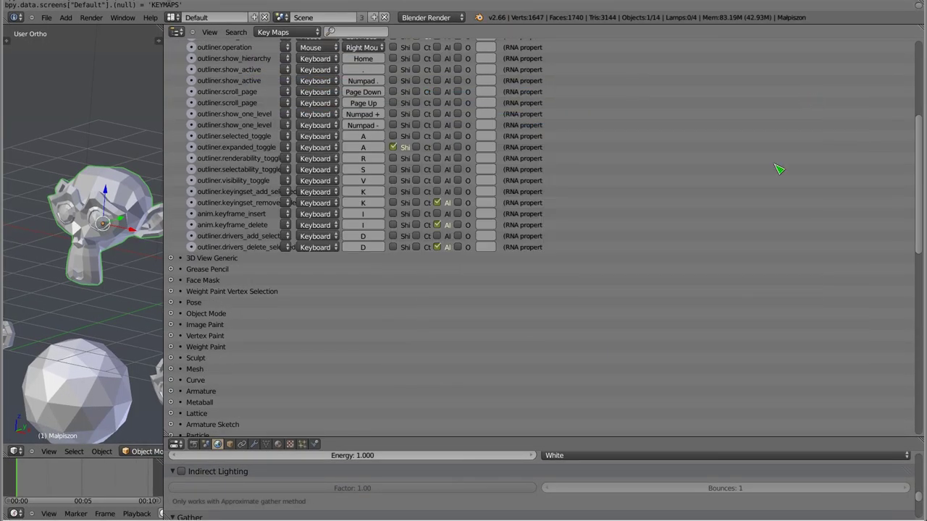
- Box-select the top Outliner keymap rows with B, then collapse the Outliner keymap category
scroll(269, 128, "up", 3)
scroll(267, 126, "up", 3)
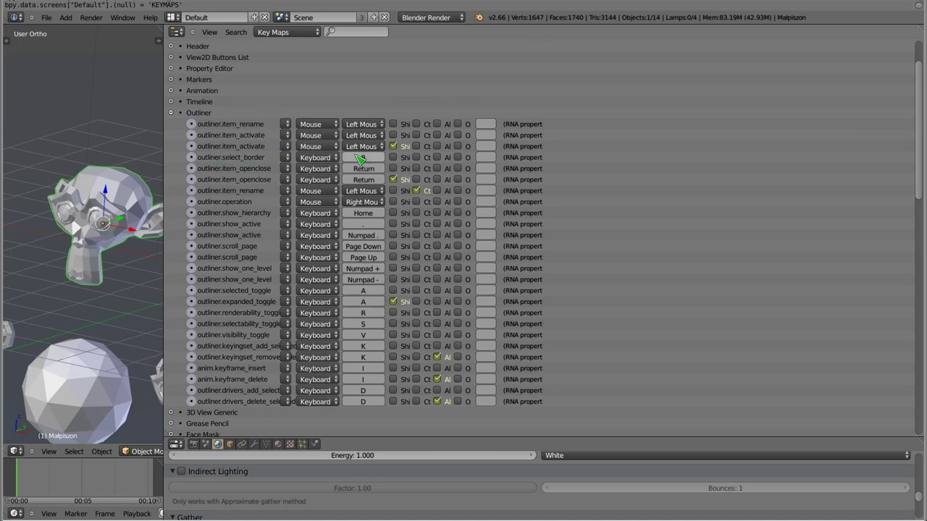
key("b")
mouse_move(572, 41)
left_mouse_down()
mouse_move(189, 223)
mouse_move(187, 248)
left_mouse_up()
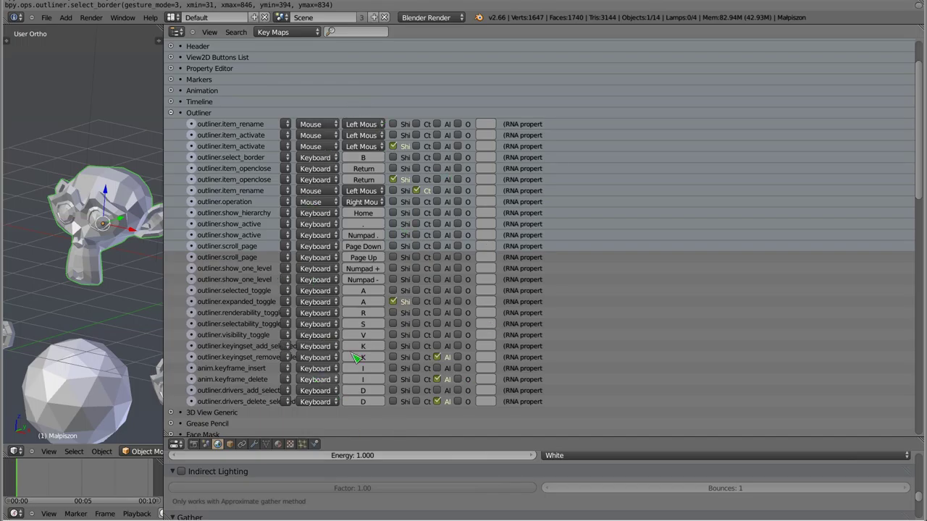
left_click(173, 114)
scroll(333, 276, "up", 3)
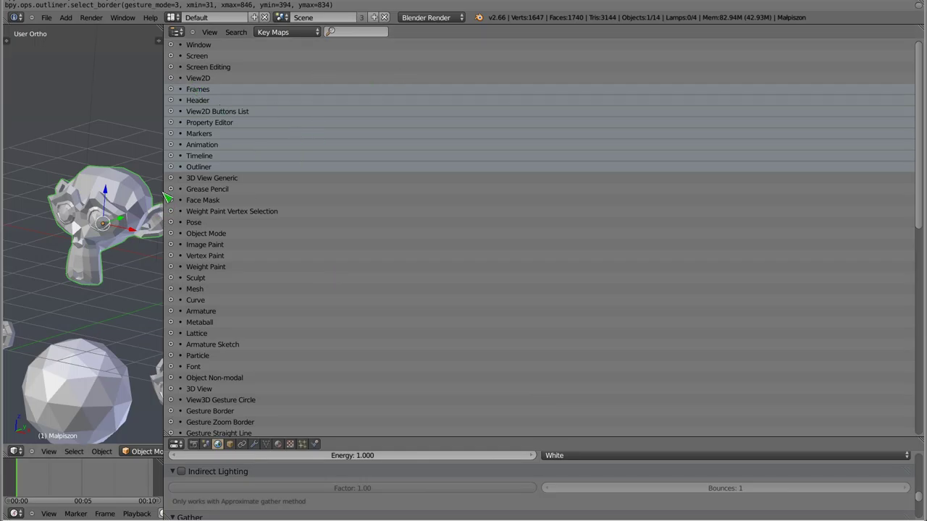
- Narrow the outliner to widen the 3D viewport and switch the outliner to All Scenes
left_click_drag(164, 203, 335, 205)
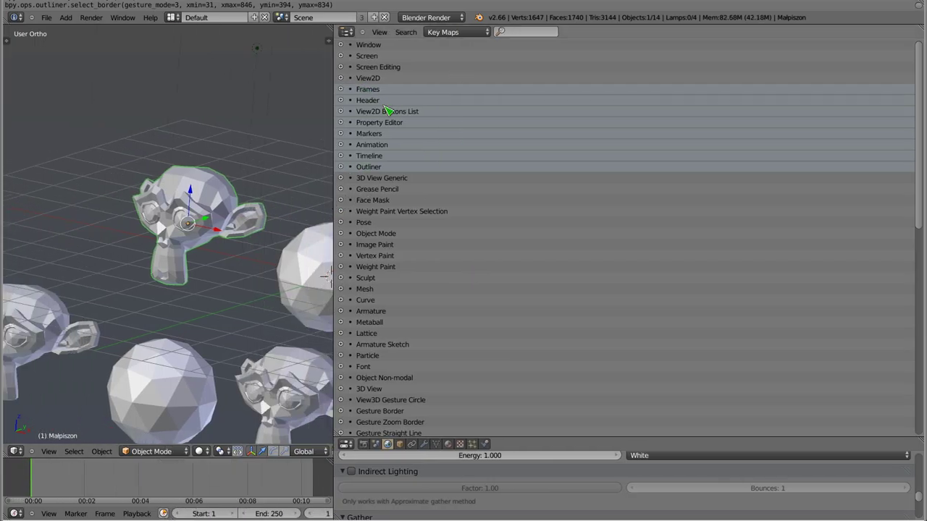
left_click(456, 32)
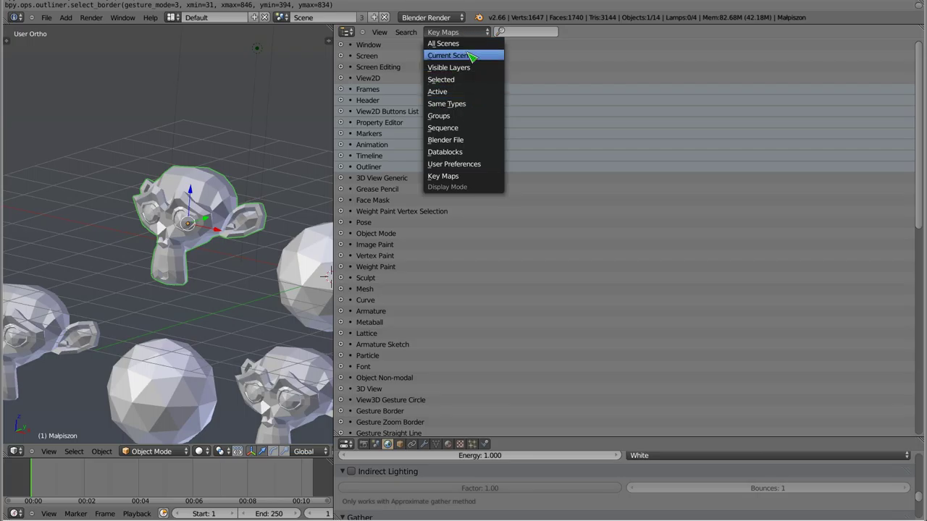
left_click(471, 44)
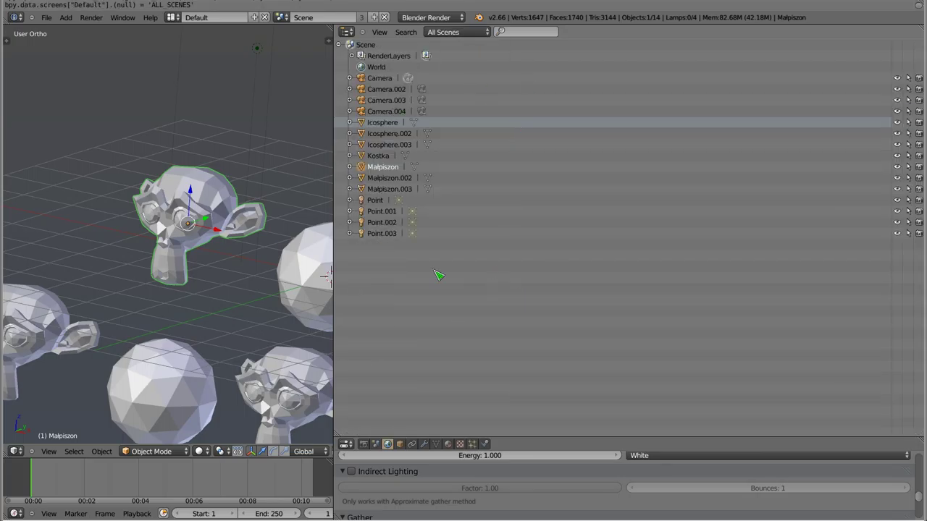